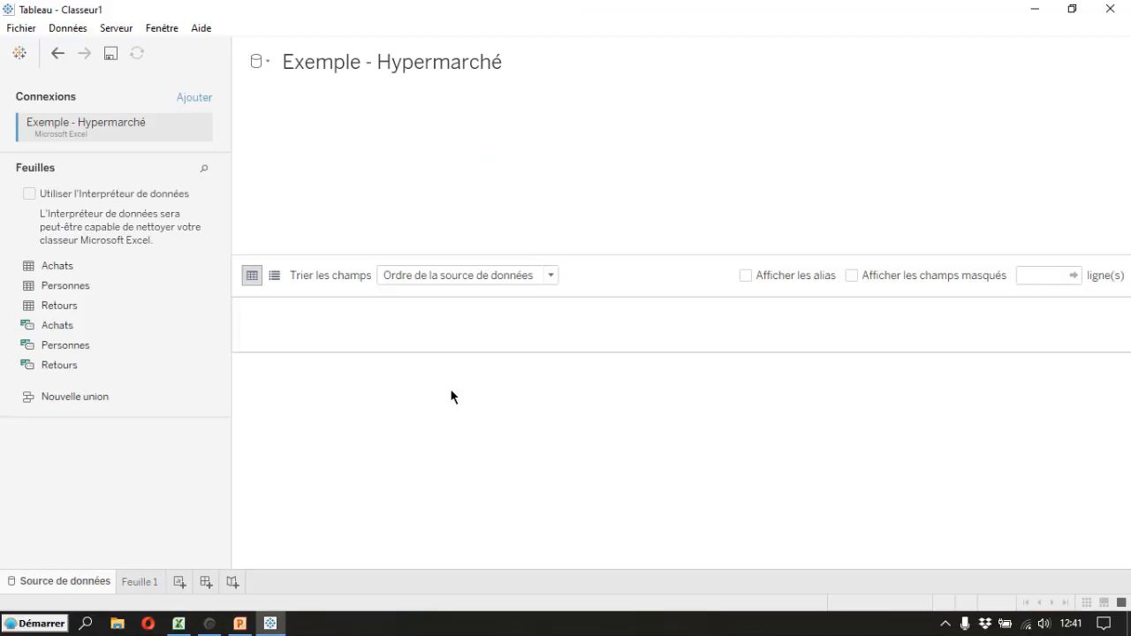
Add the Achats table to the Exemple - Hypermarché data source and go to the worksheet Feuille 1
left_click_drag(49, 265, 372, 223)
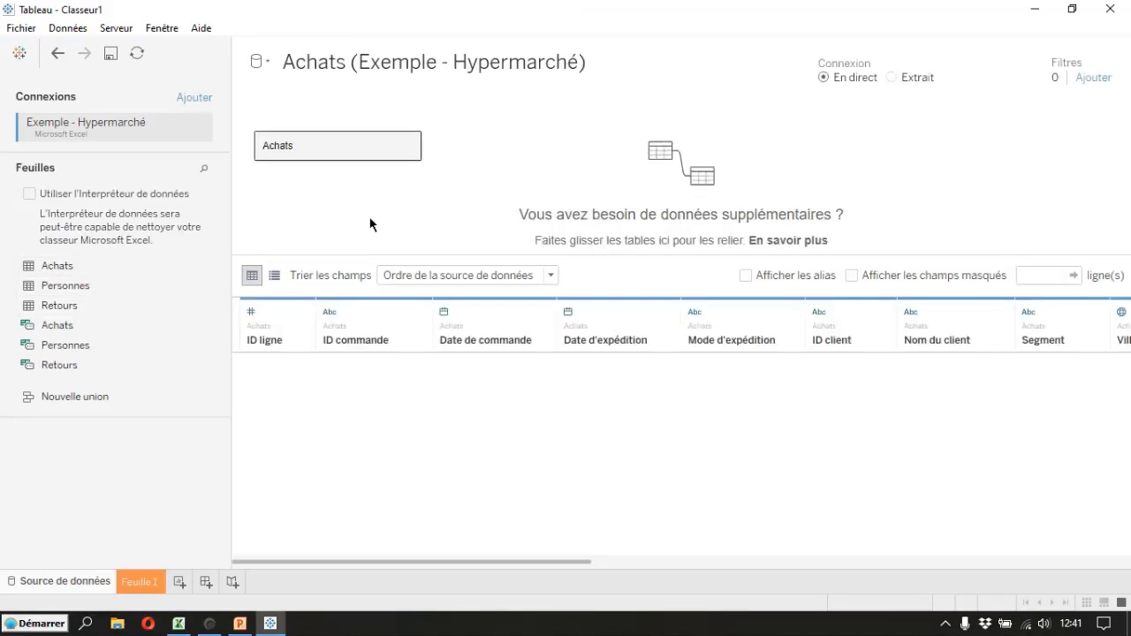
left_click(150, 585)
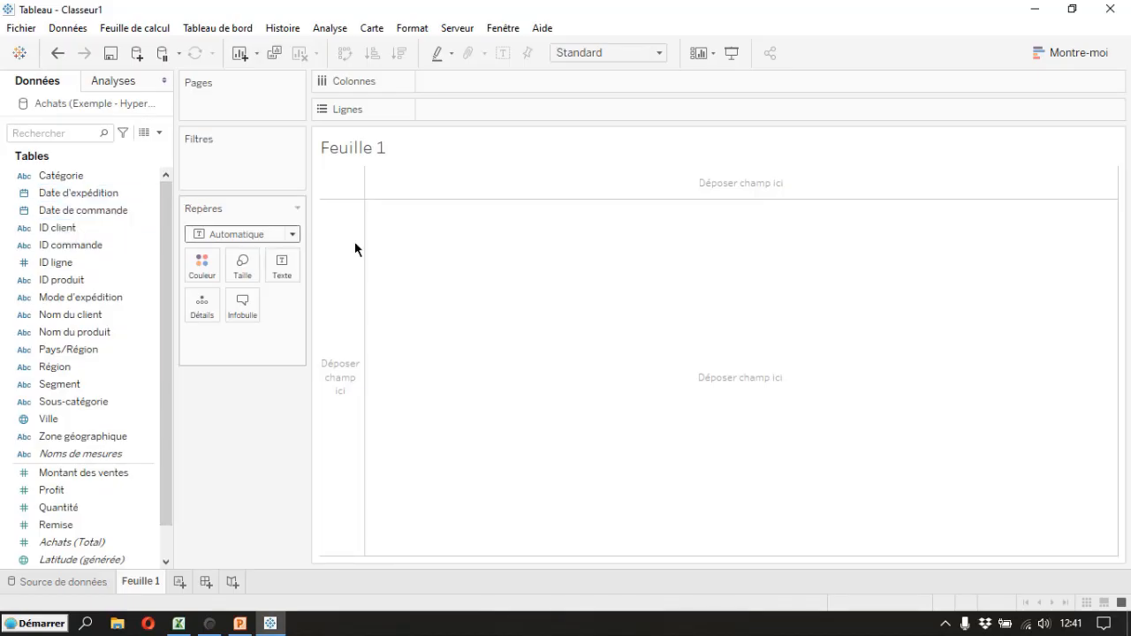
Build a text table of Montant des ventes with Pays/Région as rows and the year of Date de commande as columns
left_click(1063, 58)
left_click(86, 228)
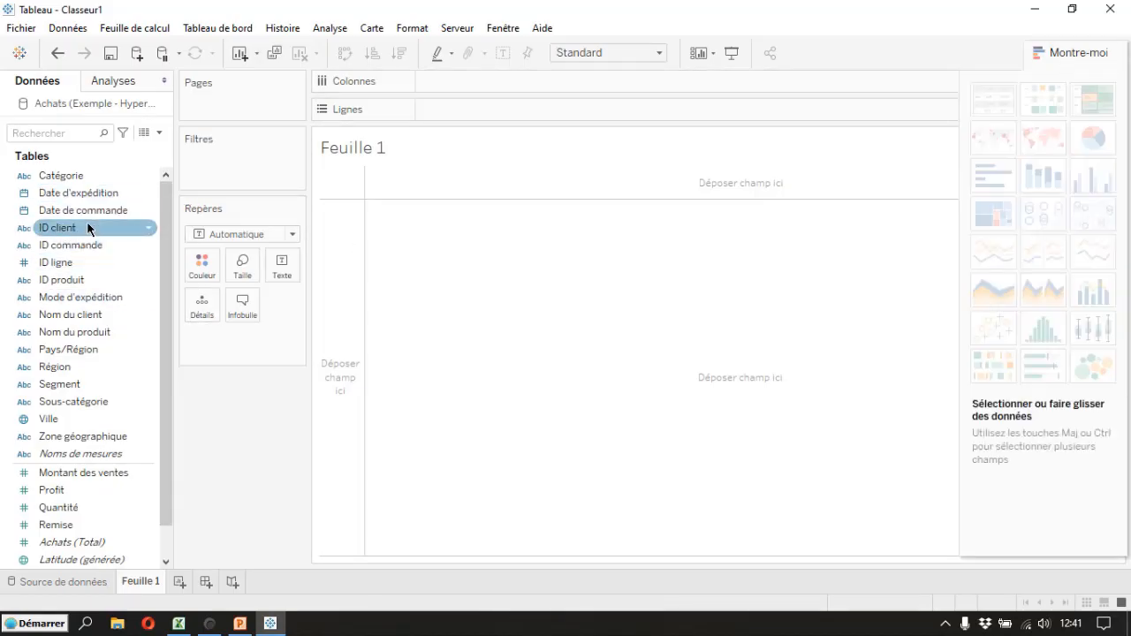
left_click(80, 207)
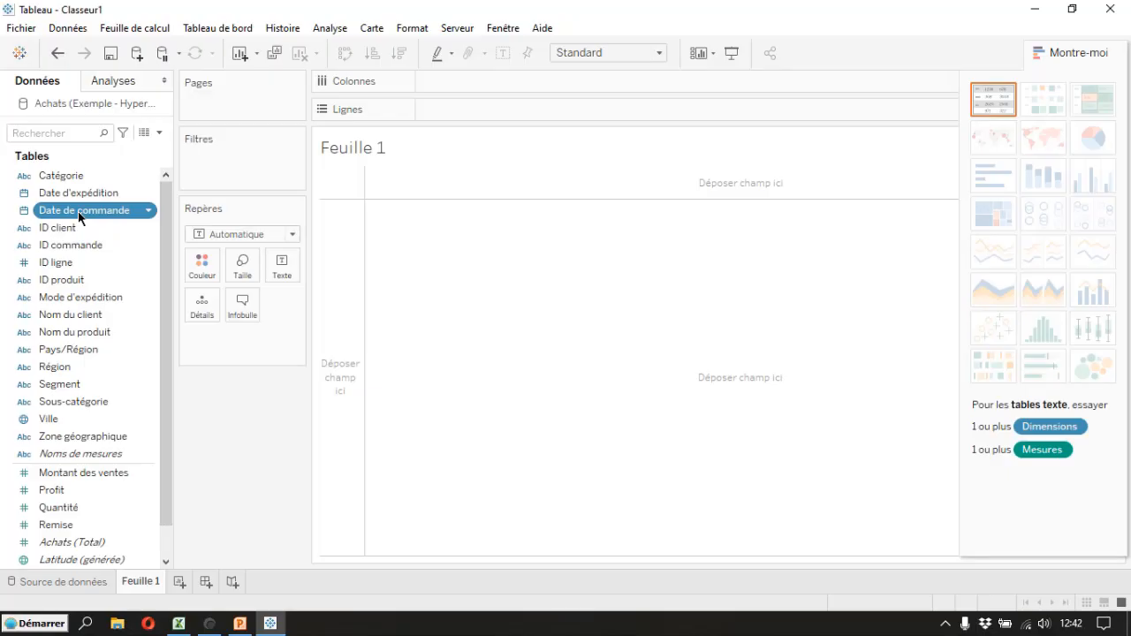
left_click(47, 353, "ctrl")
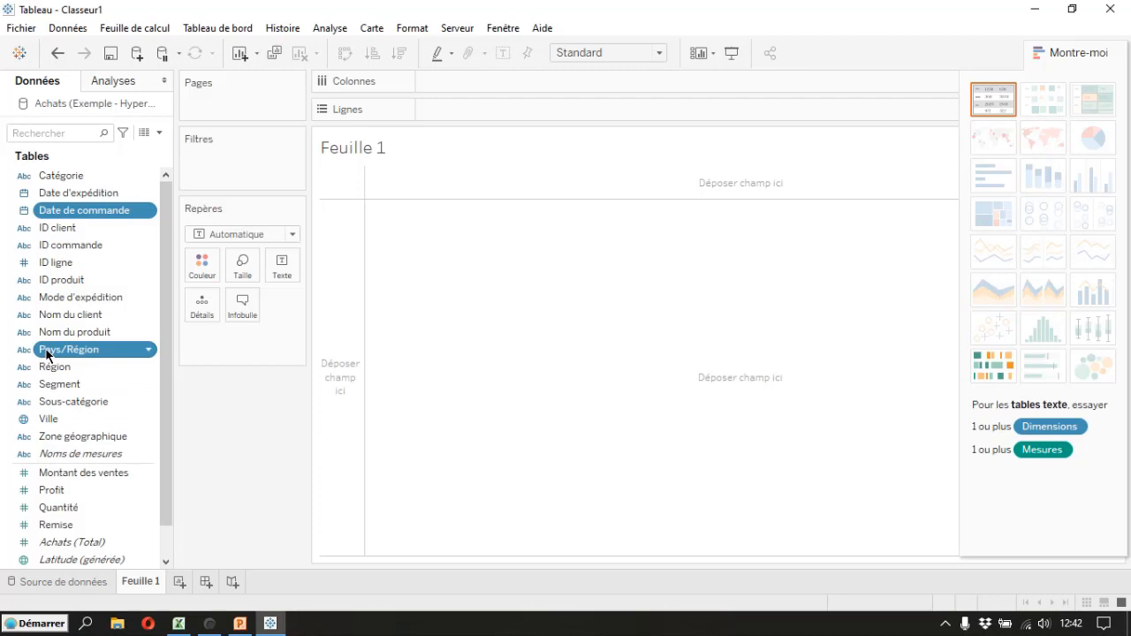
left_click(69, 476, "ctrl")
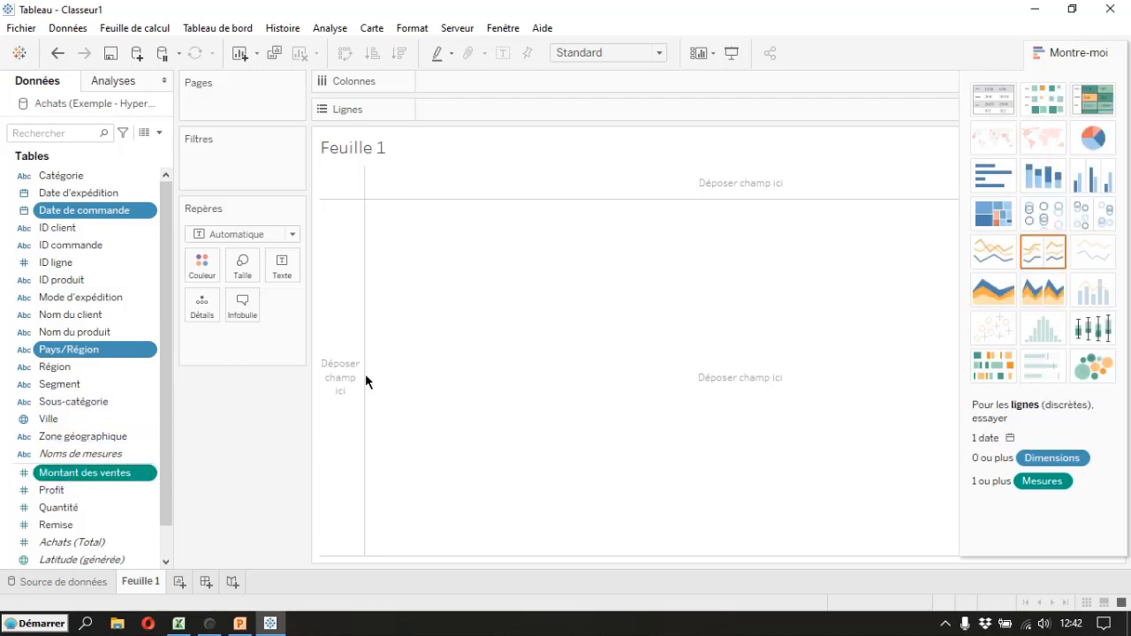
left_click(995, 106)
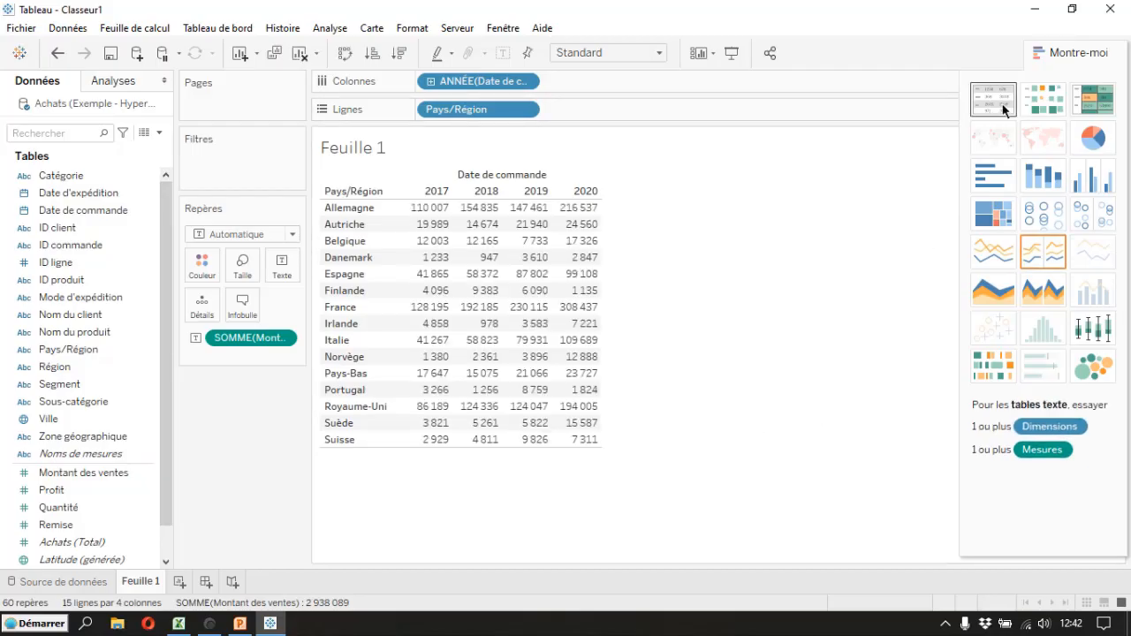
left_click(1052, 52)
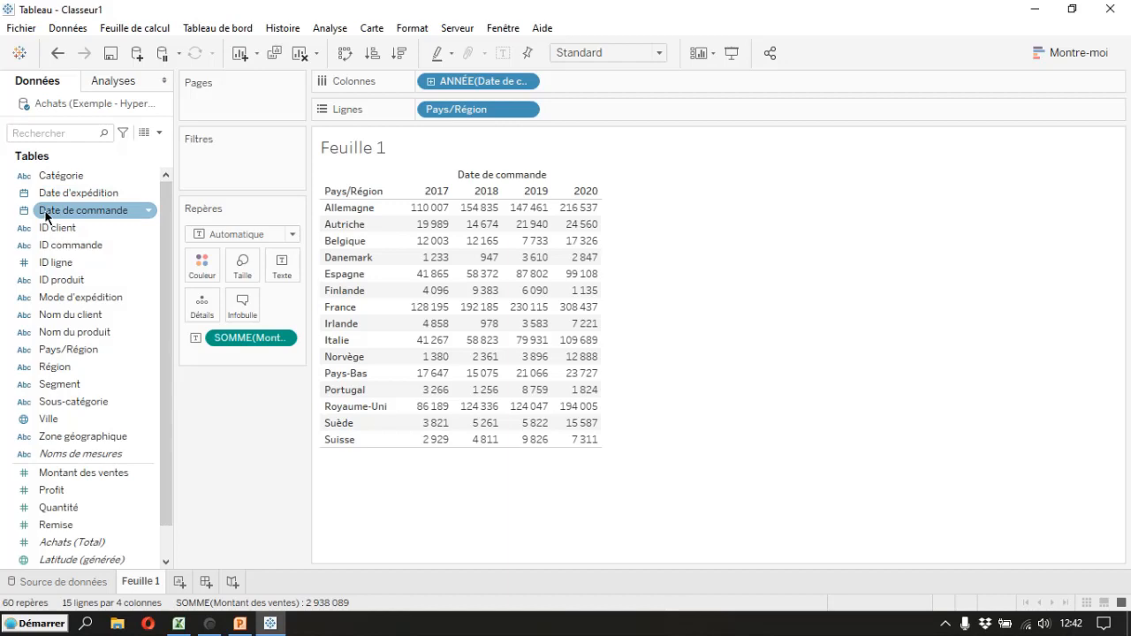
Filter the table on the years (Années) of Date de commande, excluding 2017
left_click_drag(47, 216, 196, 166)
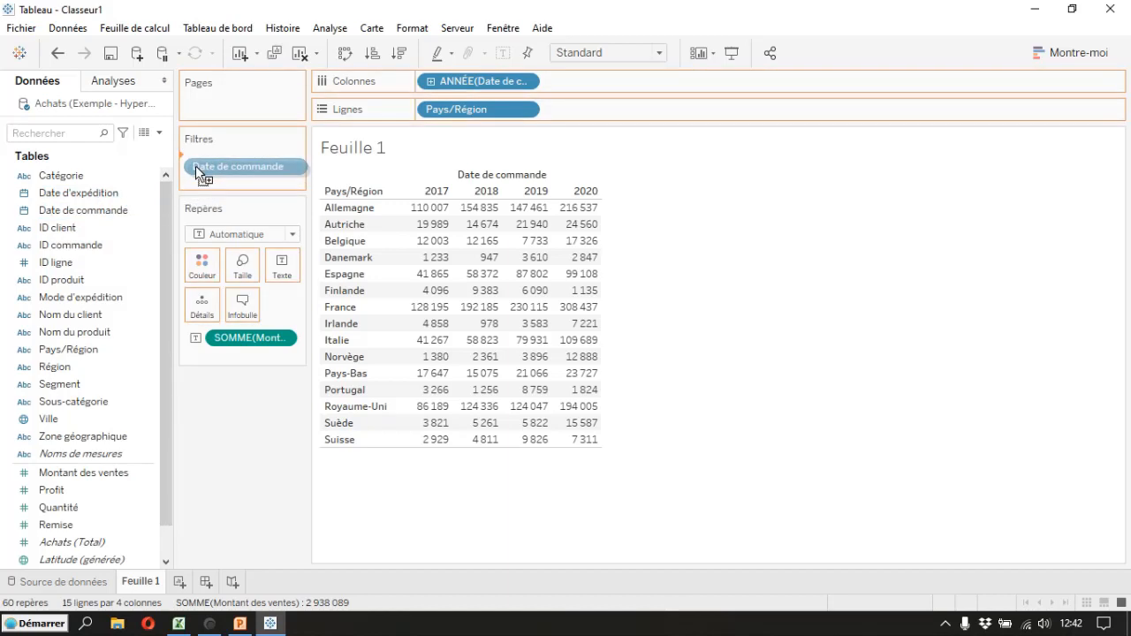
left_click_drag(195, 165, 195, 166)
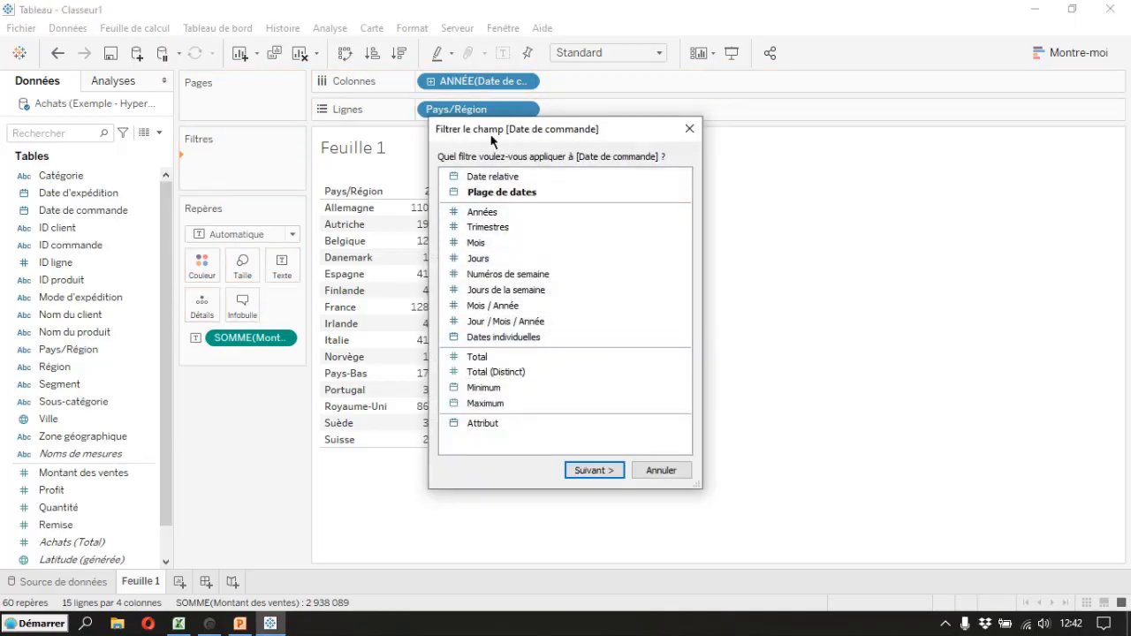
left_click_drag(492, 141, 481, 169)
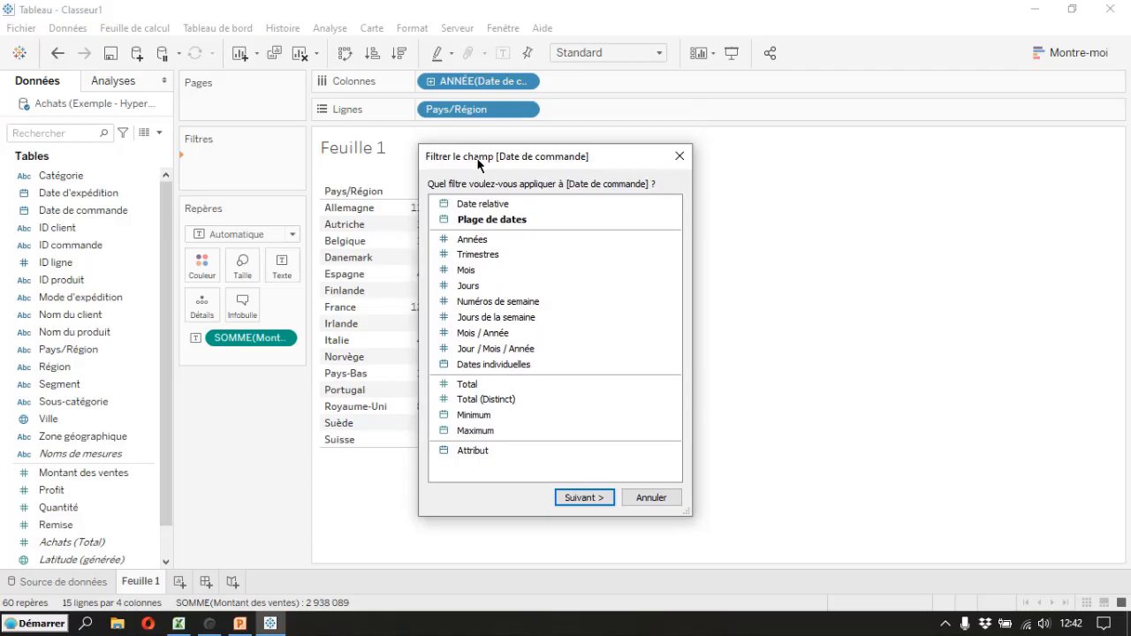
left_click(471, 240)
left_click(585, 497)
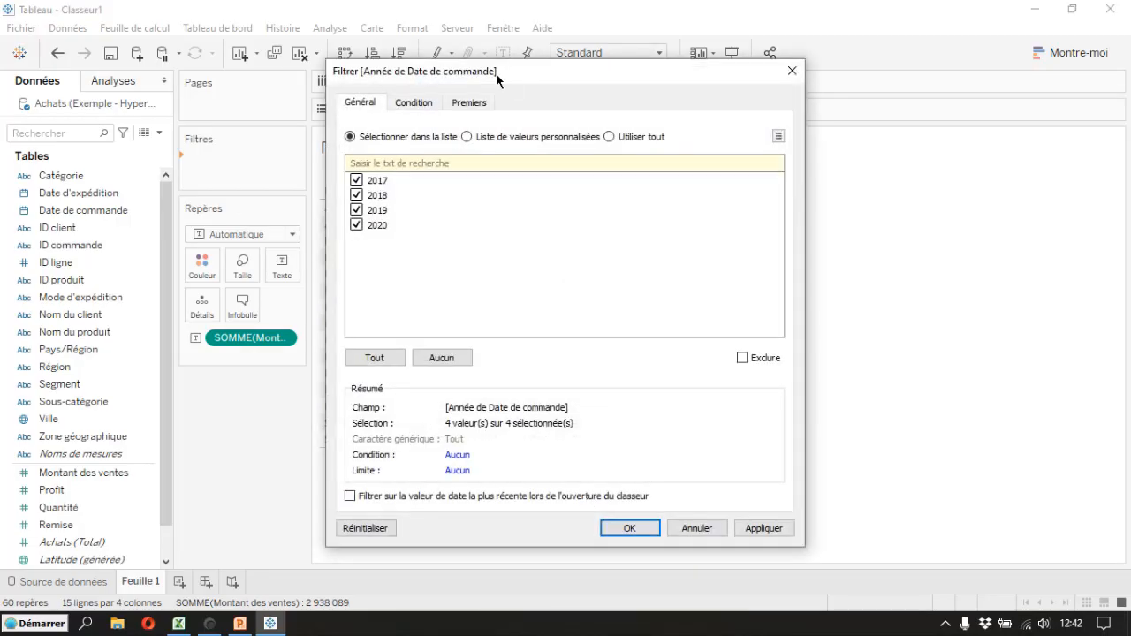
left_click_drag(497, 75, 518, 78)
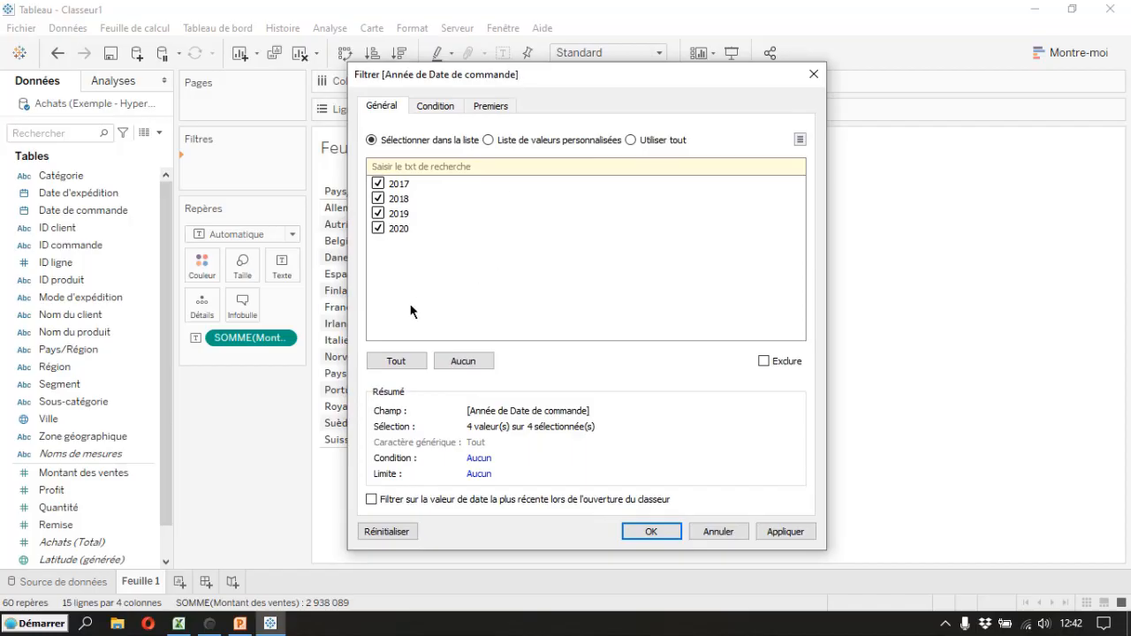
left_click(378, 184)
left_click(666, 531)
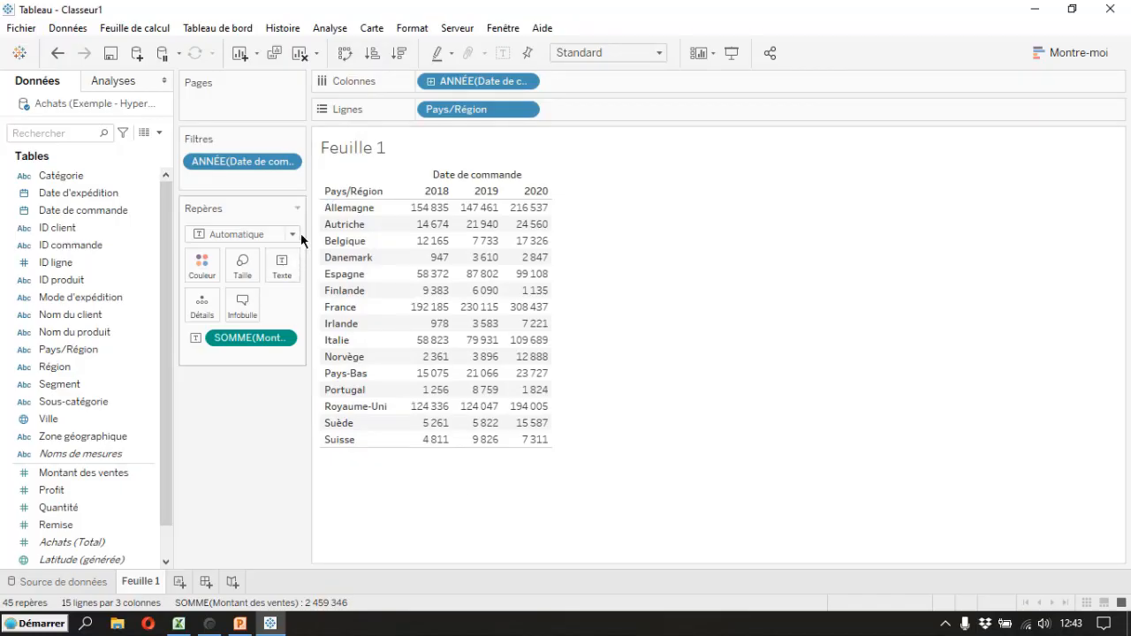
Show the Date de commande year filter beside the table, then deselect 2018 and include 2017 in it
left_click(290, 165)
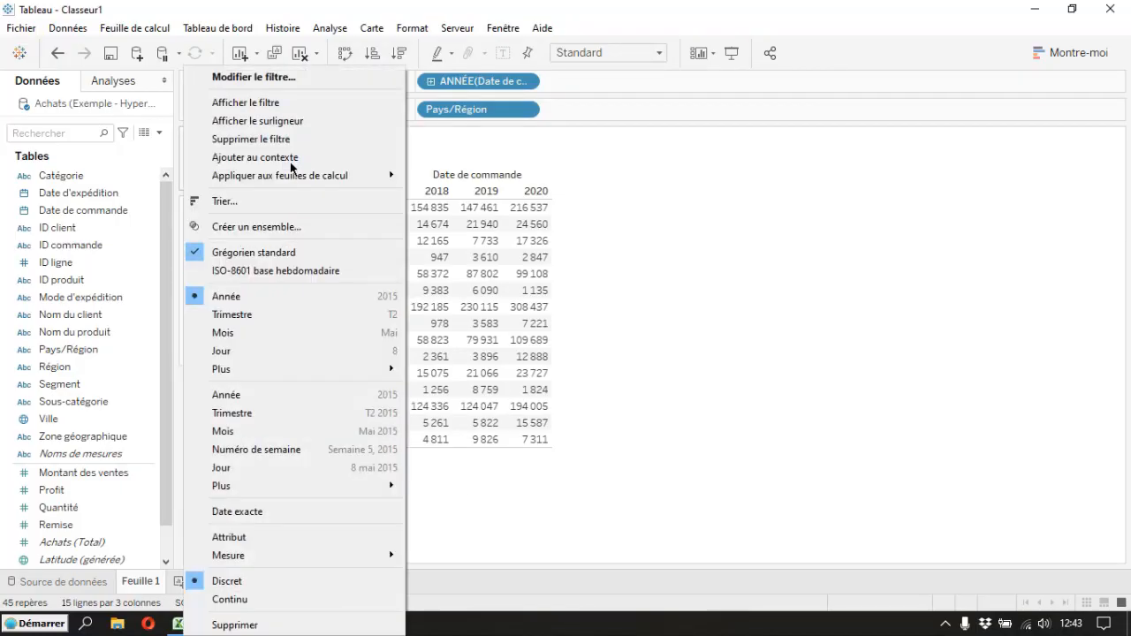
left_click(290, 105)
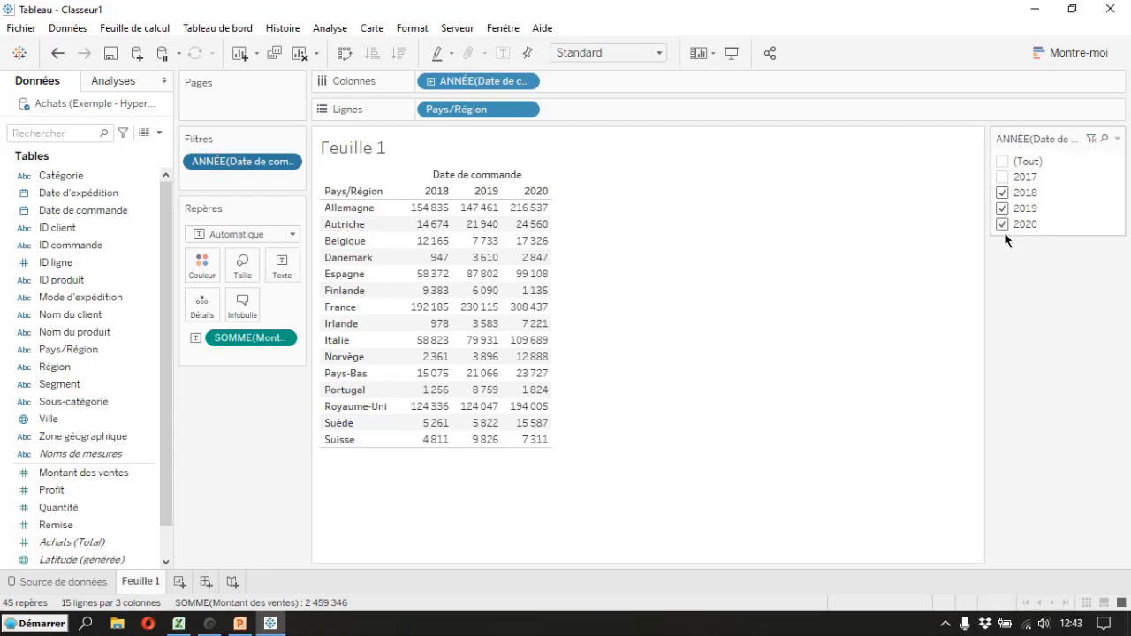
left_click(1002, 191)
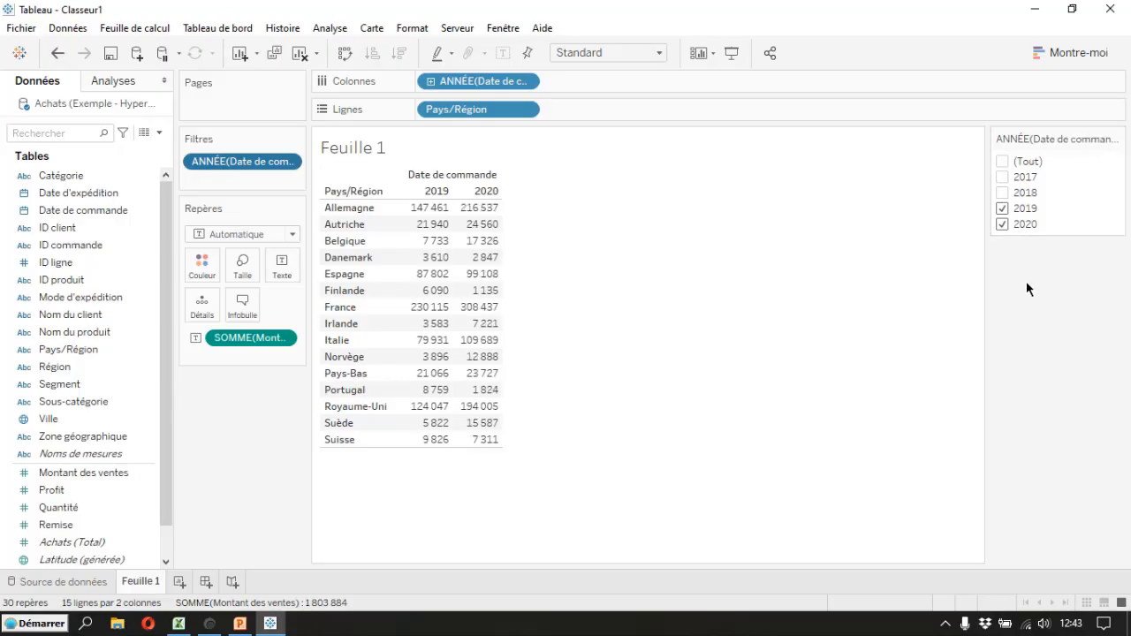
left_click(1002, 176)
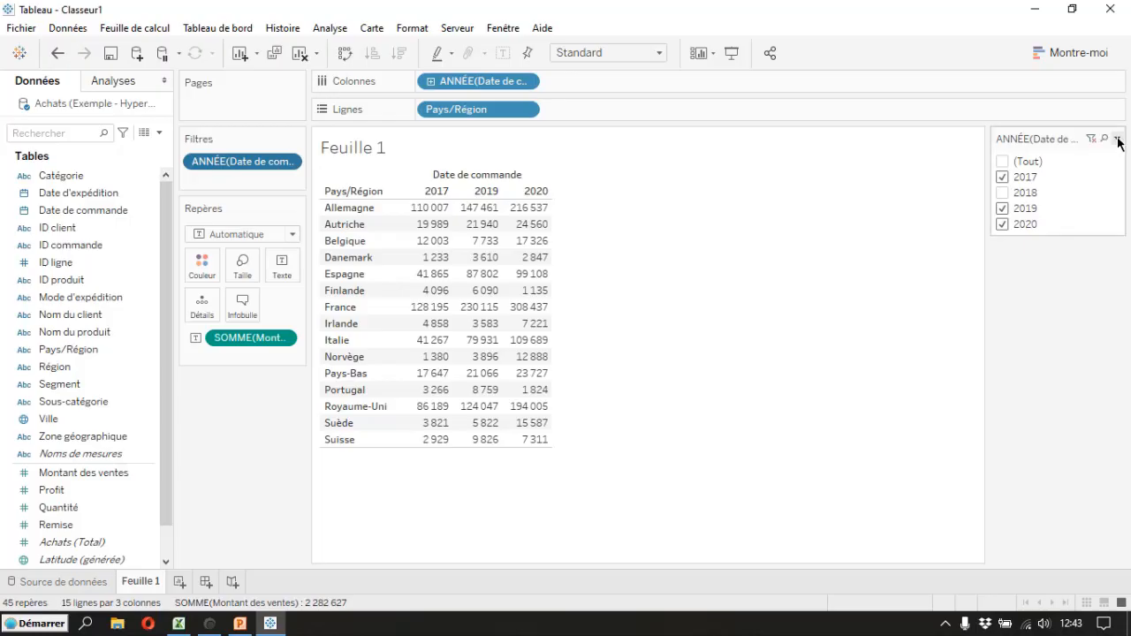
Change the year filter to Valeur unique (curseur) and step through its values, ending on 2019
left_click(1118, 139)
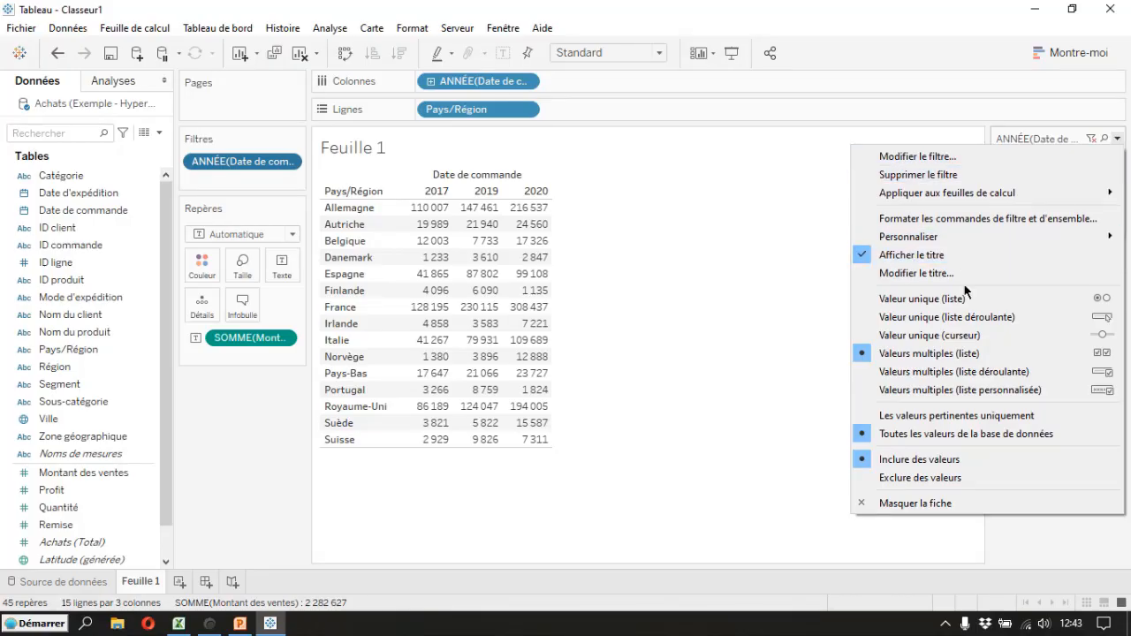
left_click(891, 337)
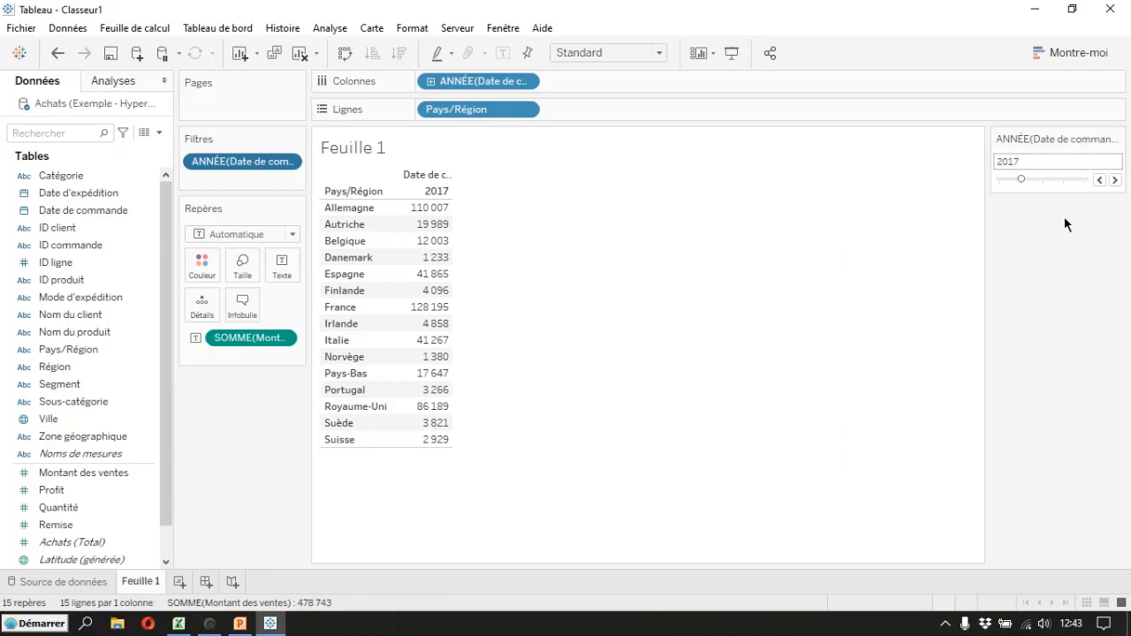
left_click(1099, 181)
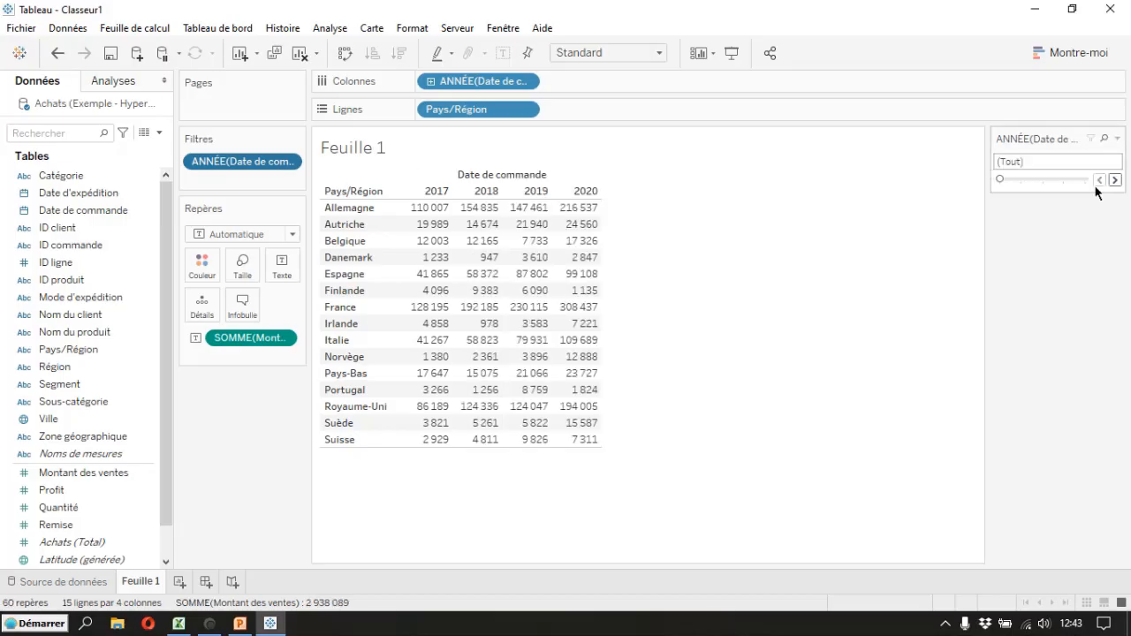
left_click(1115, 181)
left_click(1116, 181)
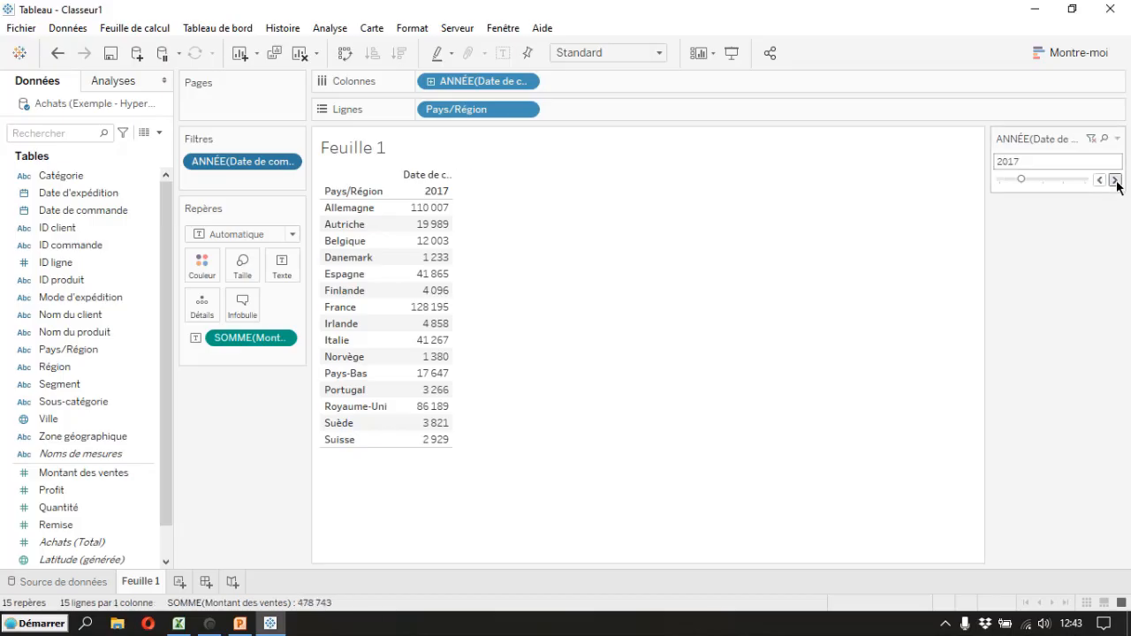
left_click(1116, 181)
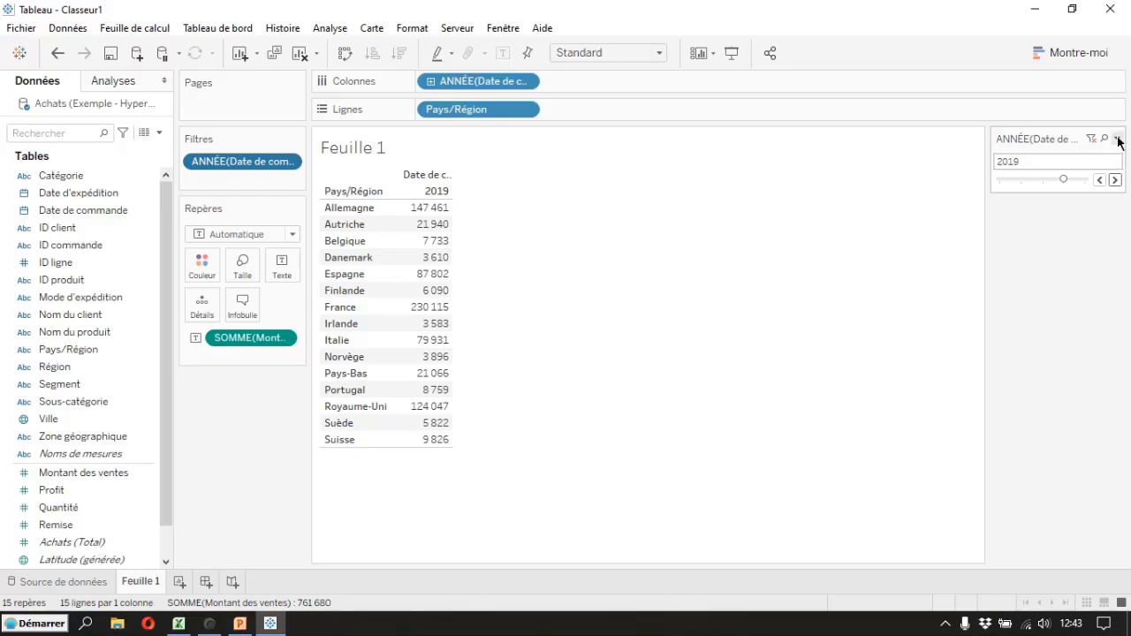
Change the year filter to Valeurs multiples (liste déroulante) and add 2018 and 2020 to the selected years
left_click(1118, 138)
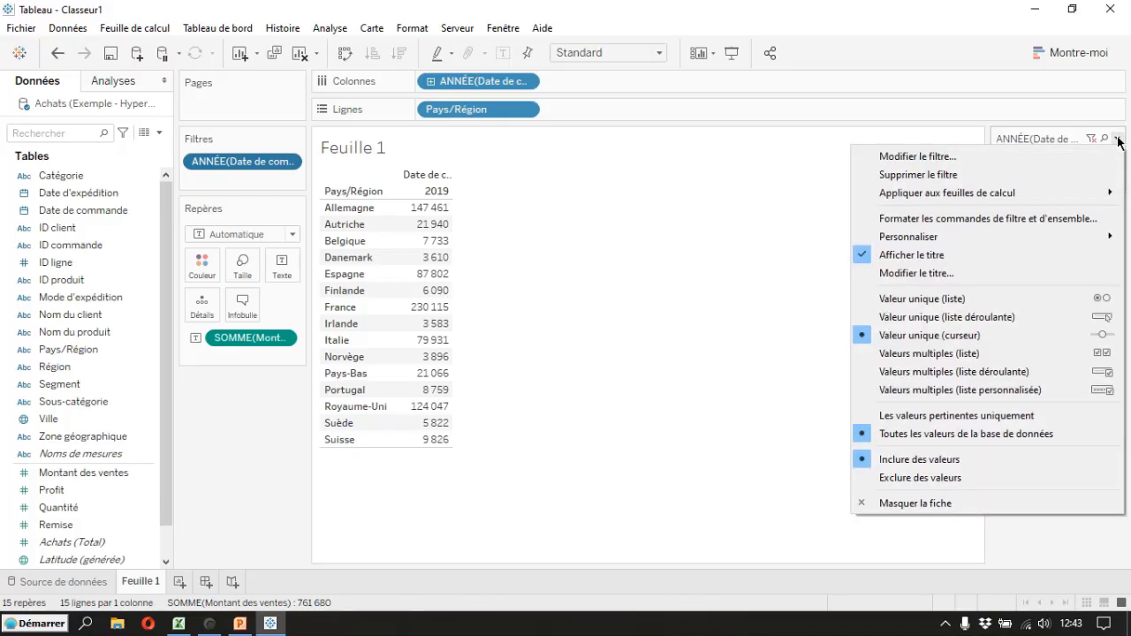
left_click(910, 355)
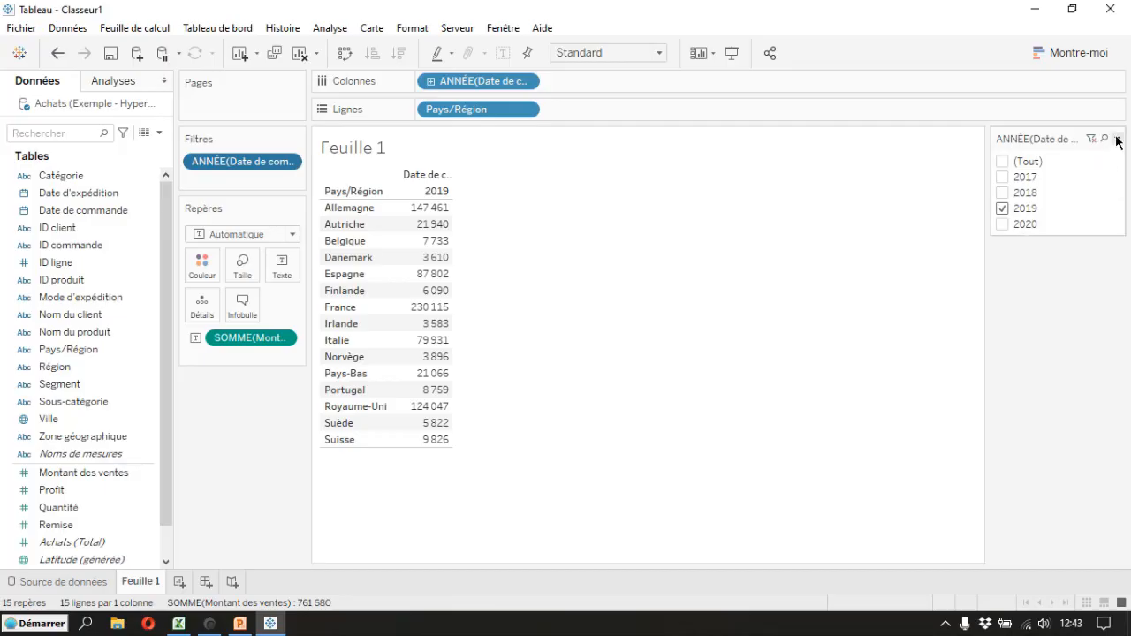
left_click(1117, 138)
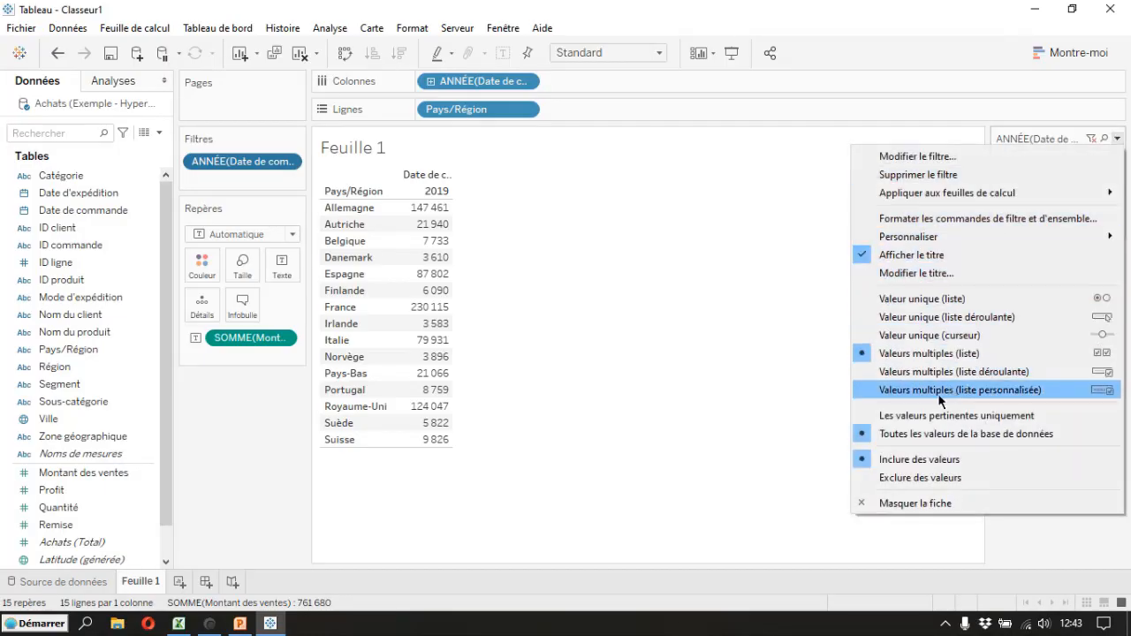
left_click(908, 372)
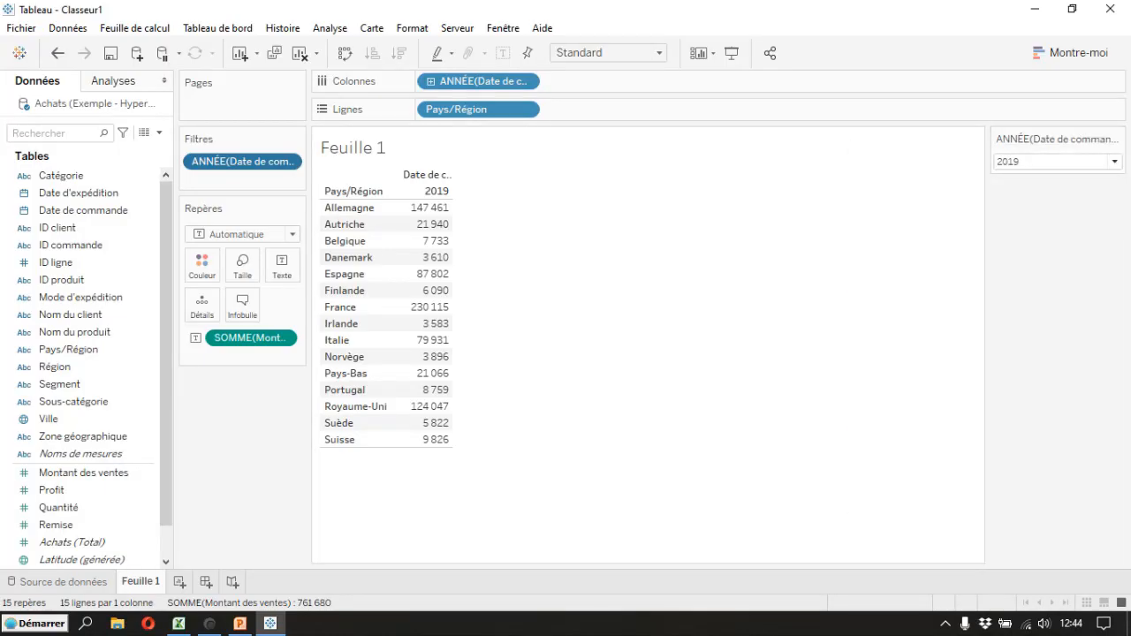
left_click(1115, 163)
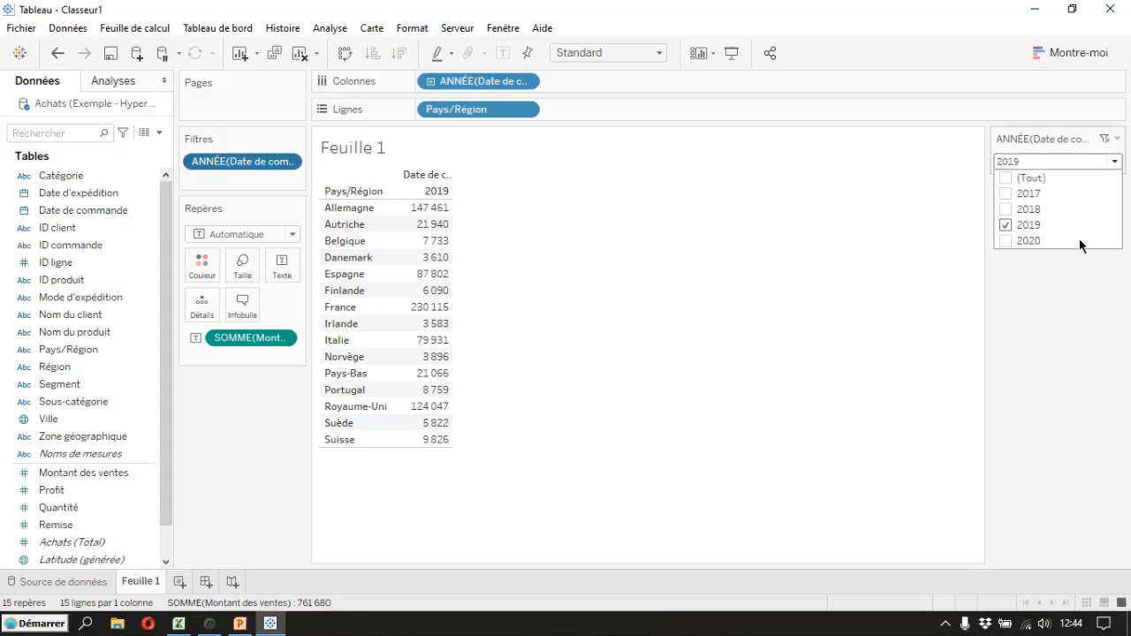
left_click(1006, 210)
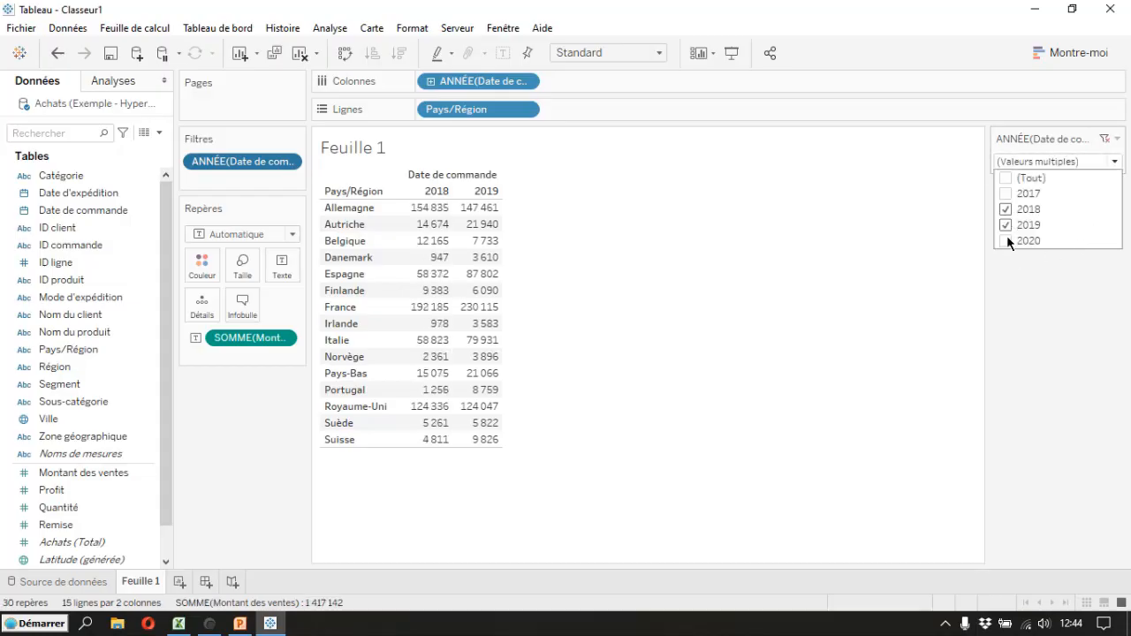
left_click(1006, 240)
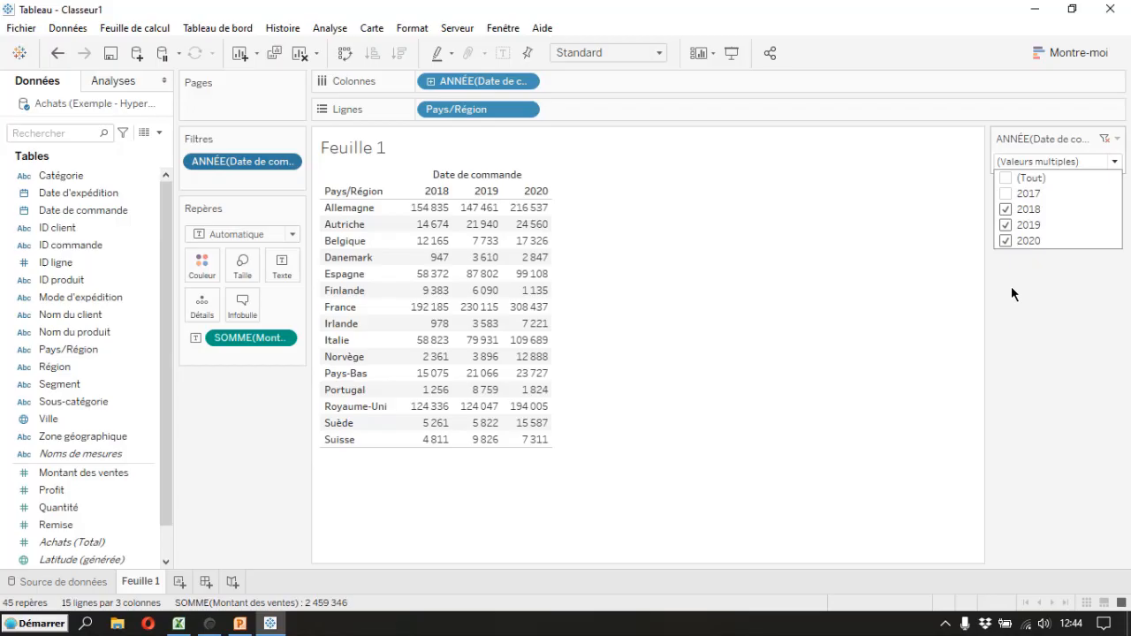
left_click(1012, 287)
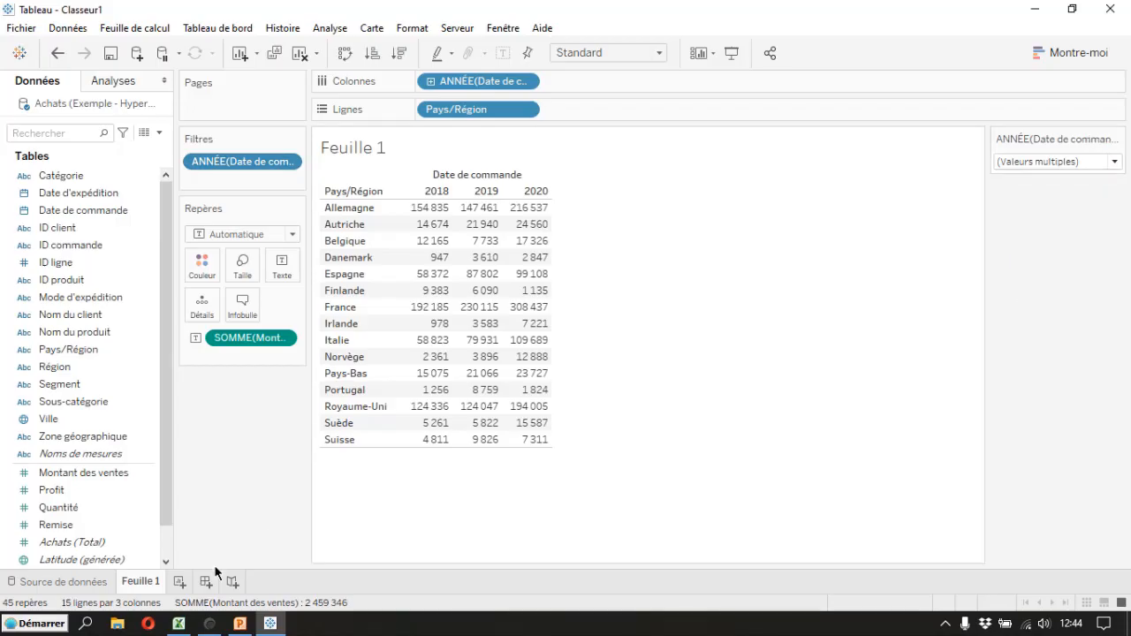
Duplicate the worksheet Feuille 1
right_click(149, 587)
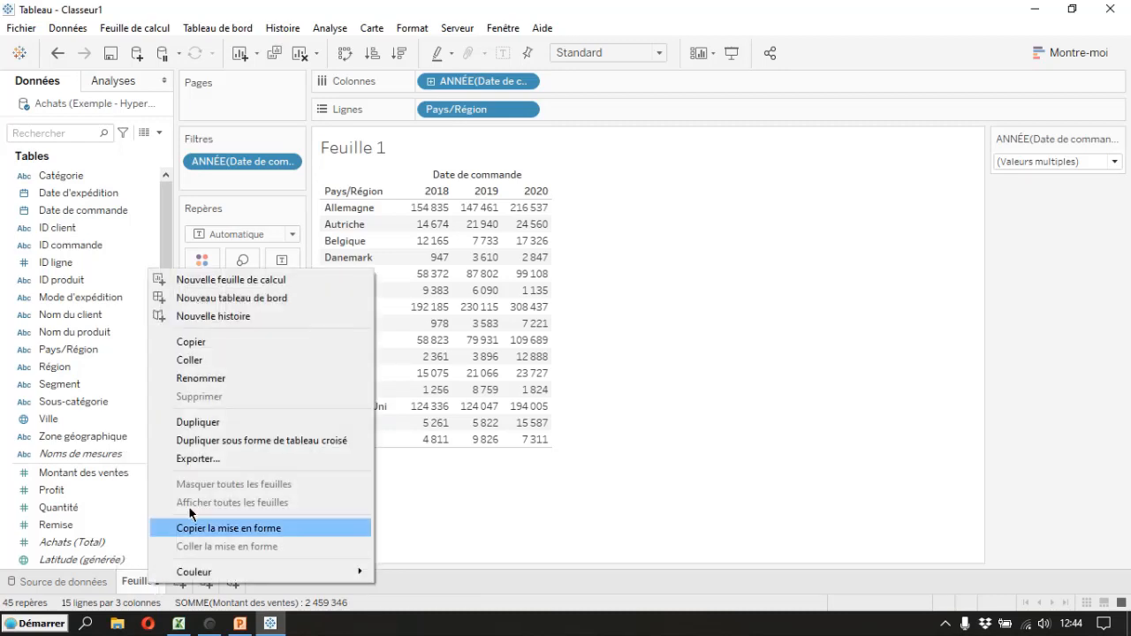
left_click(207, 424)
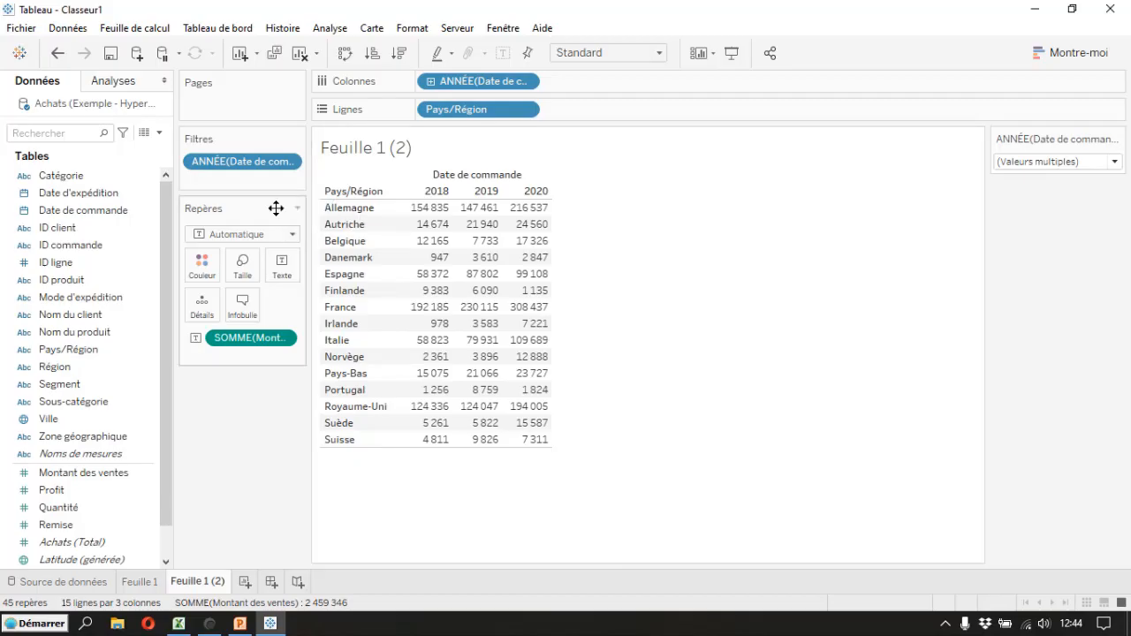
On the duplicated sheet, remove the Date de commande year filter and expand the year columns to quarters
left_click_drag(197, 163, 51, 225)
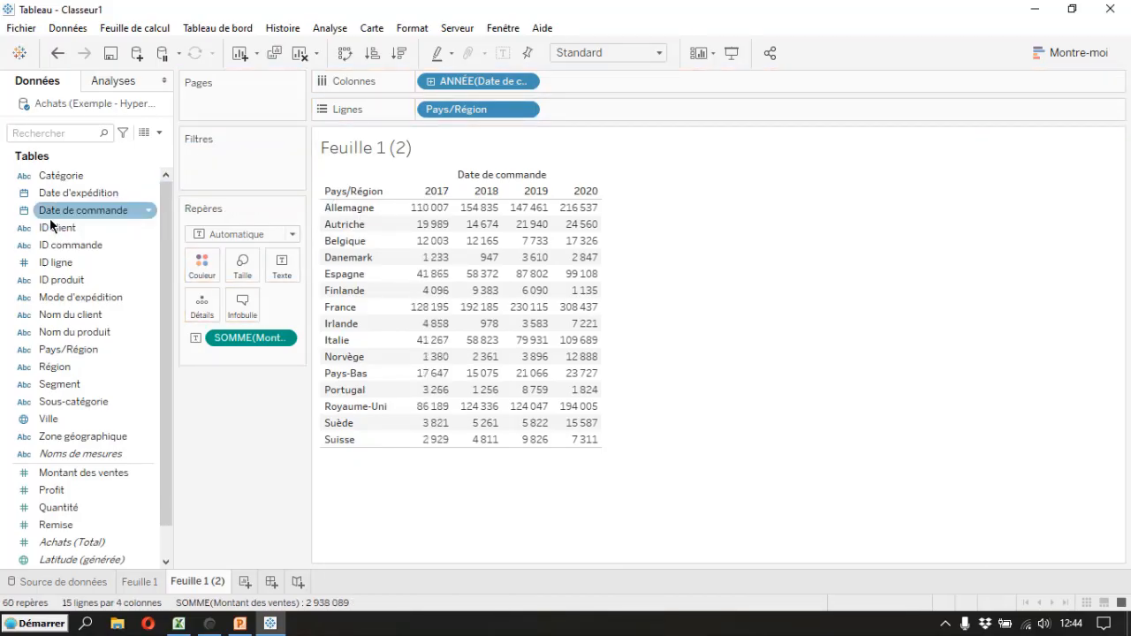
left_click(430, 82)
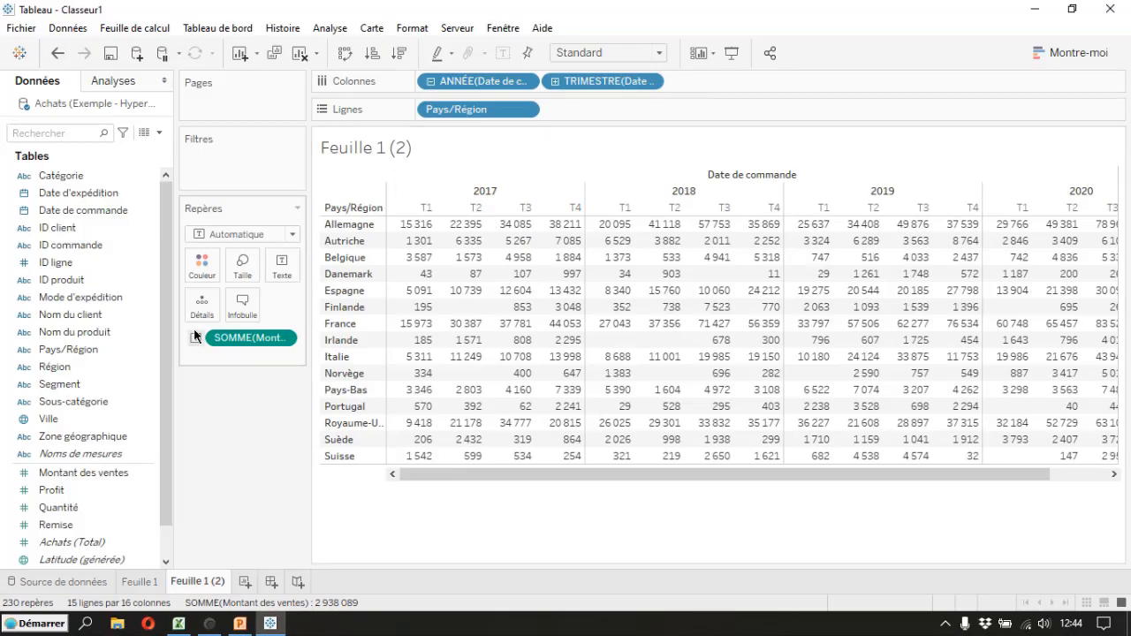
Filter Date de commande by Trimestres, keeping only T3 and T4, and show the quarter filter beside the table
left_click_drag(37, 215, 202, 169)
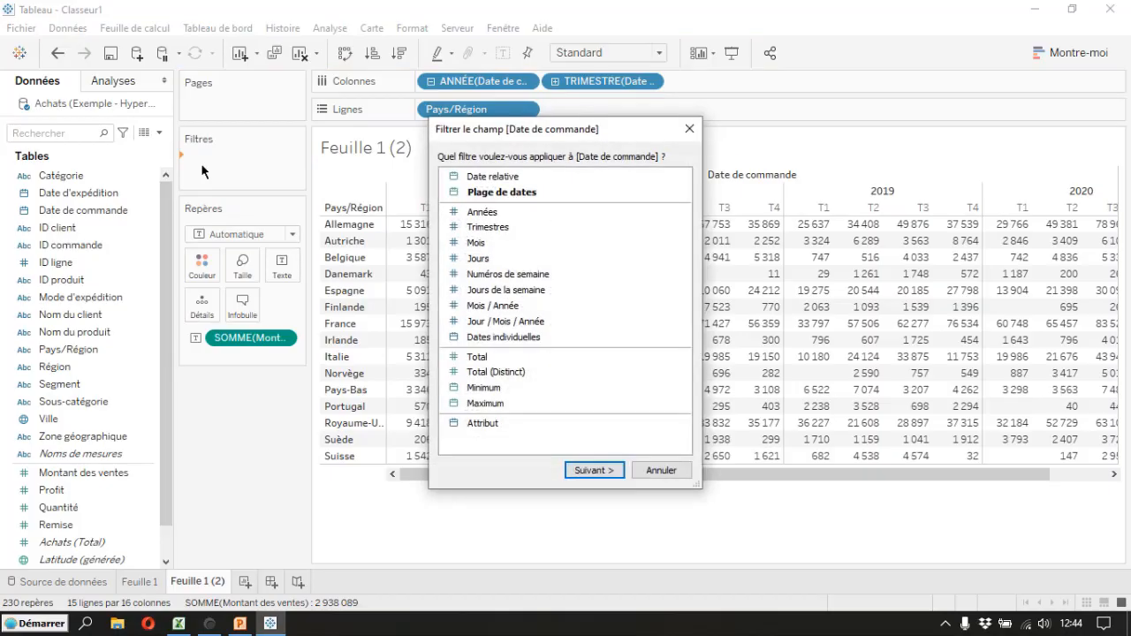
left_click(484, 228)
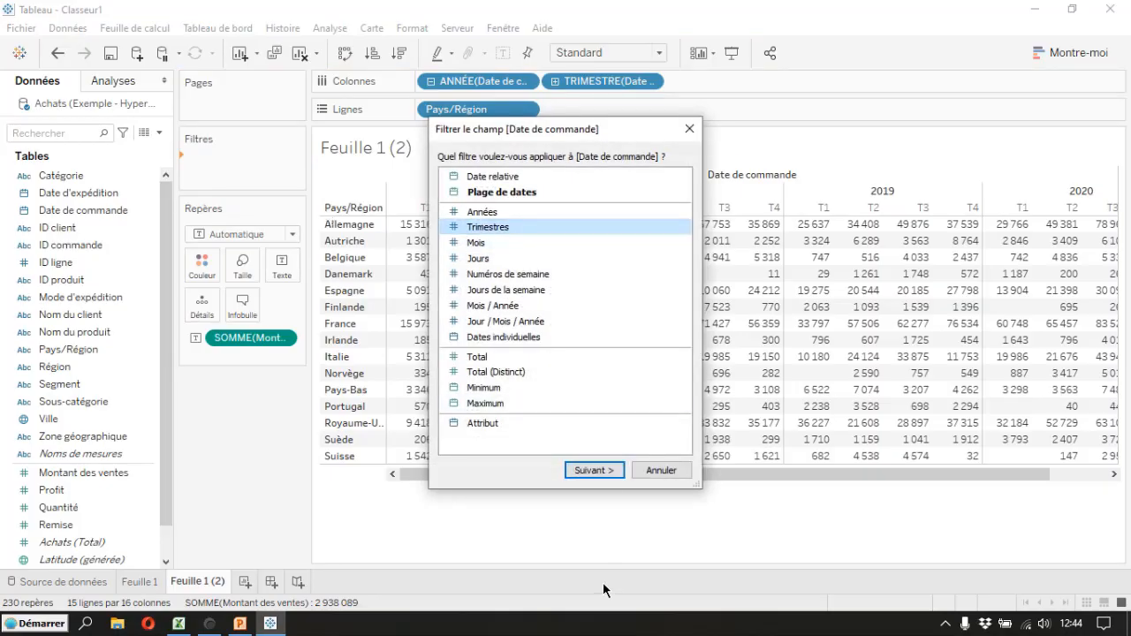
left_click(598, 472)
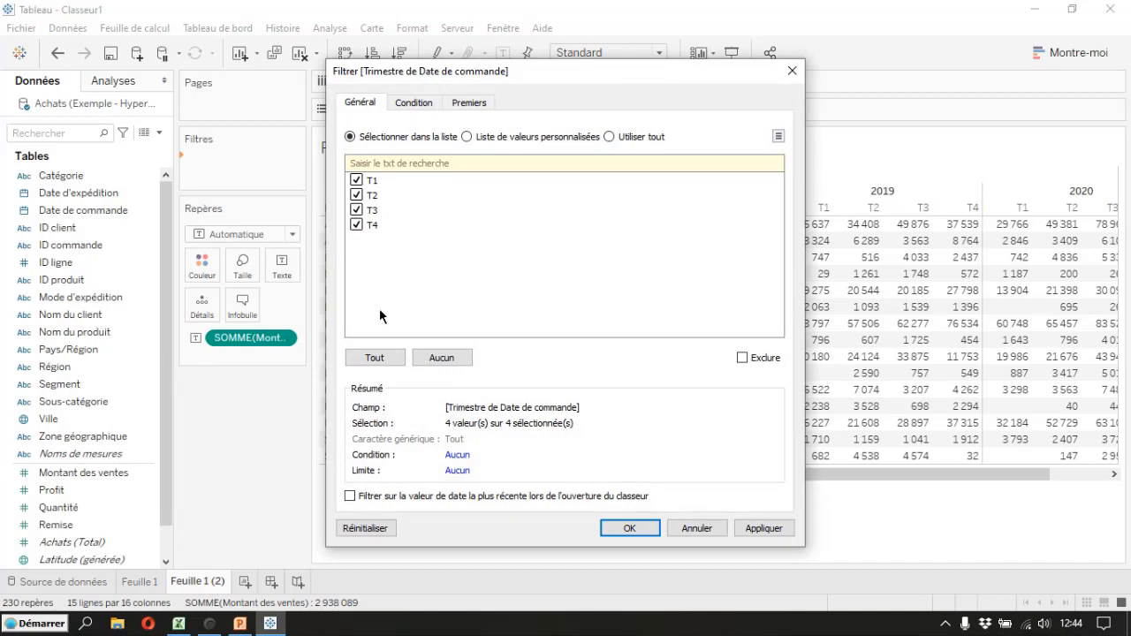
left_click(356, 180)
left_click(356, 195)
left_click(629, 528)
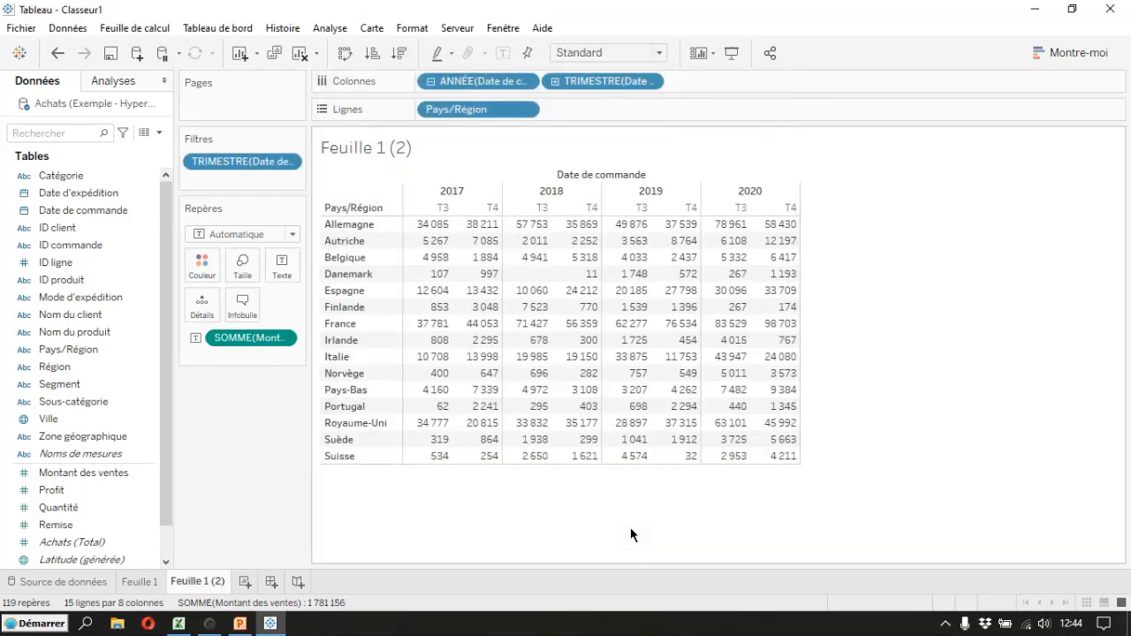
left_click(292, 163)
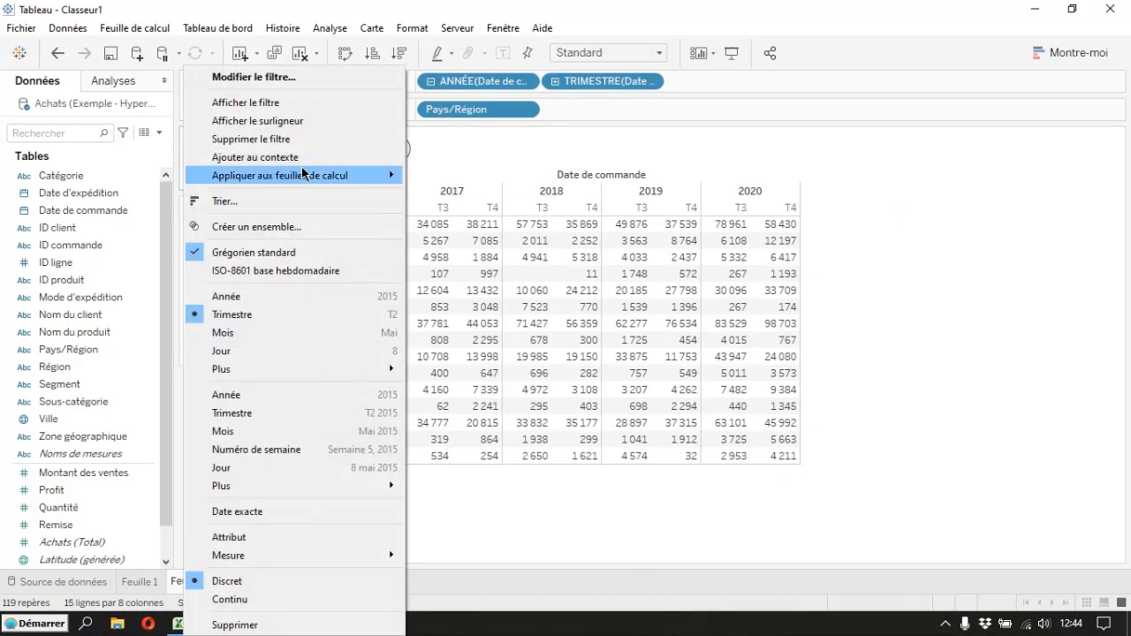
left_click(289, 104)
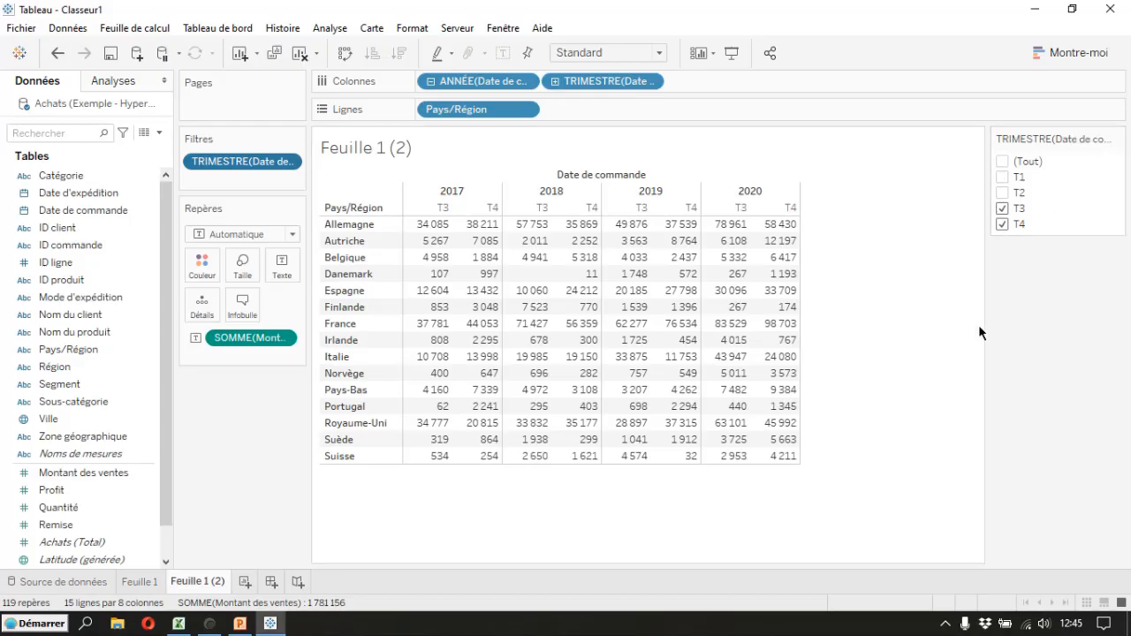
Rename the worksheet Feuille 1 as Années and Feuille 1 (2) as Trimestre
left_click(141, 583)
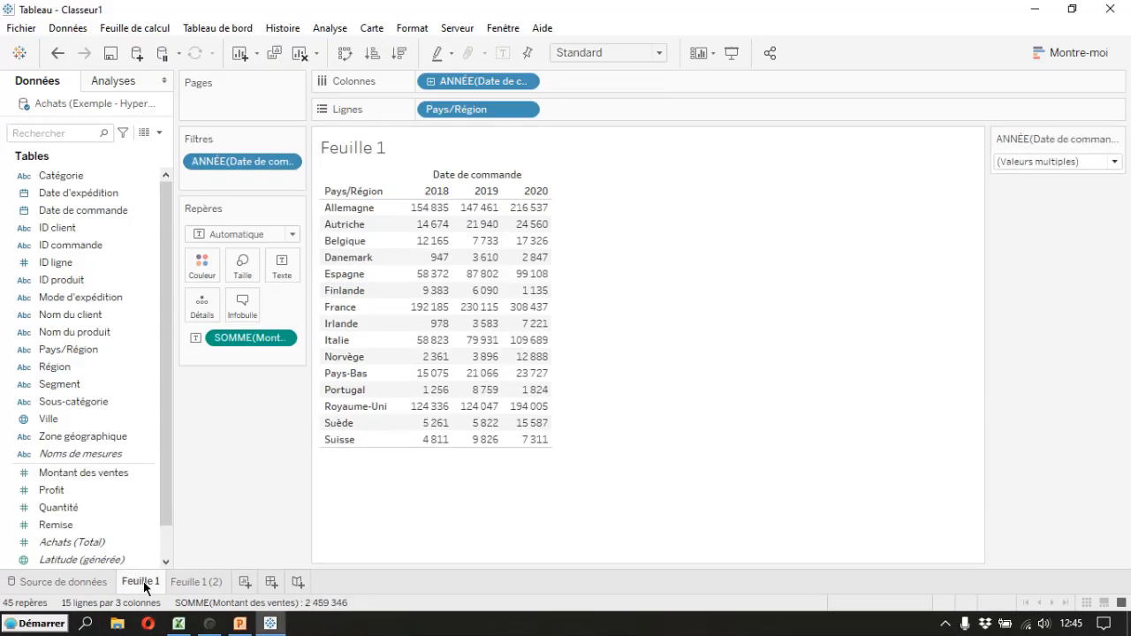
double_click(144, 583)
type("Années")
left_click(193, 584)
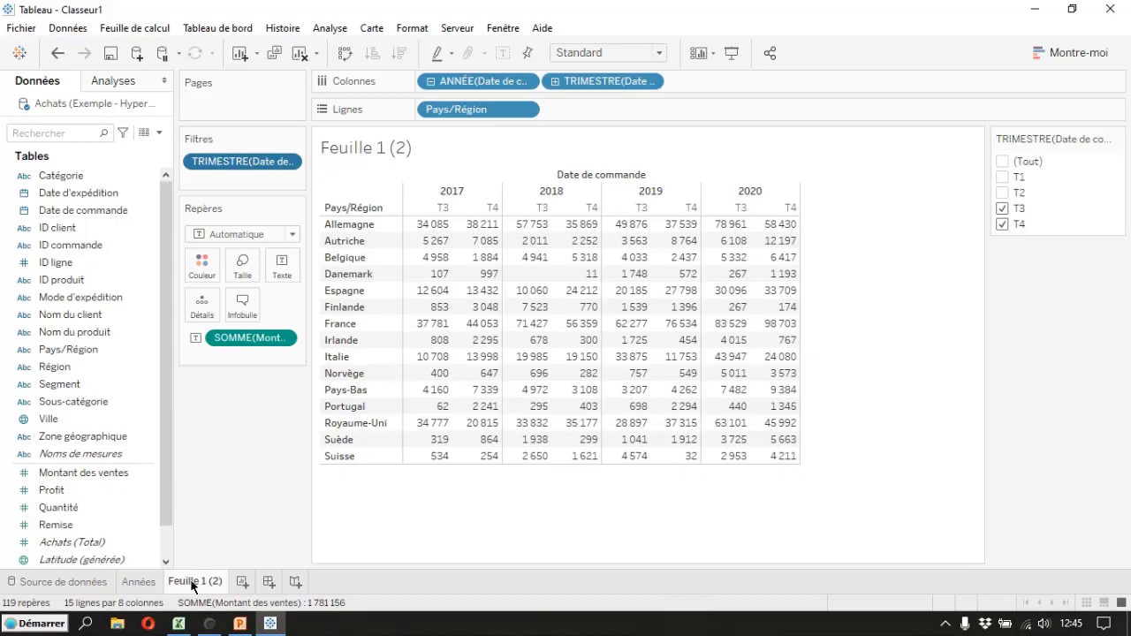
double_click(192, 584)
type("Trimestre")
key("Return")
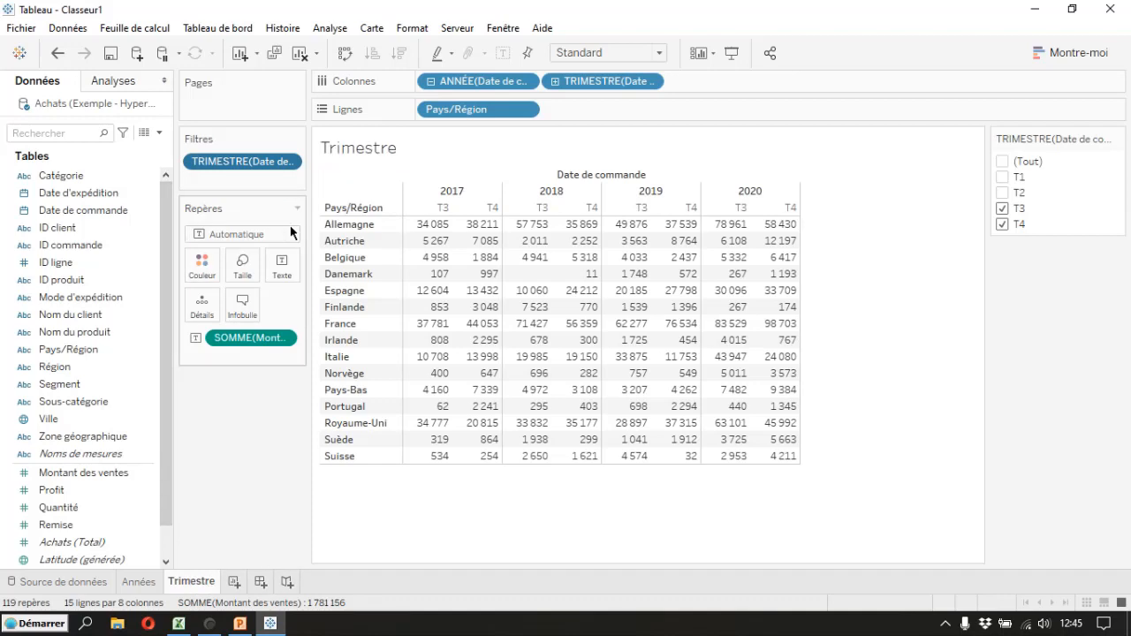
Review the selection settings of the Date de commande quarter filter and close them without changes
left_click(289, 162)
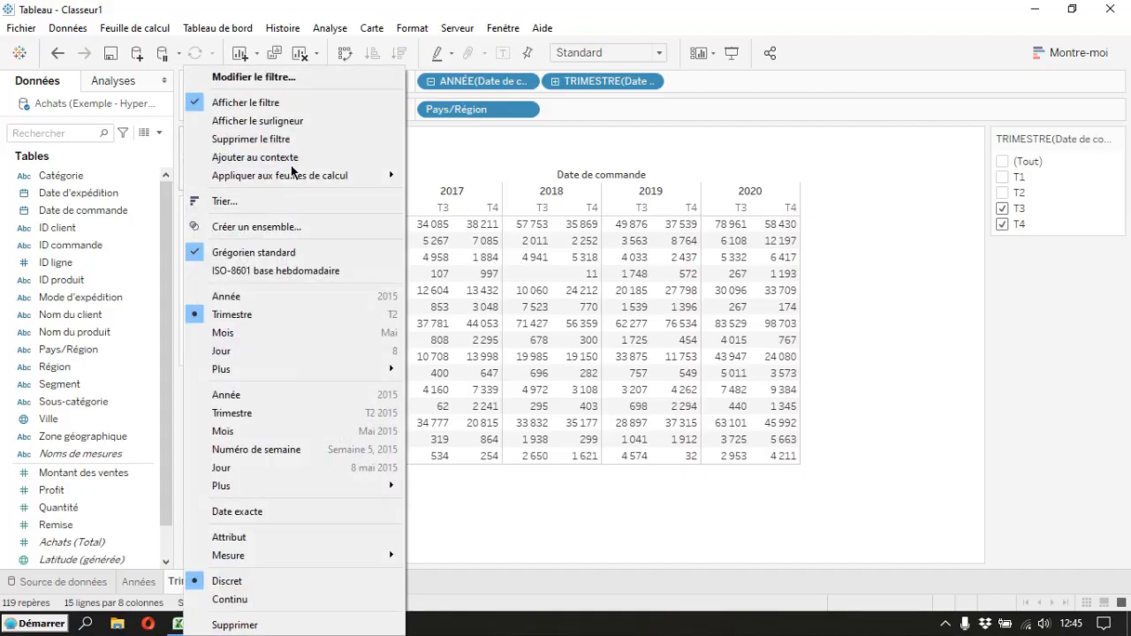
left_click(292, 76)
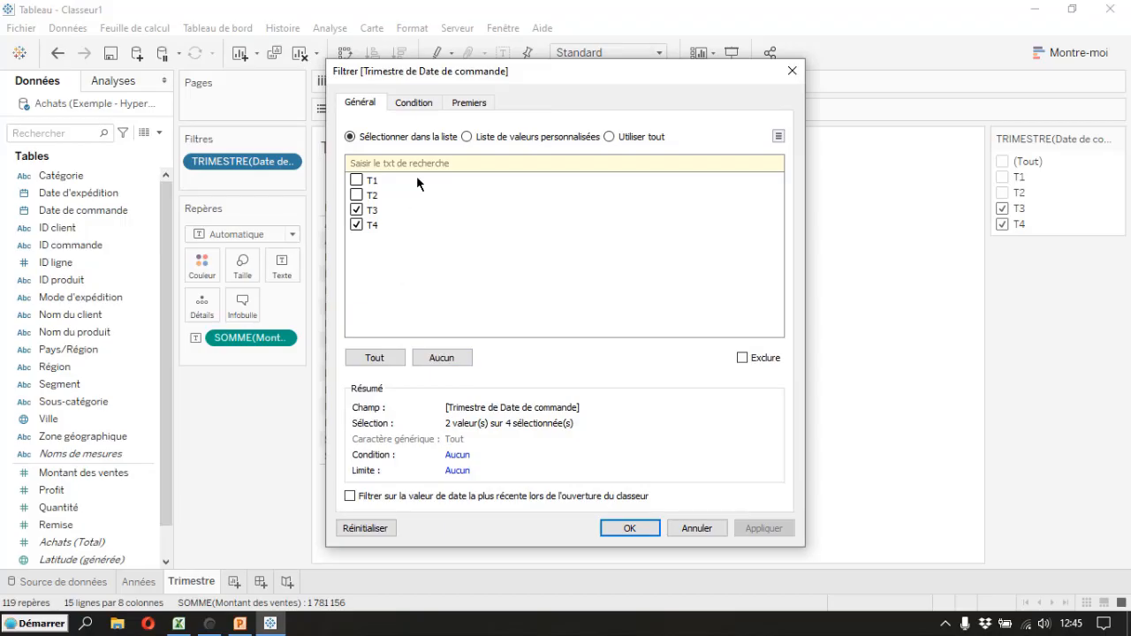
left_click(793, 72)
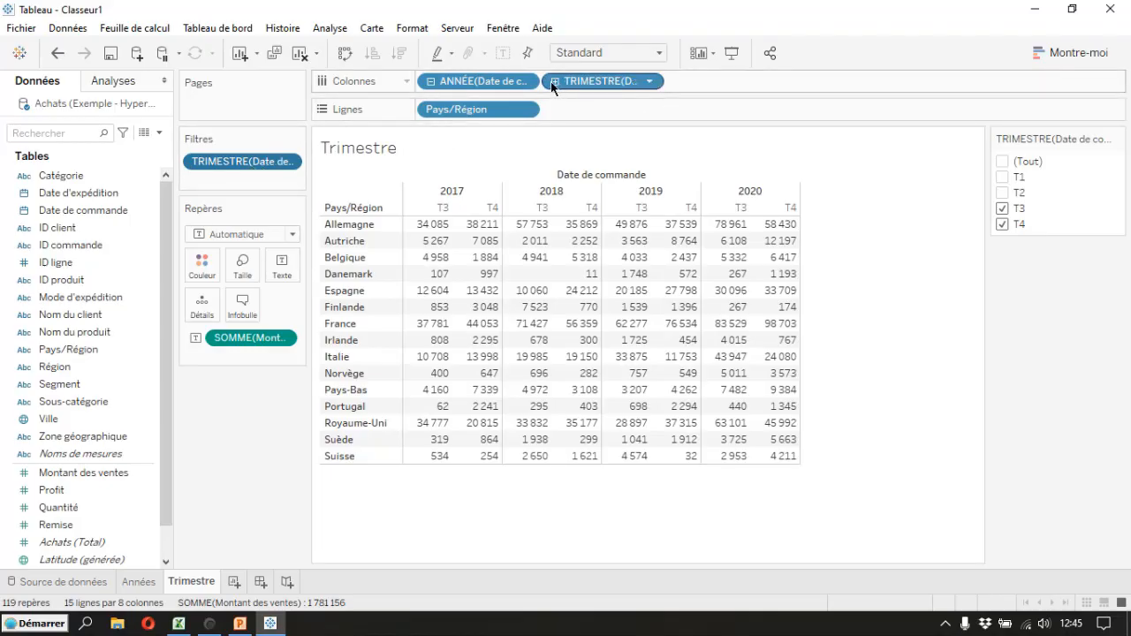
Add a new worksheet and name it Mois
left_click(234, 581)
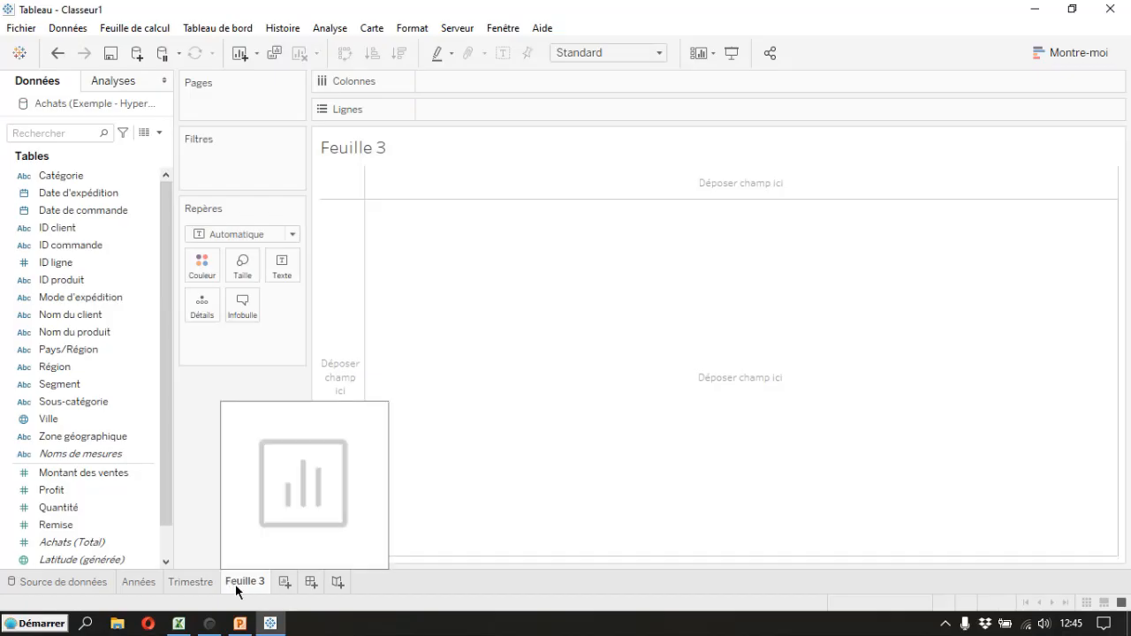
double_click(235, 585)
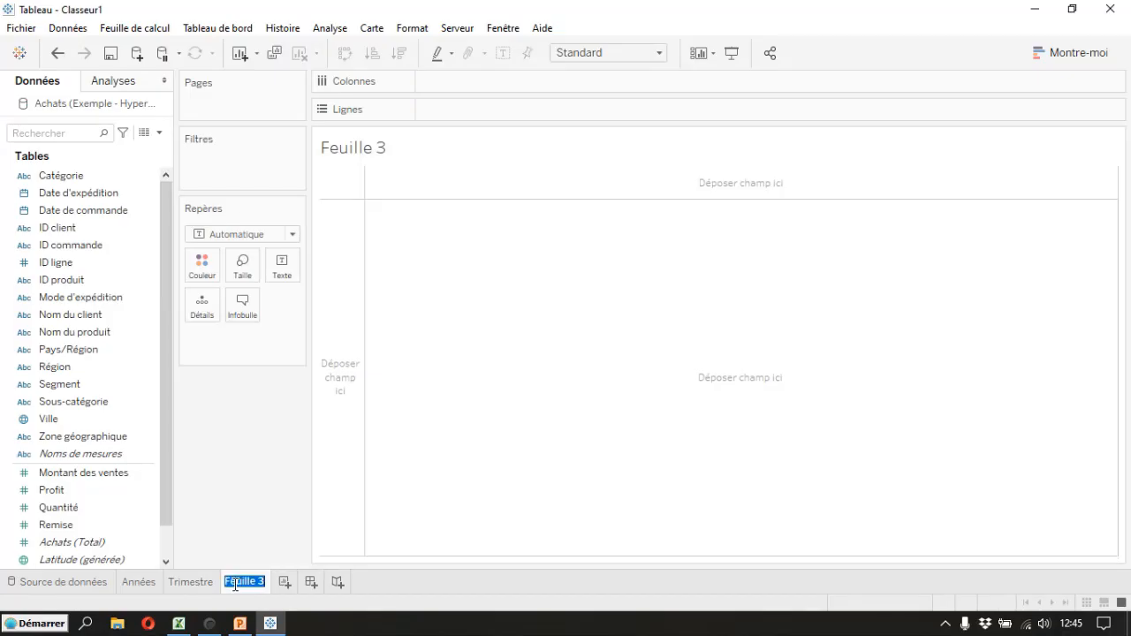
type("Mois")
key("Return")
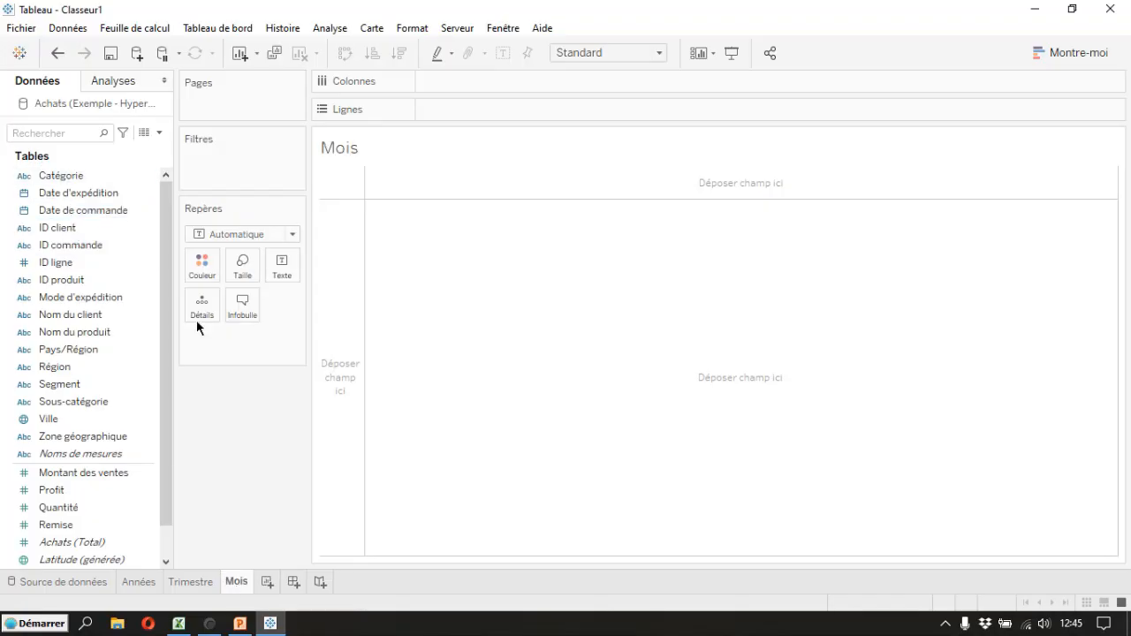
Build a table of Quantité with Date d'expédition years as columns and Sous-catégorie as rows
mouse_move(41, 193)
left_mouse_down()
mouse_move(441, 116)
mouse_move(441, 89)
left_mouse_up()
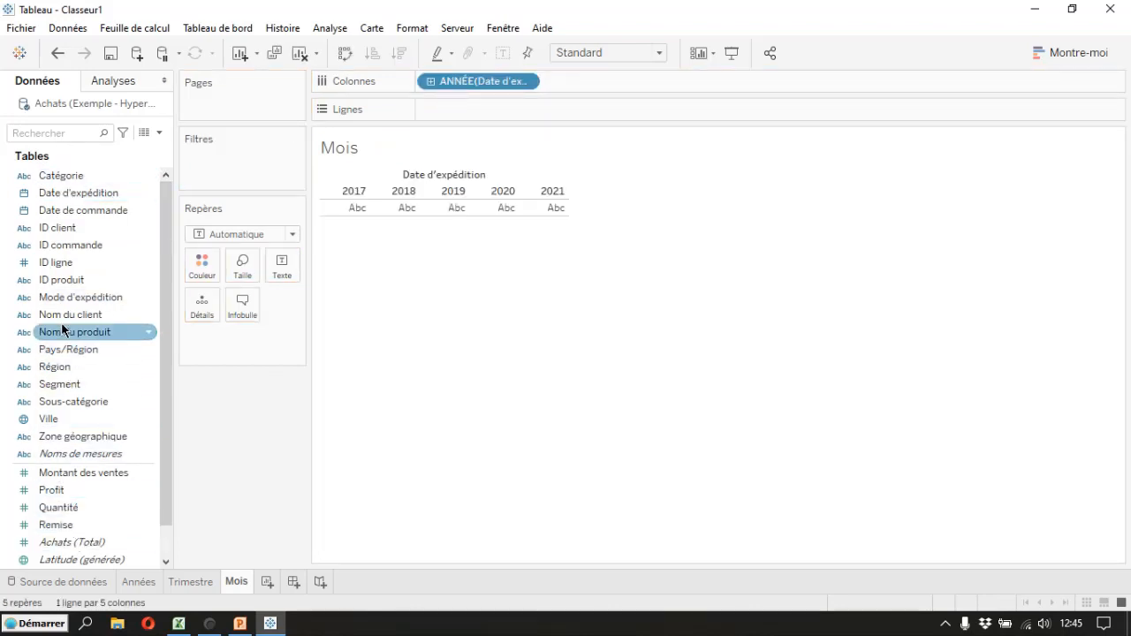
left_click_drag(51, 408, 444, 109)
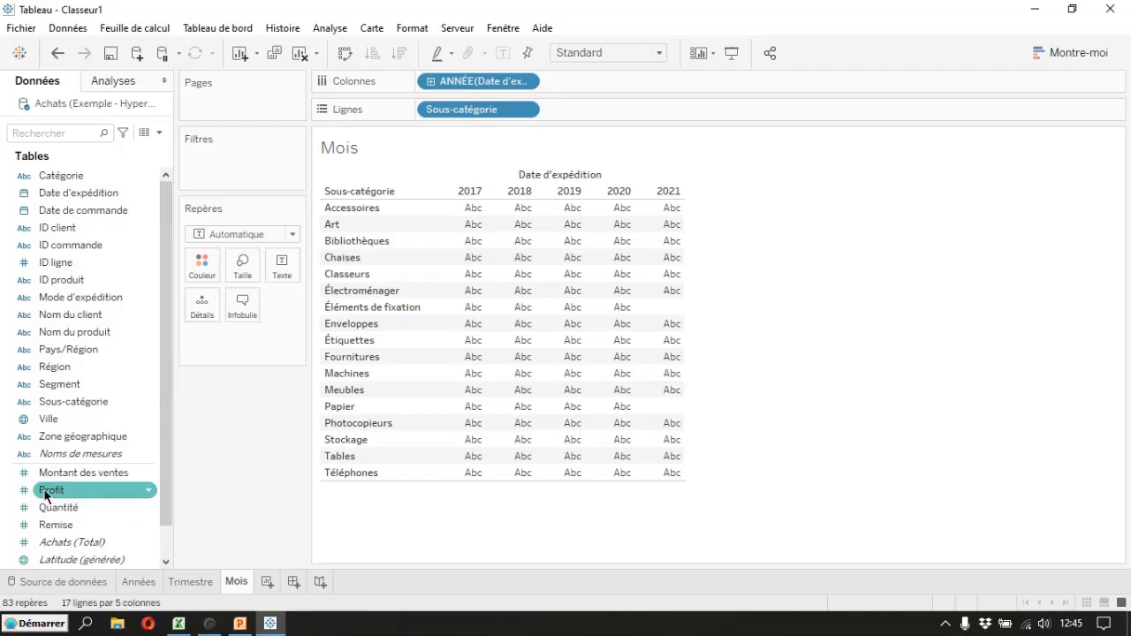
left_click_drag(47, 508, 530, 340)
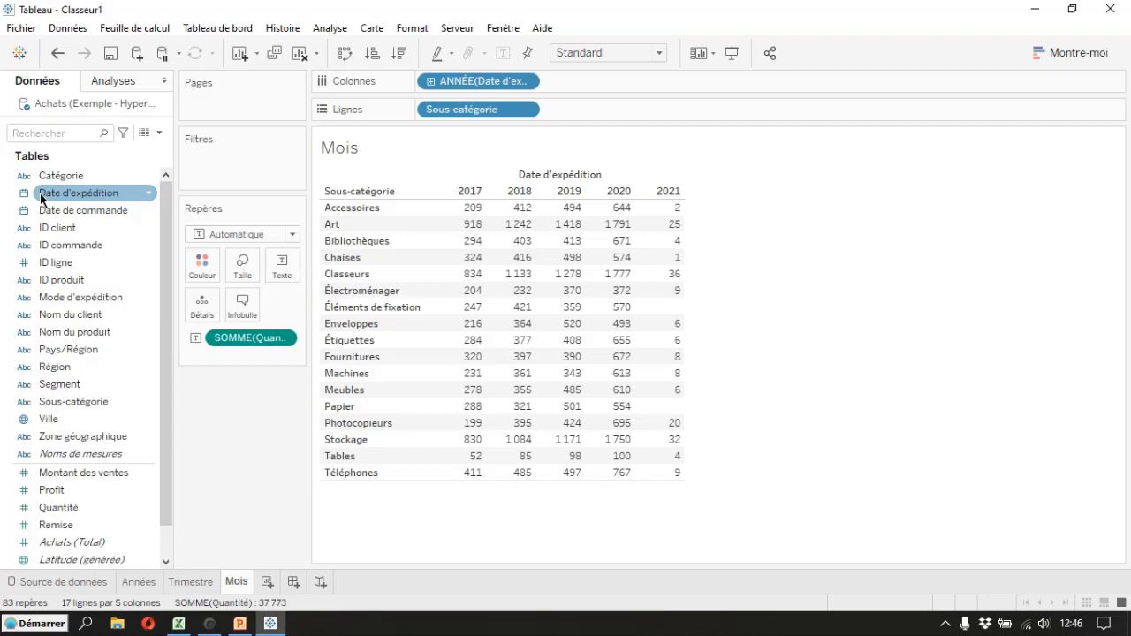
Filter Date d'expédition by Mois, keeping only janvier, avril, juillet and octobre
left_click_drag(41, 196, 201, 171)
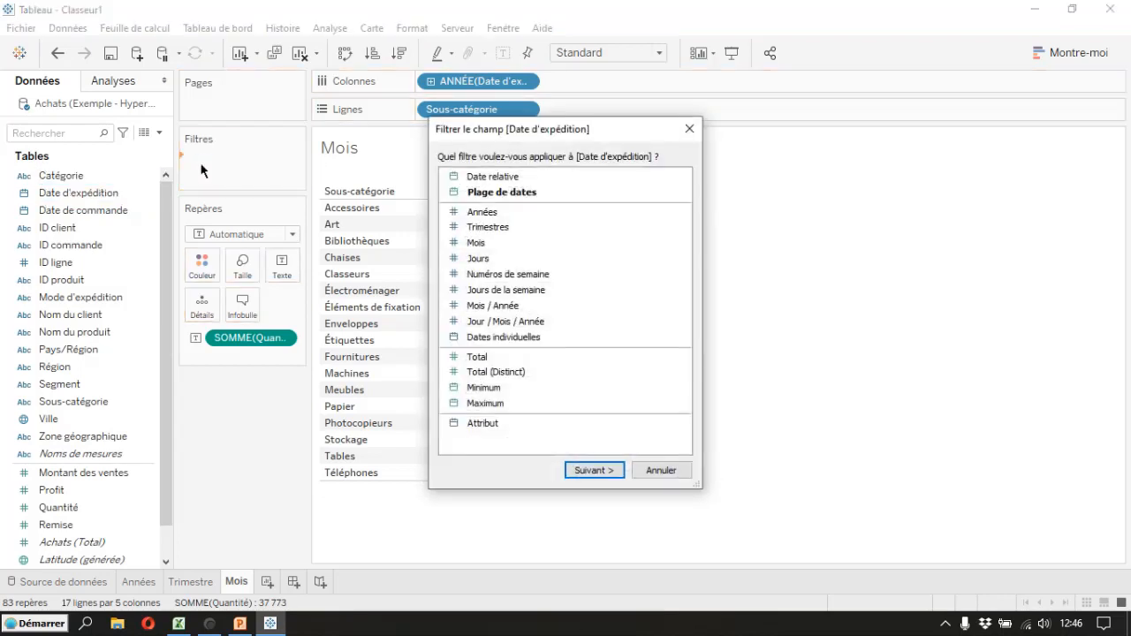
left_click(475, 243)
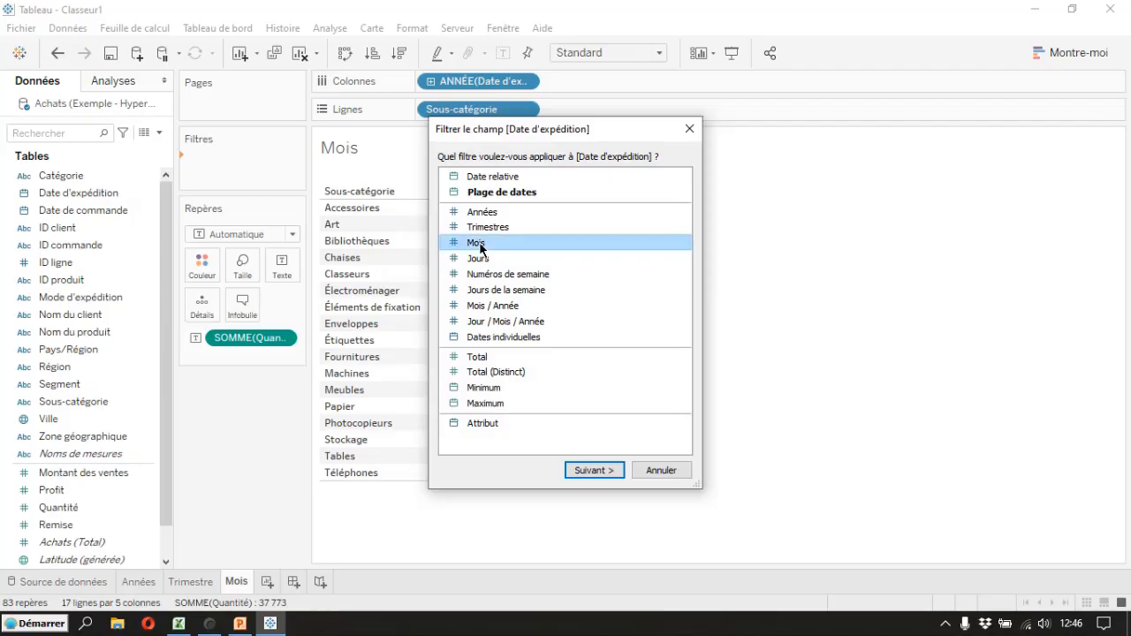
left_click(590, 471)
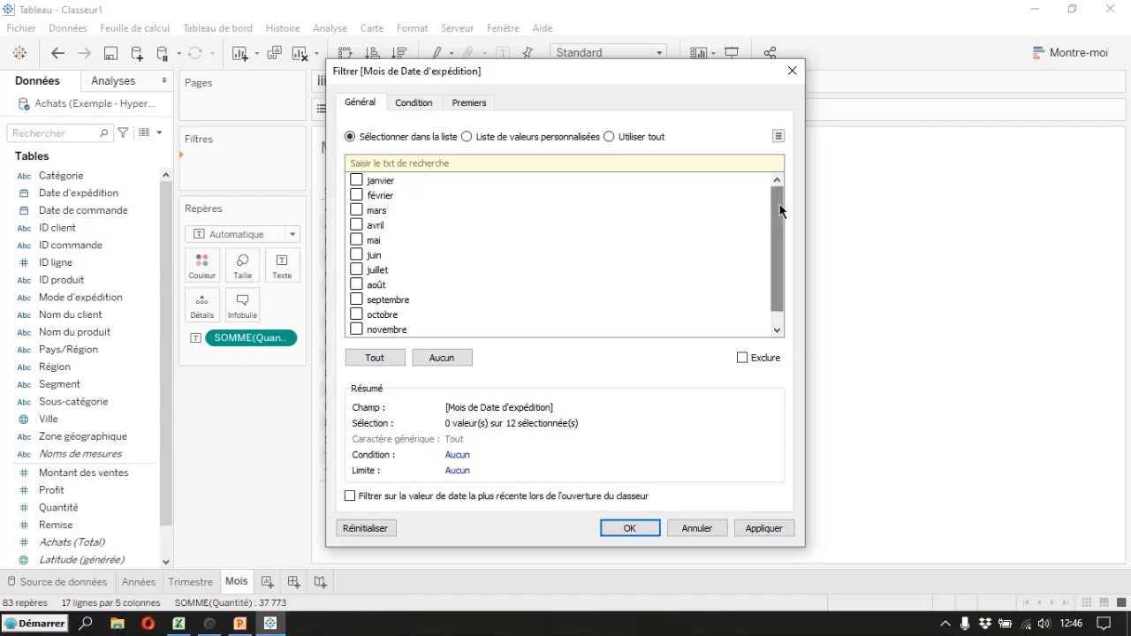
left_click_drag(780, 212, 778, 235)
left_click_drag(510, 73, 788, 65)
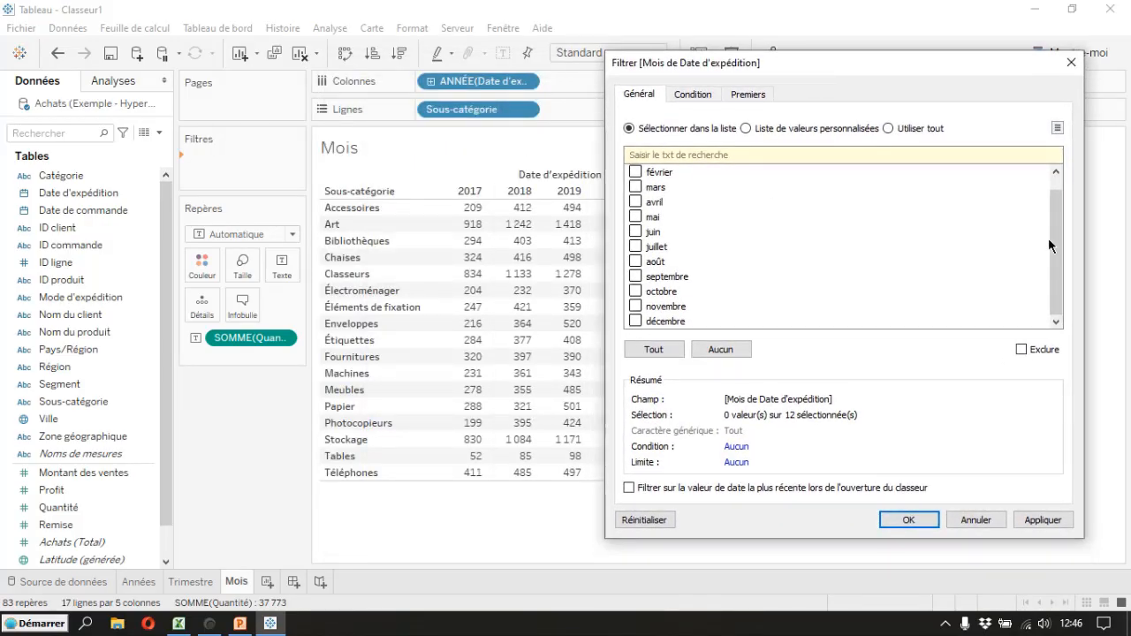
left_click_drag(1062, 255, 1067, 218)
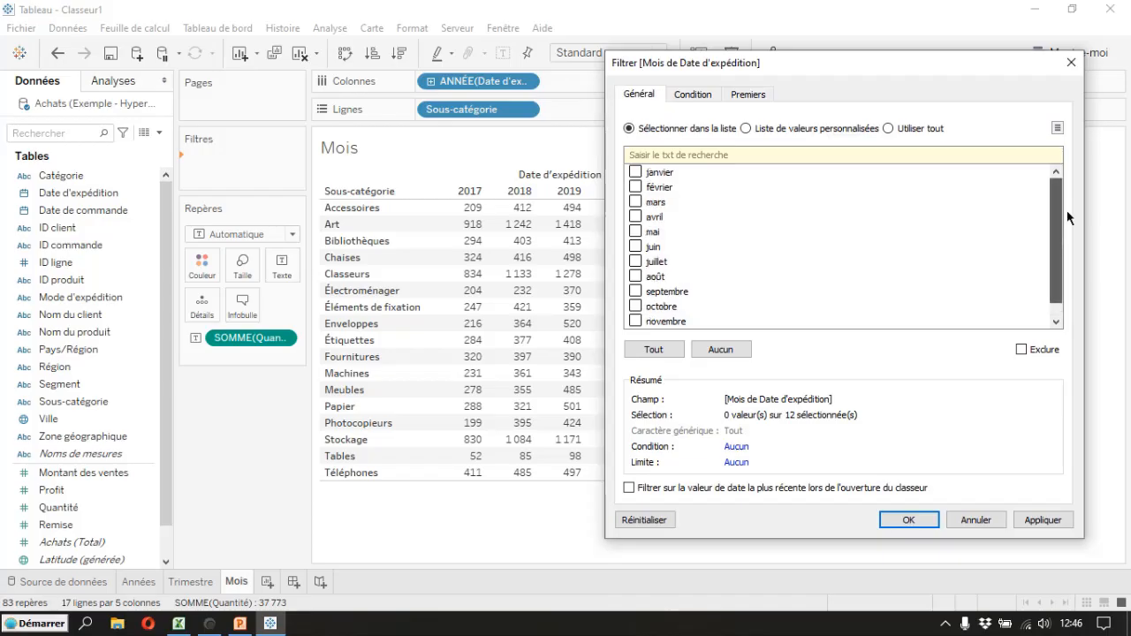
left_click(636, 173)
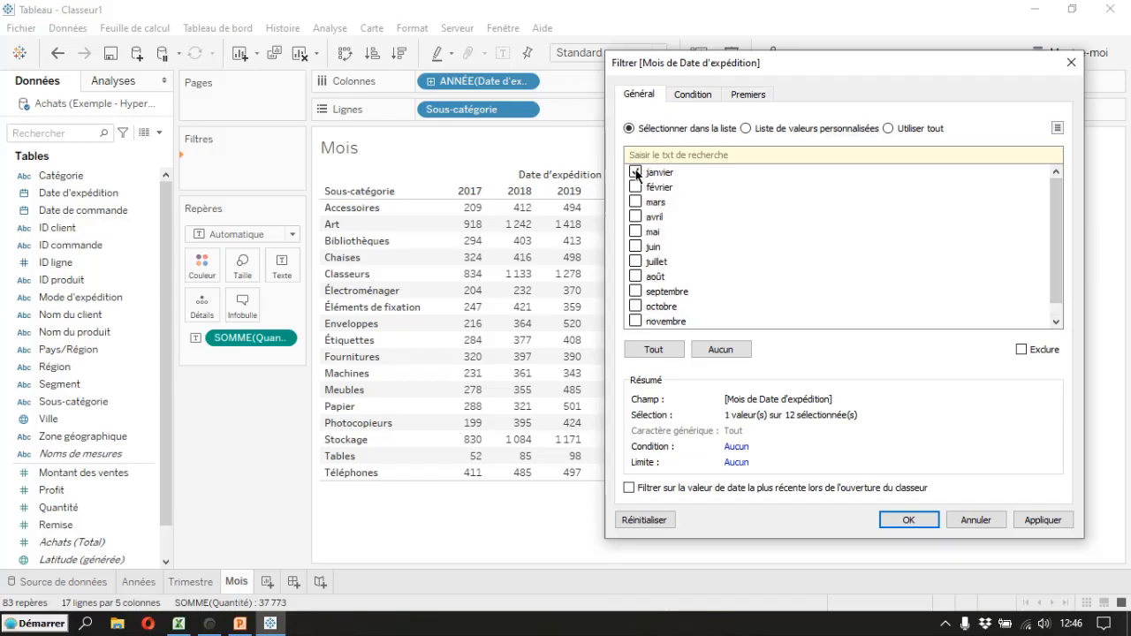
left_click(636, 217)
left_click(636, 307)
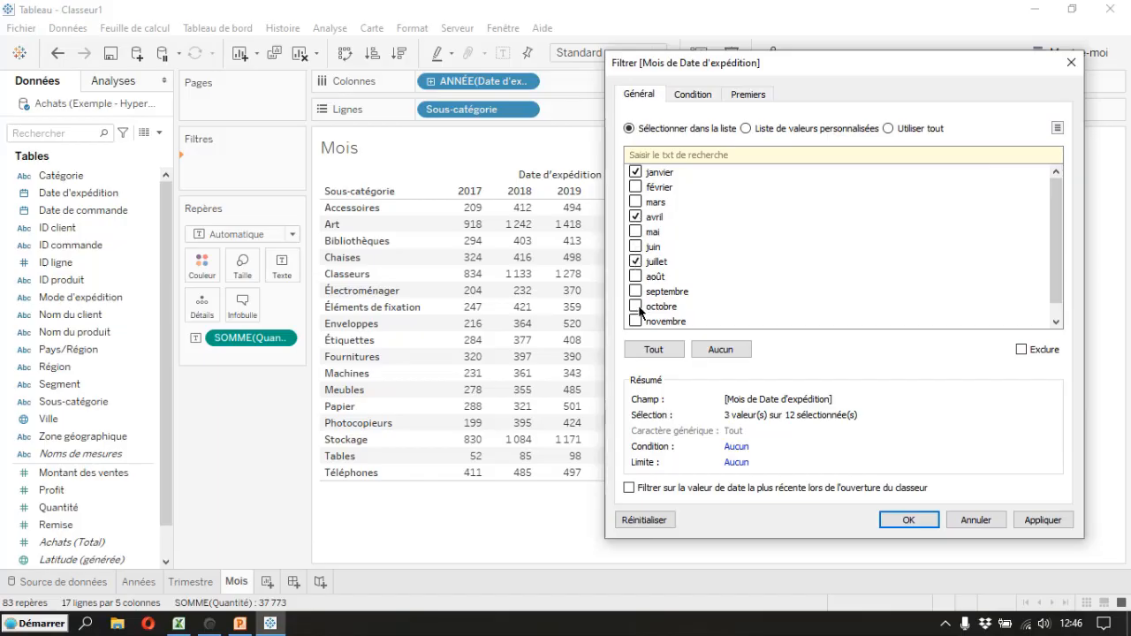
left_click(910, 521)
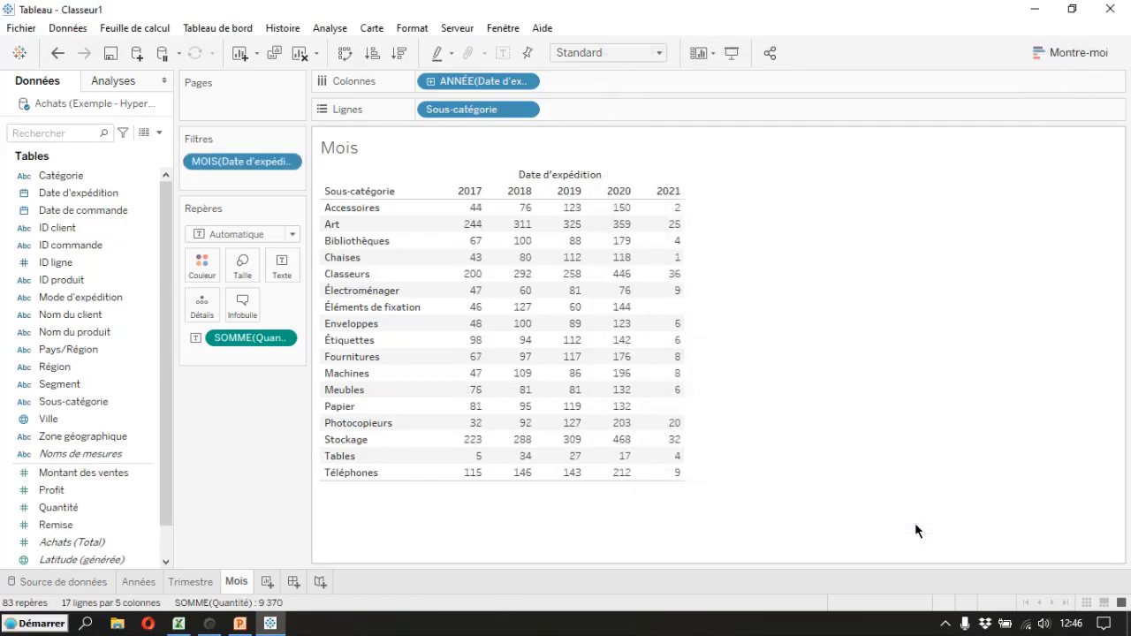
Expand the Date d'expédition year columns to quarters and months
left_click(431, 81)
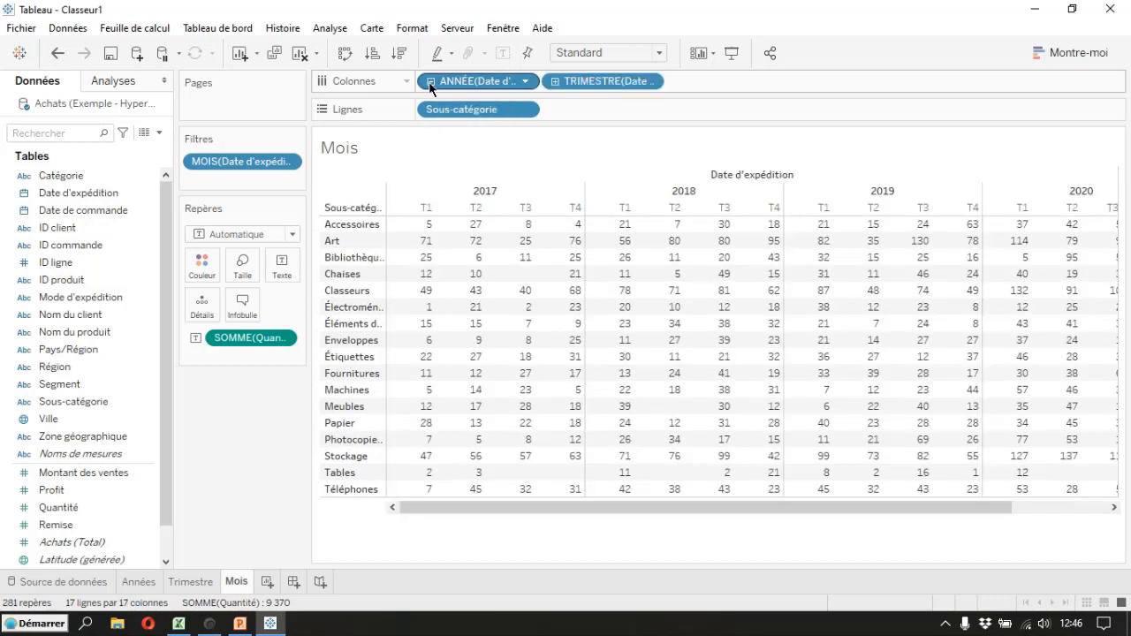
left_click(554, 81)
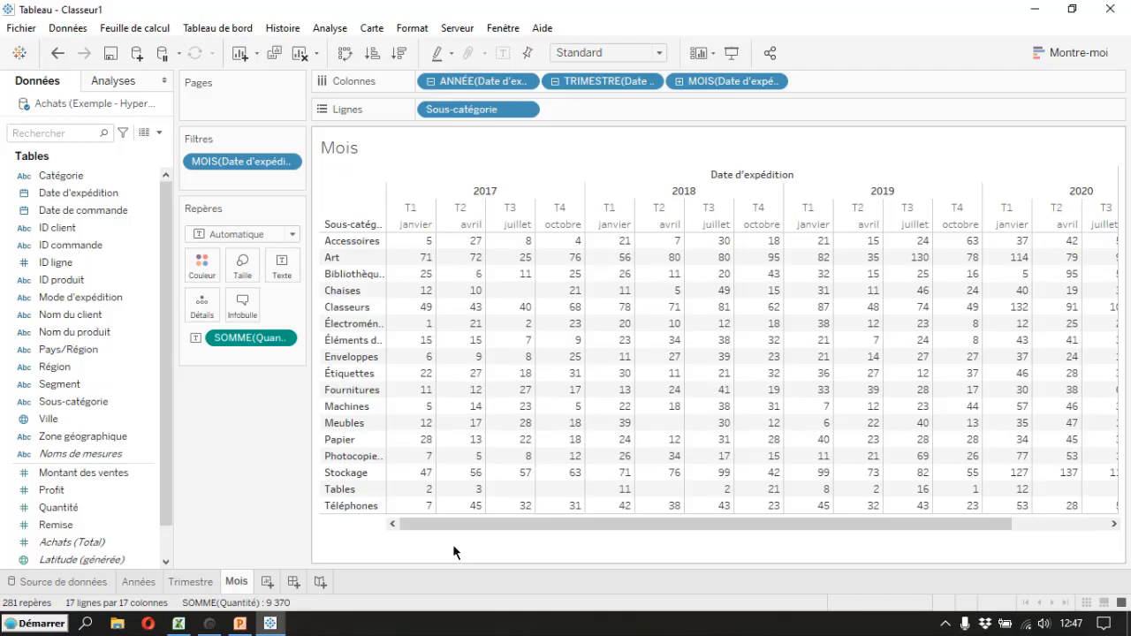
Add a new worksheet and name it Plage de dates
left_click(267, 582)
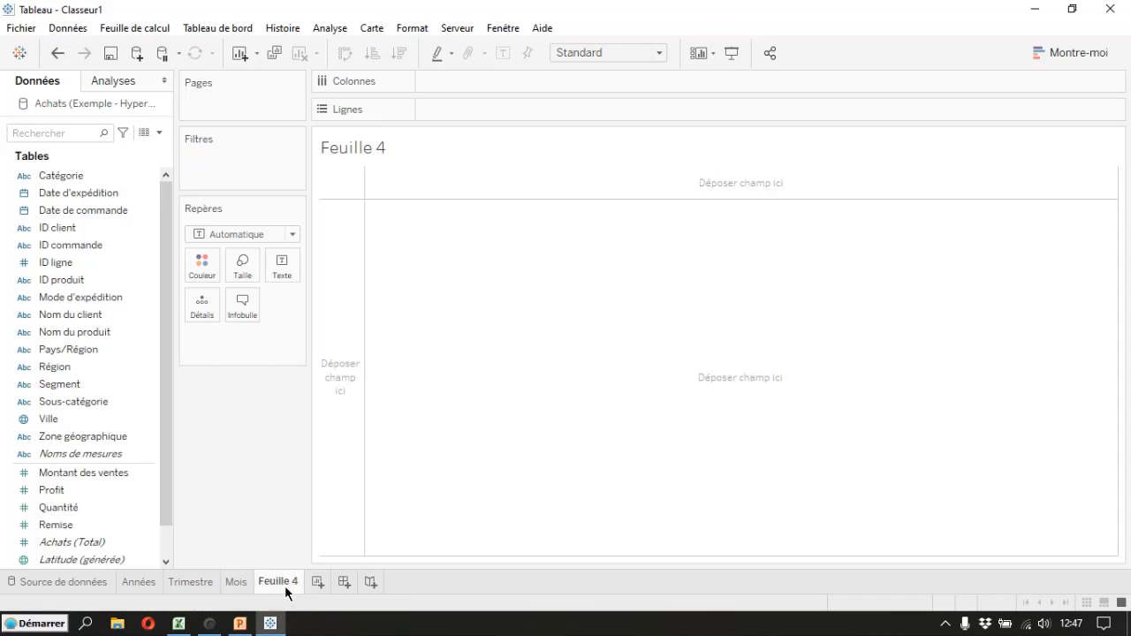
double_click(283, 585)
type("Plage de dates")
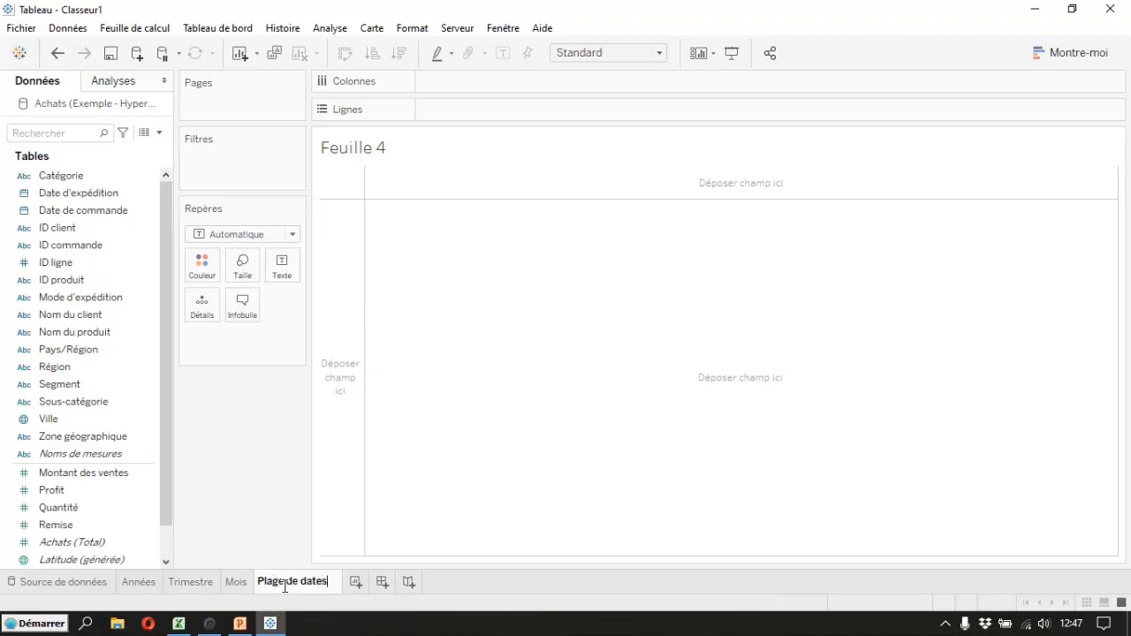
key("Return")
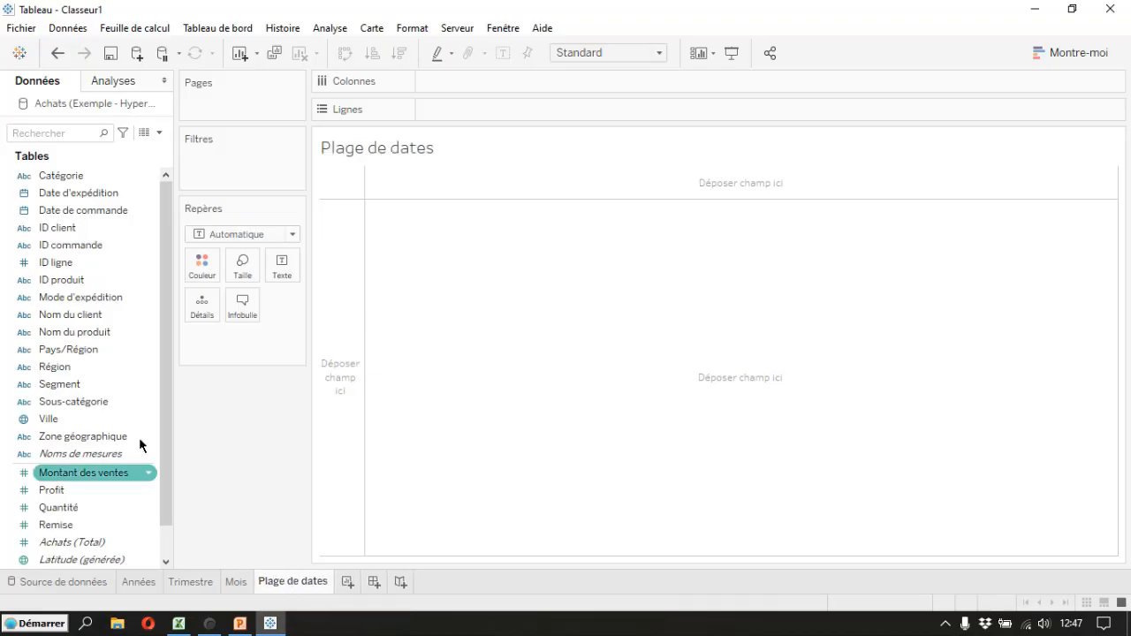
Build a table of Montant des ventes with Date de commande years as columns and Sous-catégorie as rows
left_click_drag(79, 221, 449, 81)
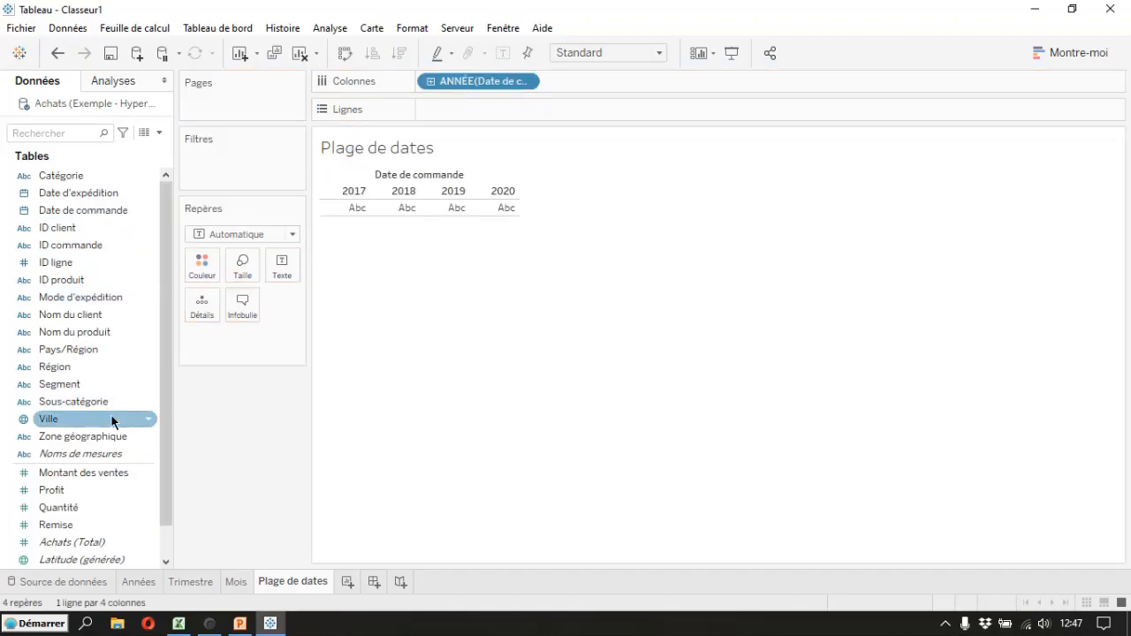
left_click_drag(63, 401, 454, 104)
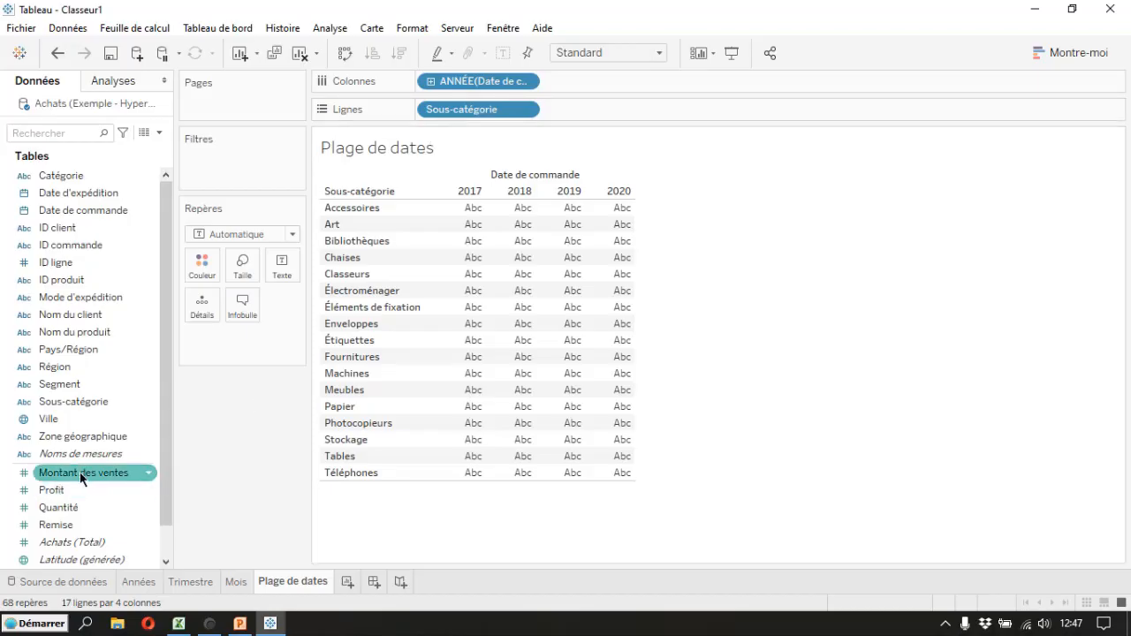
left_click_drag(83, 472, 531, 382)
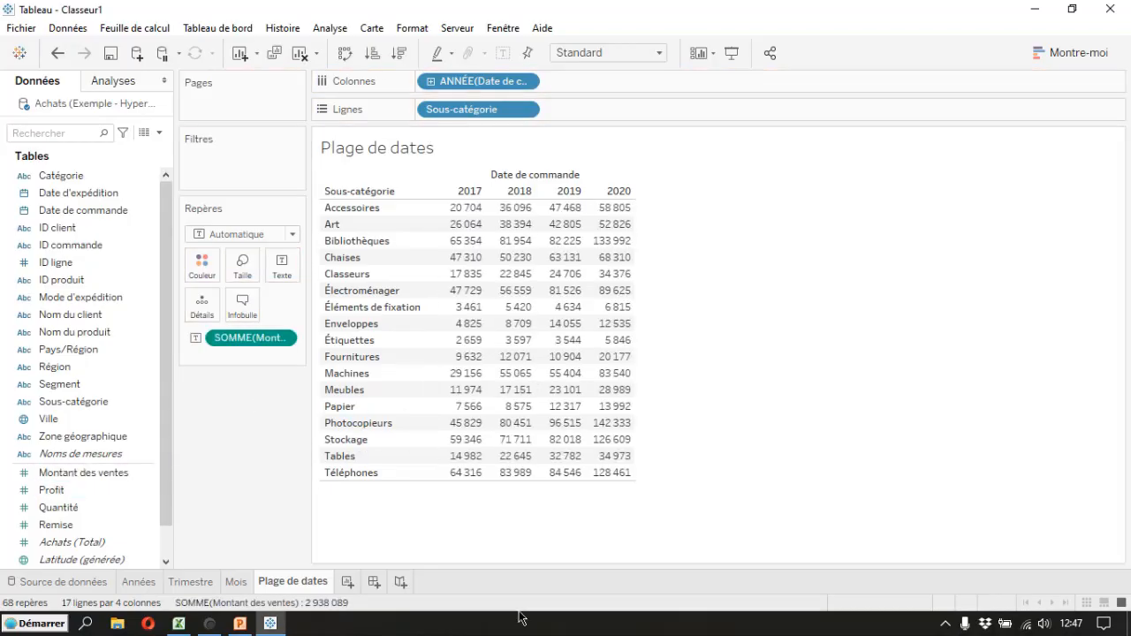
Add a Plage de dates filter on Date de commande to the sales table
left_click(53, 212)
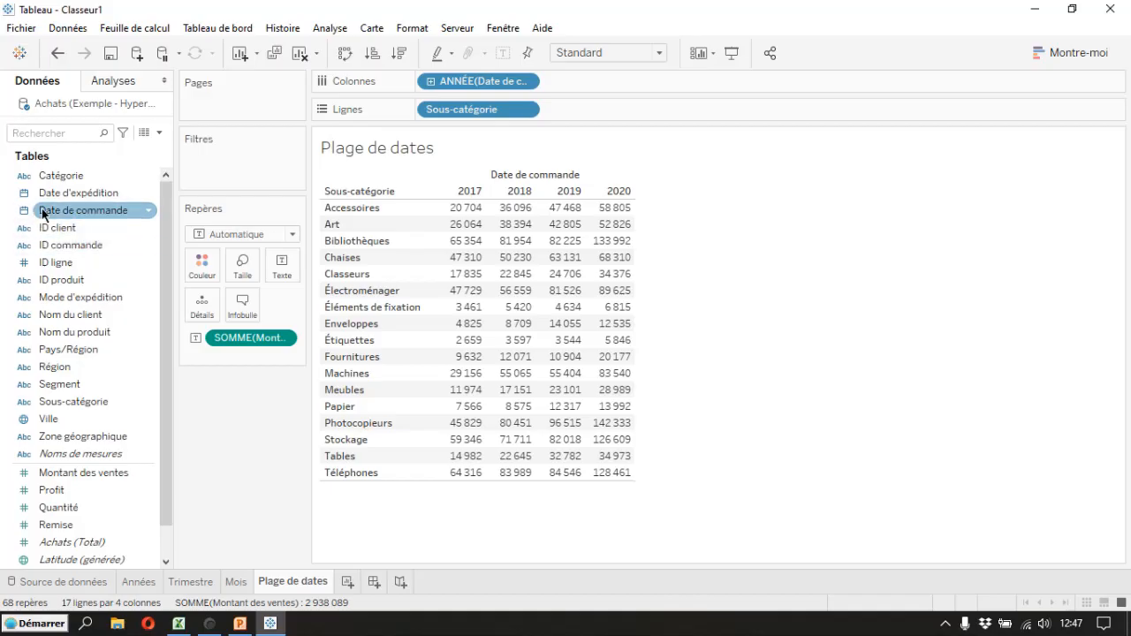
left_click_drag(41, 214, 192, 171)
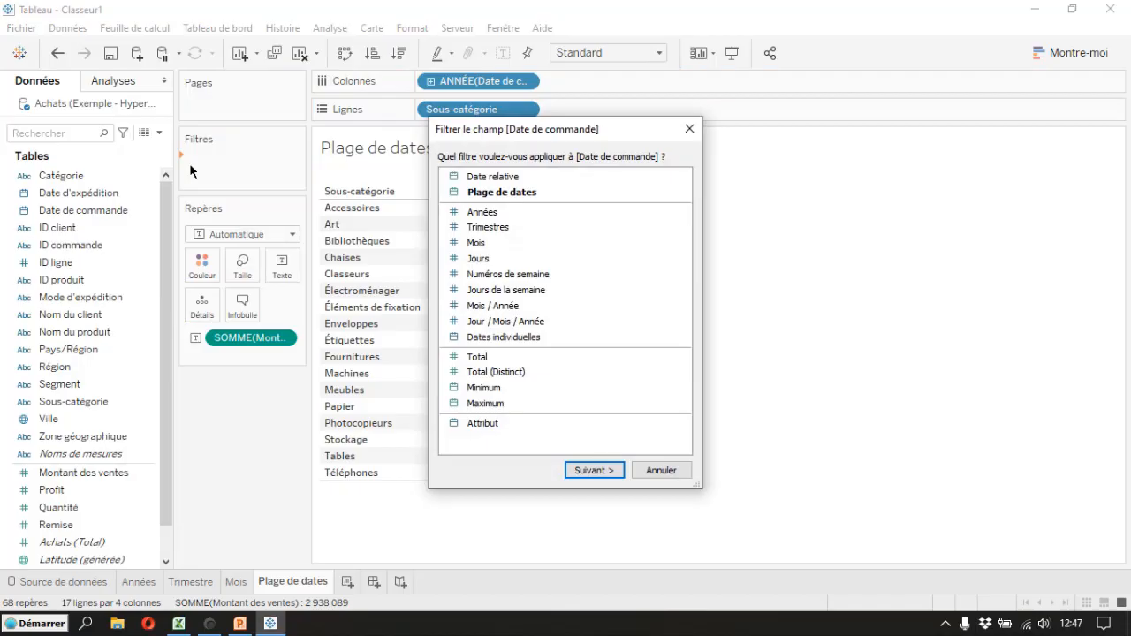
left_click(530, 193)
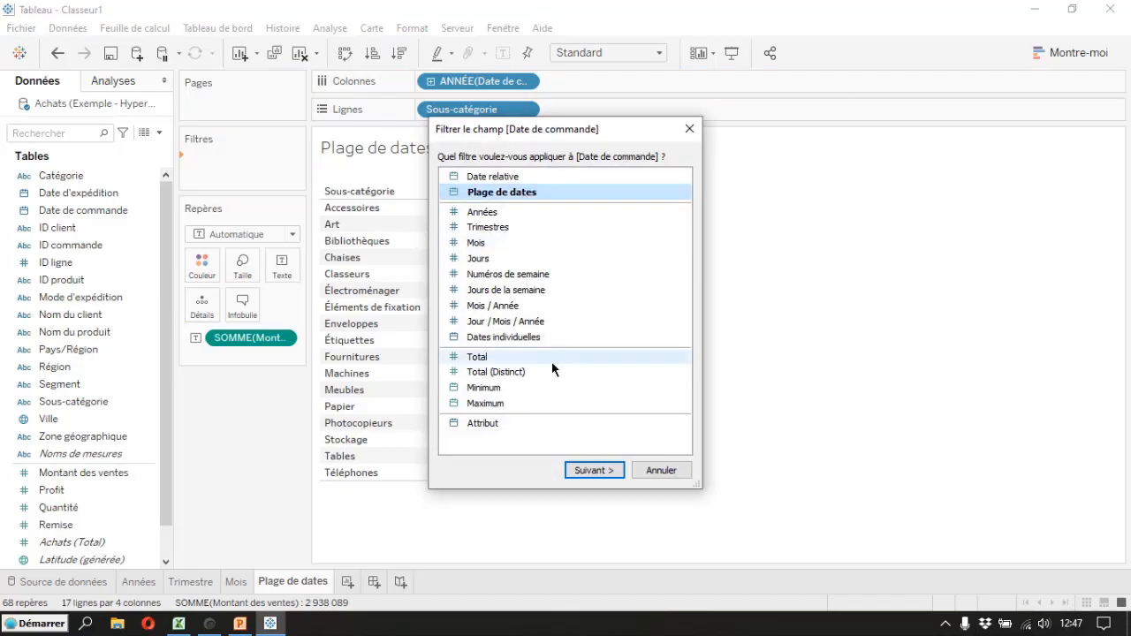
left_click(594, 471)
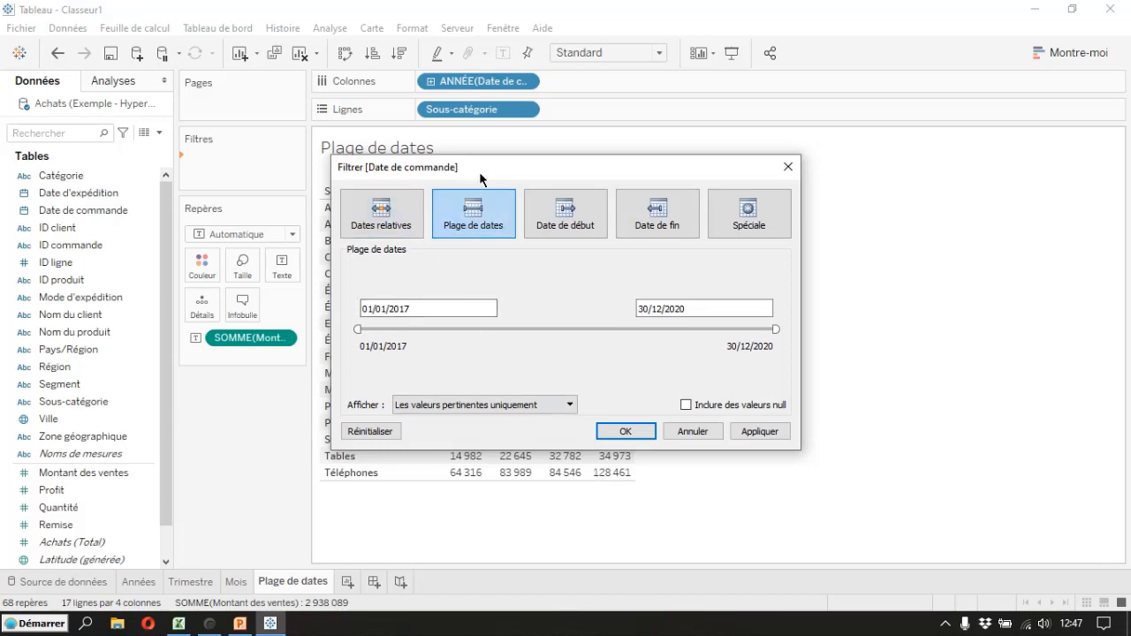
left_click_drag(479, 172, 584, 229)
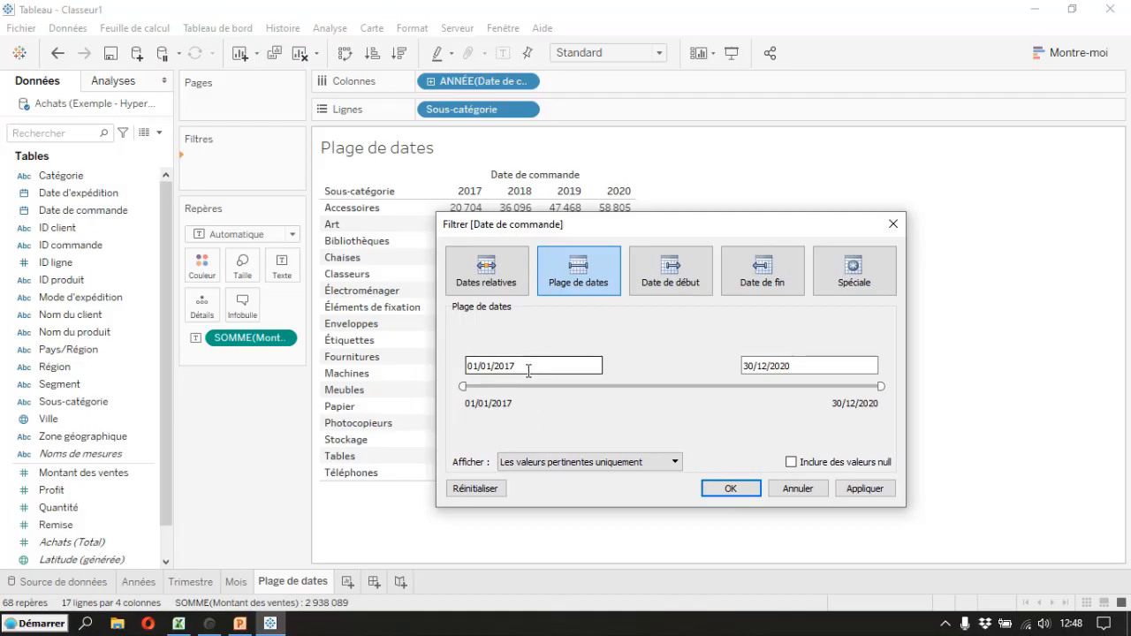
Set the start date of the Date de commande filter range to 01/05/2017
left_click(491, 365)
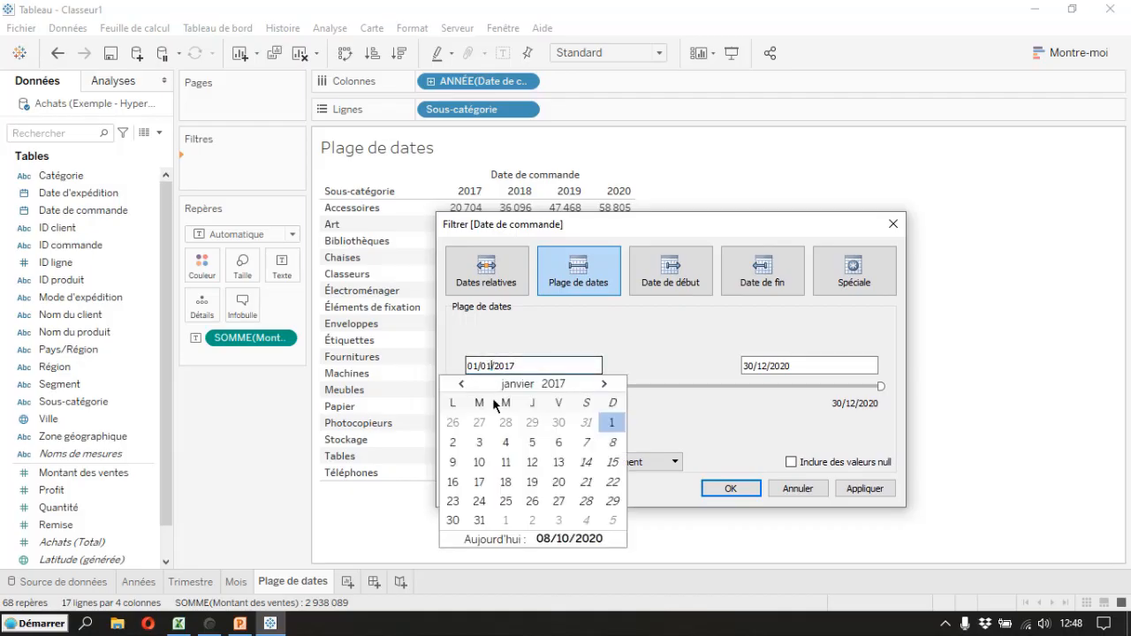
left_click(604, 385)
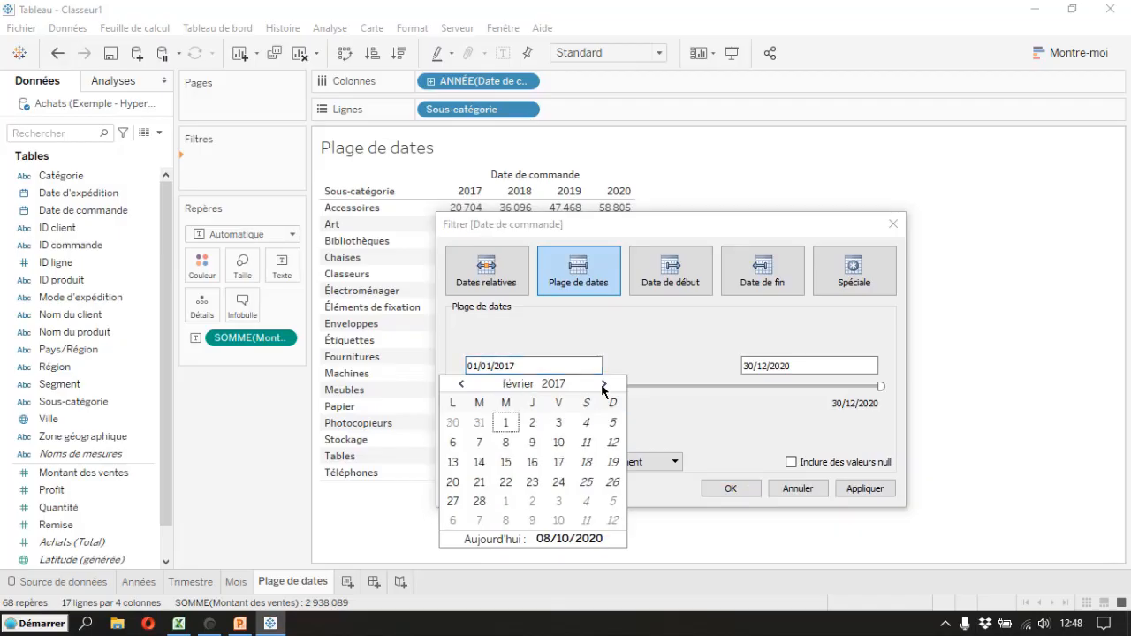
left_click(604, 386)
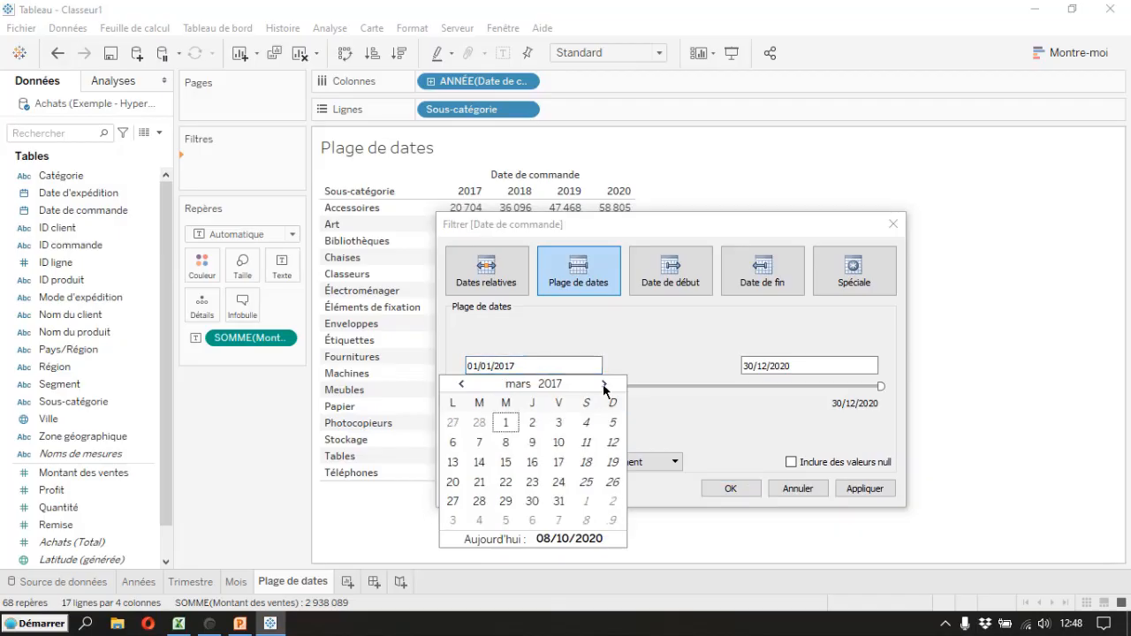
left_click(604, 385)
left_click(605, 385)
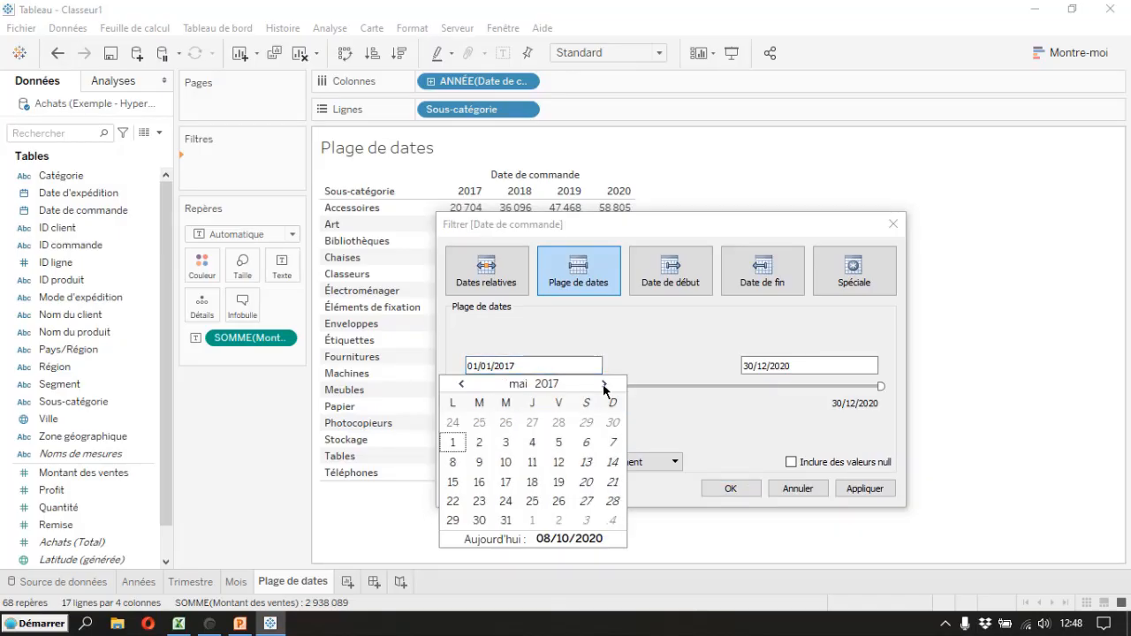
left_click(460, 448)
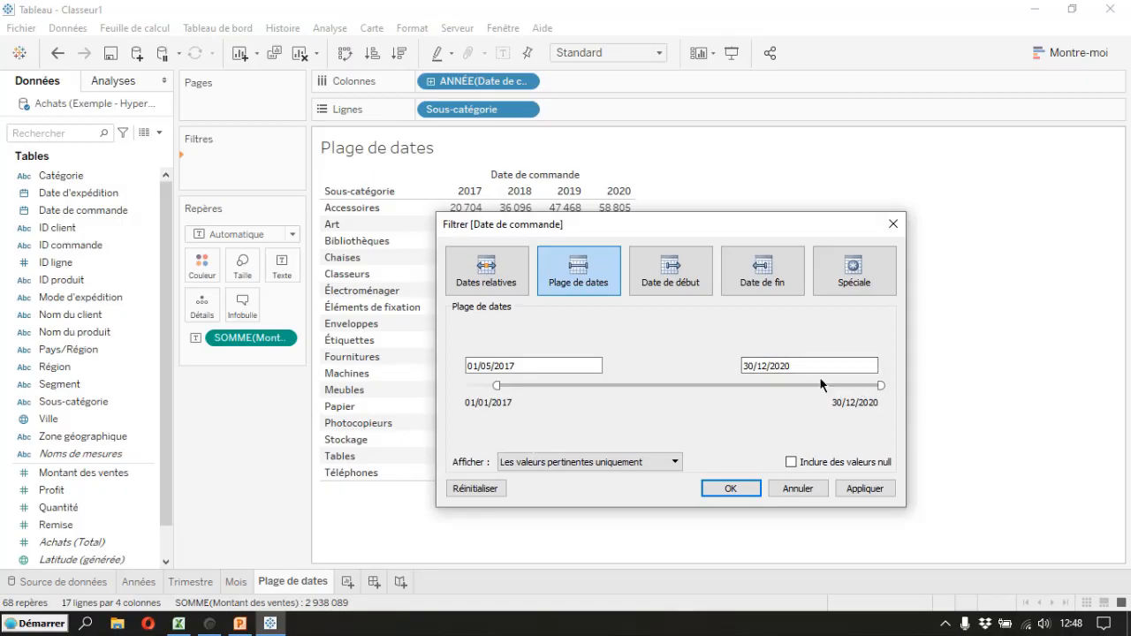
Set the end date of the Date de commande filter range to 30/12/2018 and apply the filter
left_click(799, 364)
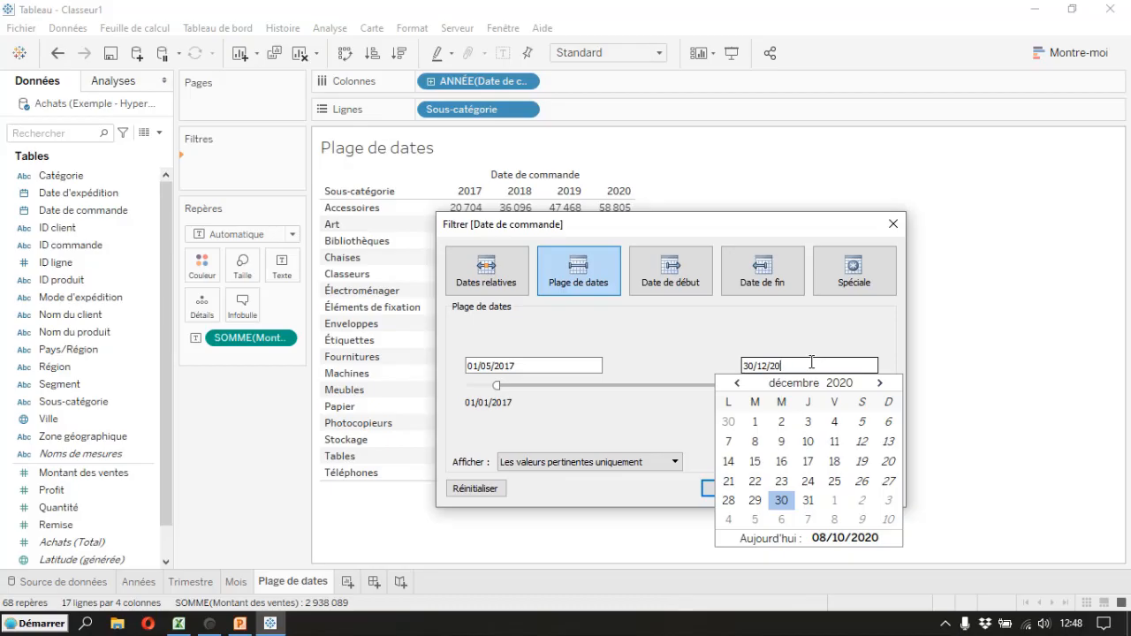
type("8")
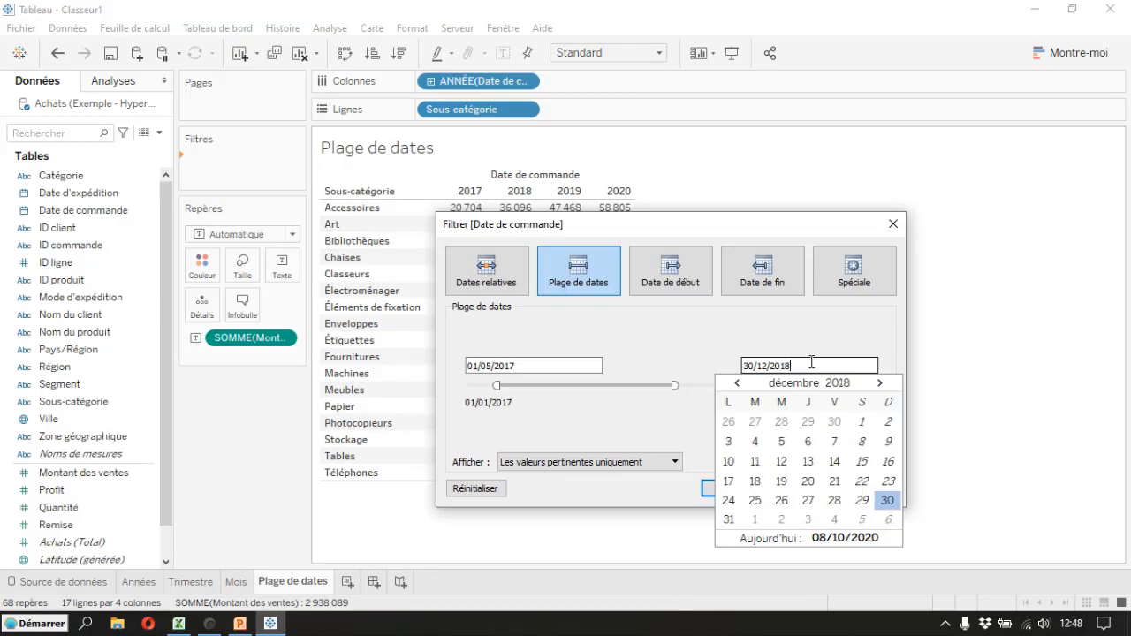
left_click(894, 503)
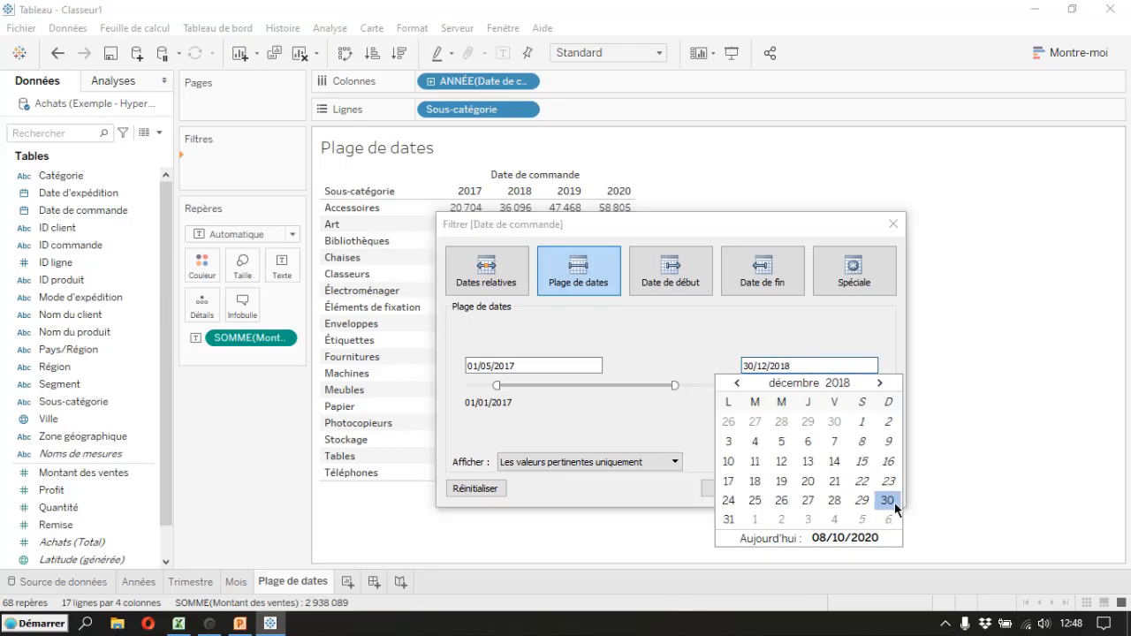
left_click(668, 500)
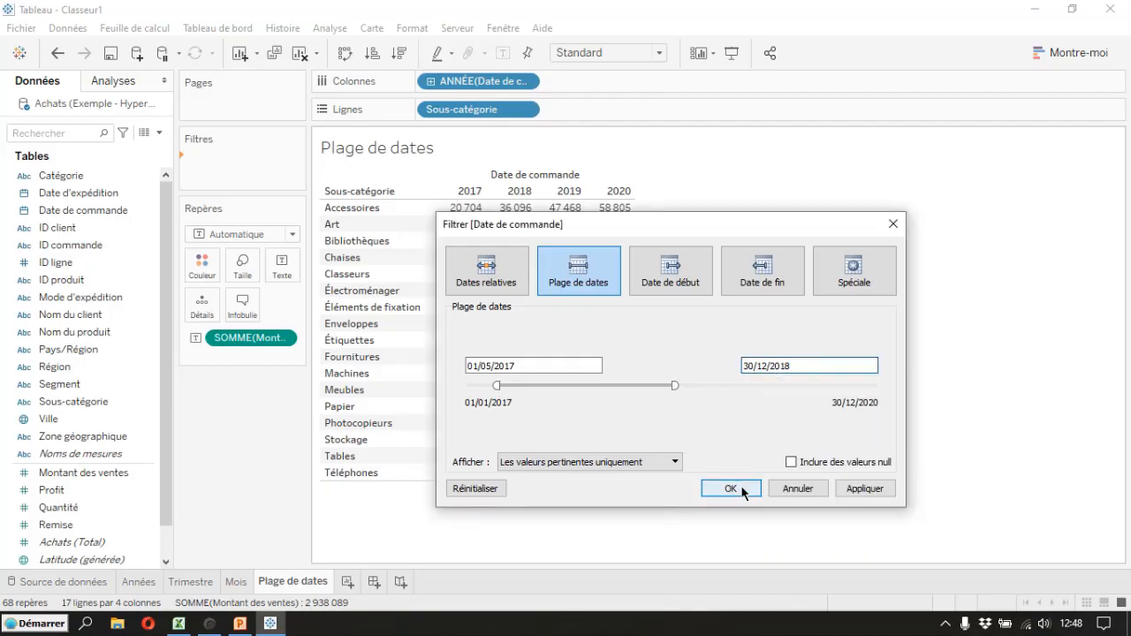
left_click(864, 489)
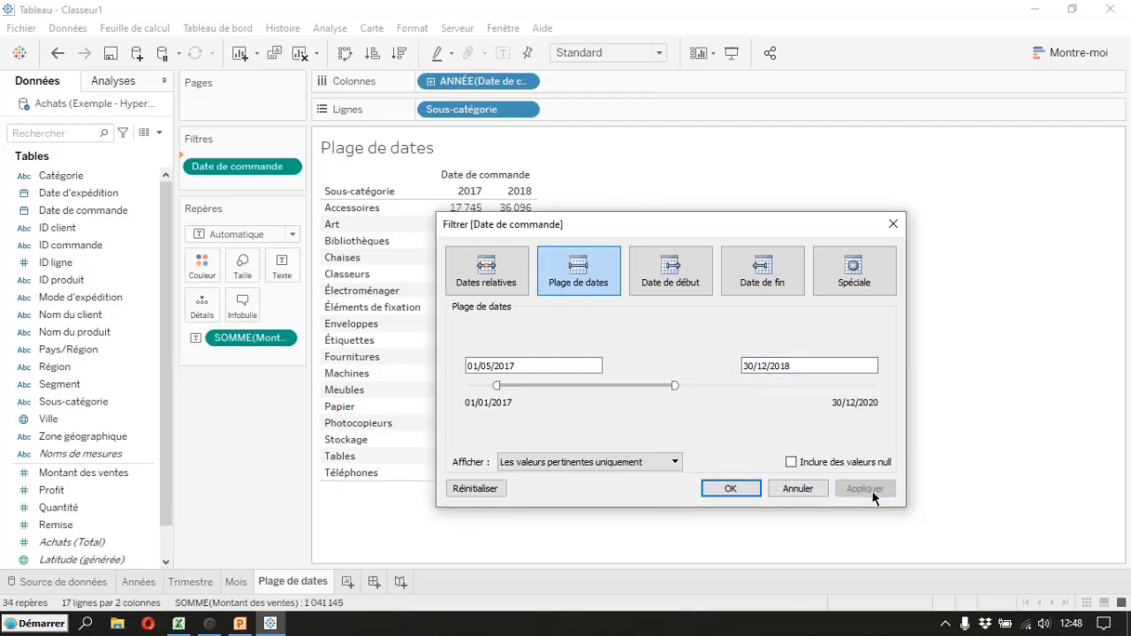
left_click_drag(642, 225, 771, 168)
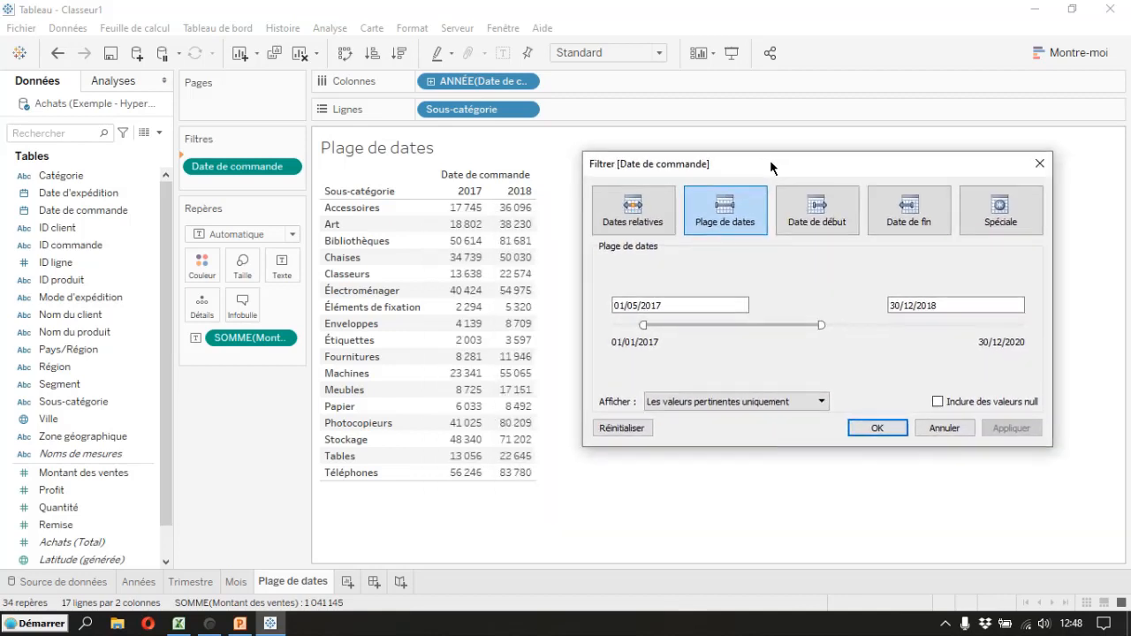
left_click(879, 431)
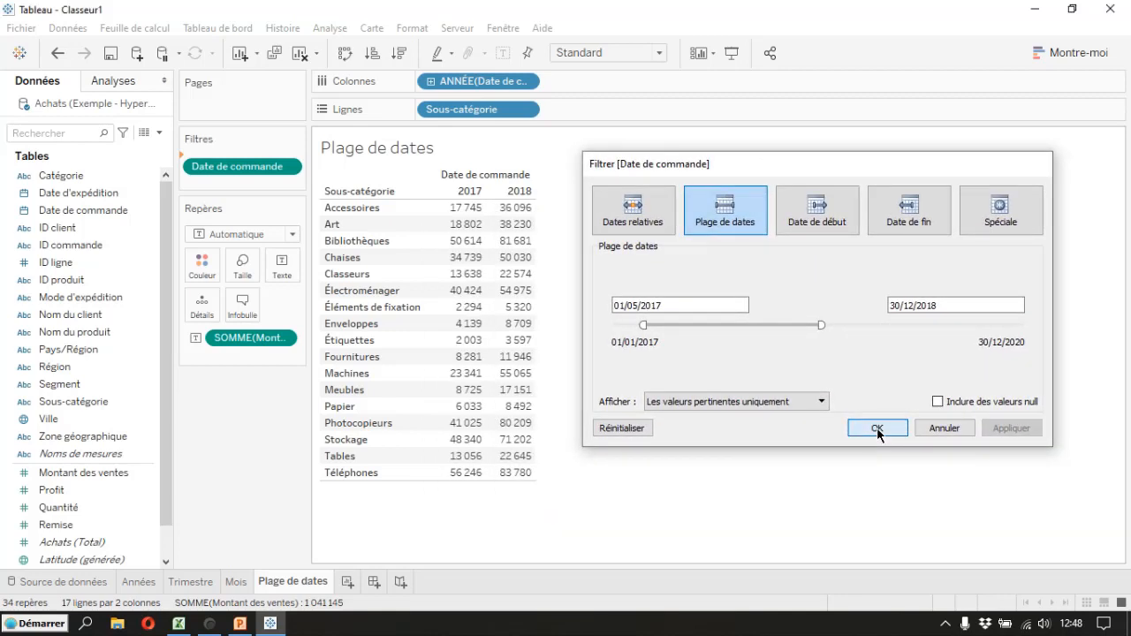
Expand the Date de commande year columns to quarters and months and review the filtered months
left_click(431, 82)
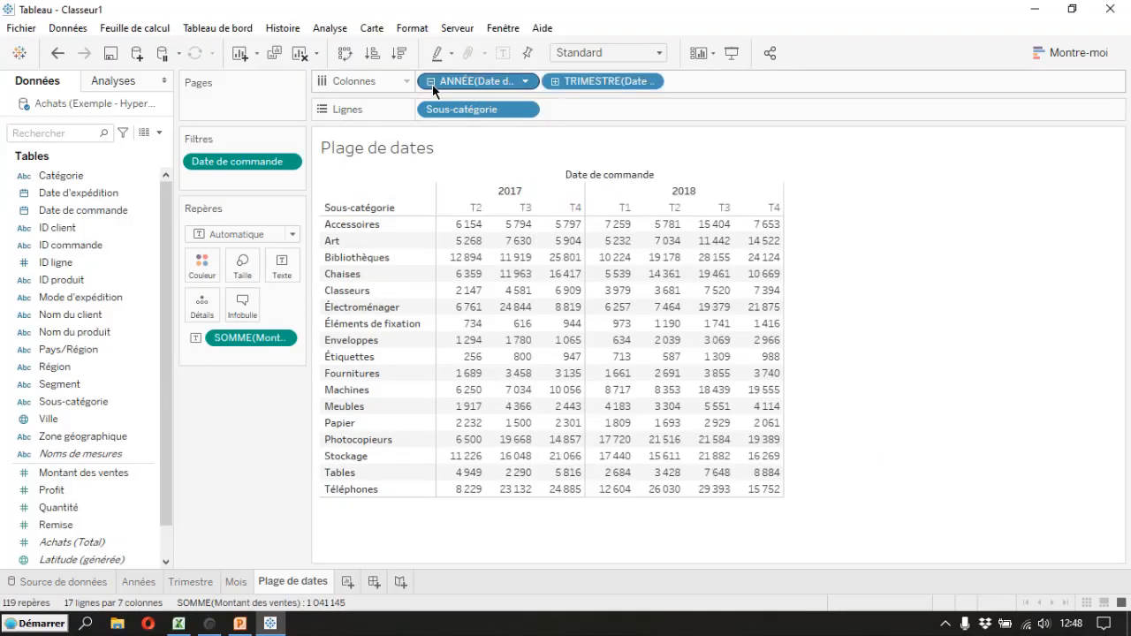
left_click(555, 81)
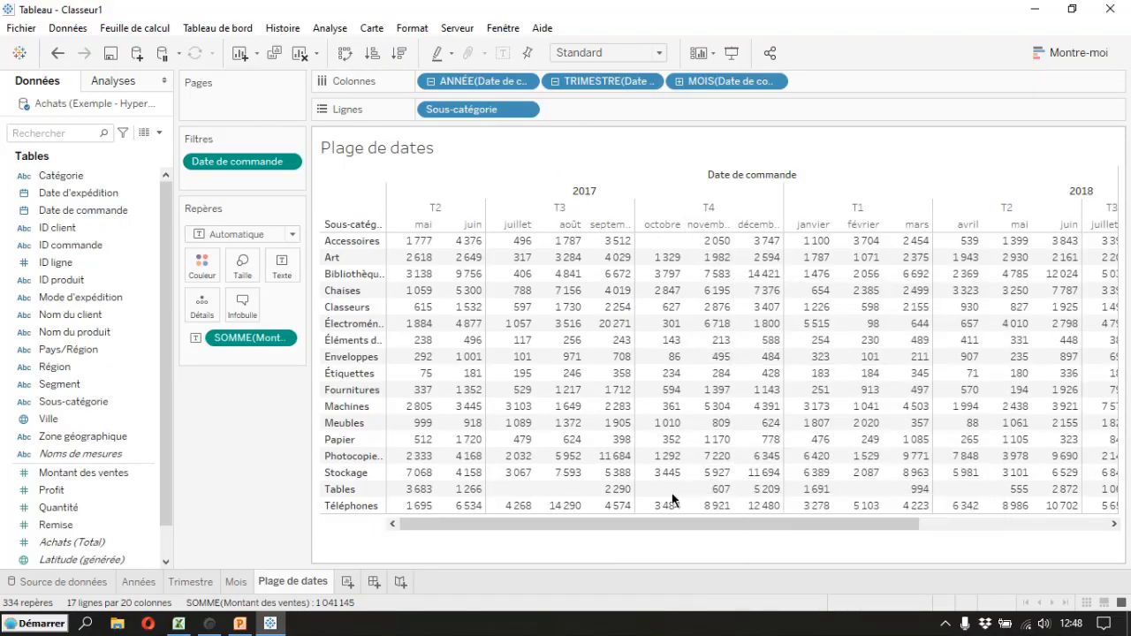
left_click_drag(556, 524, 454, 532)
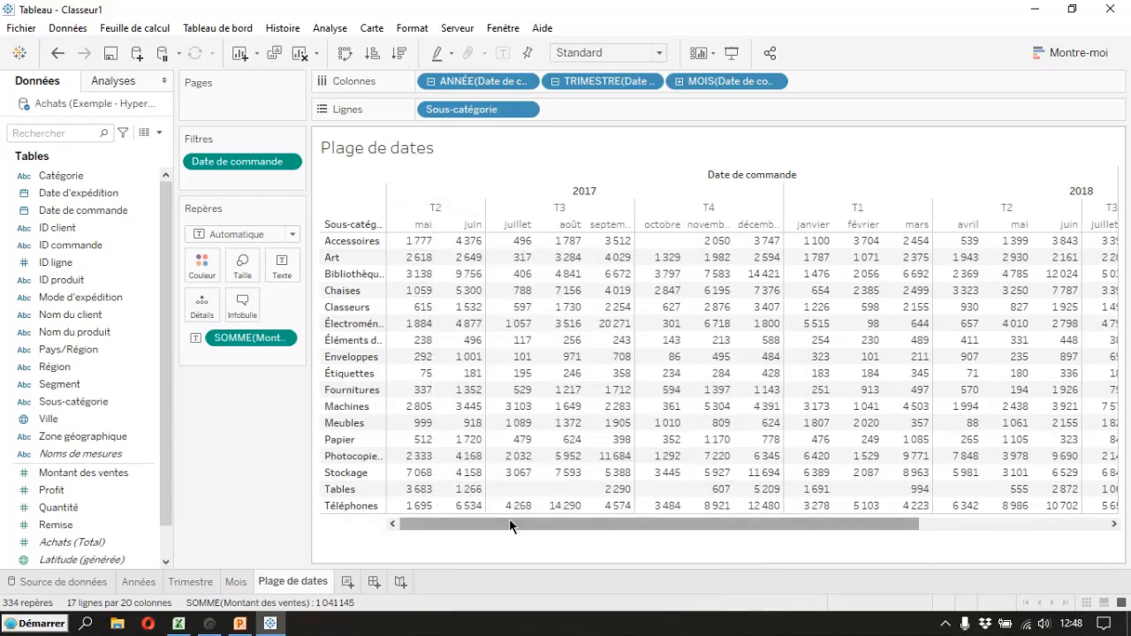
left_click_drag(509, 527, 764, 523)
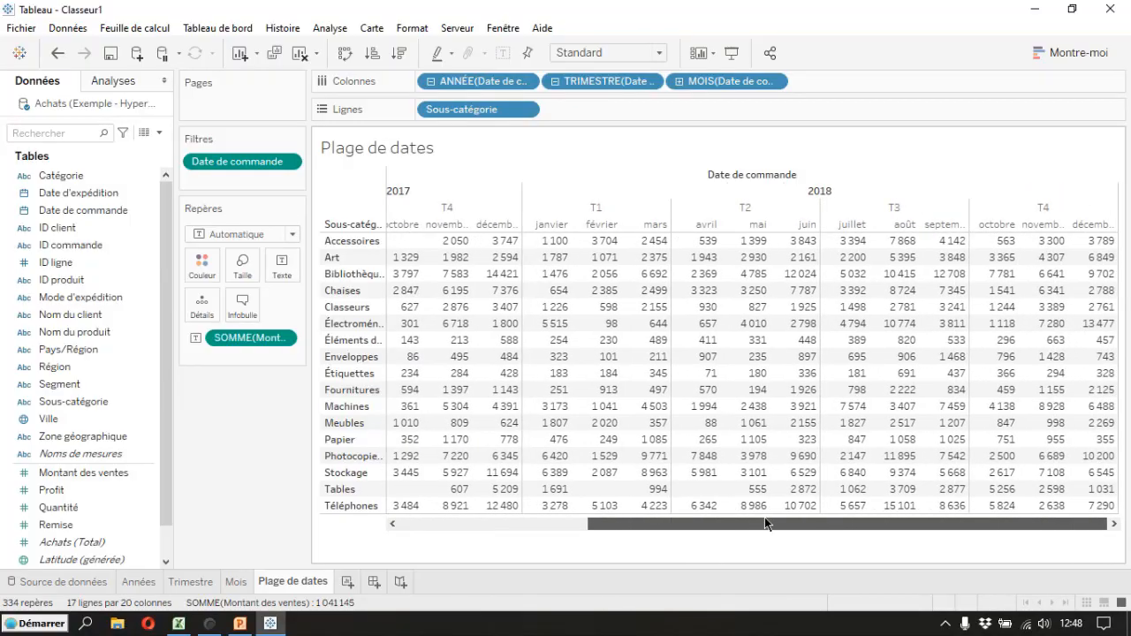
Edit the existing Date de commande filter and set its start date to 01/04/2017
left_click(289, 162)
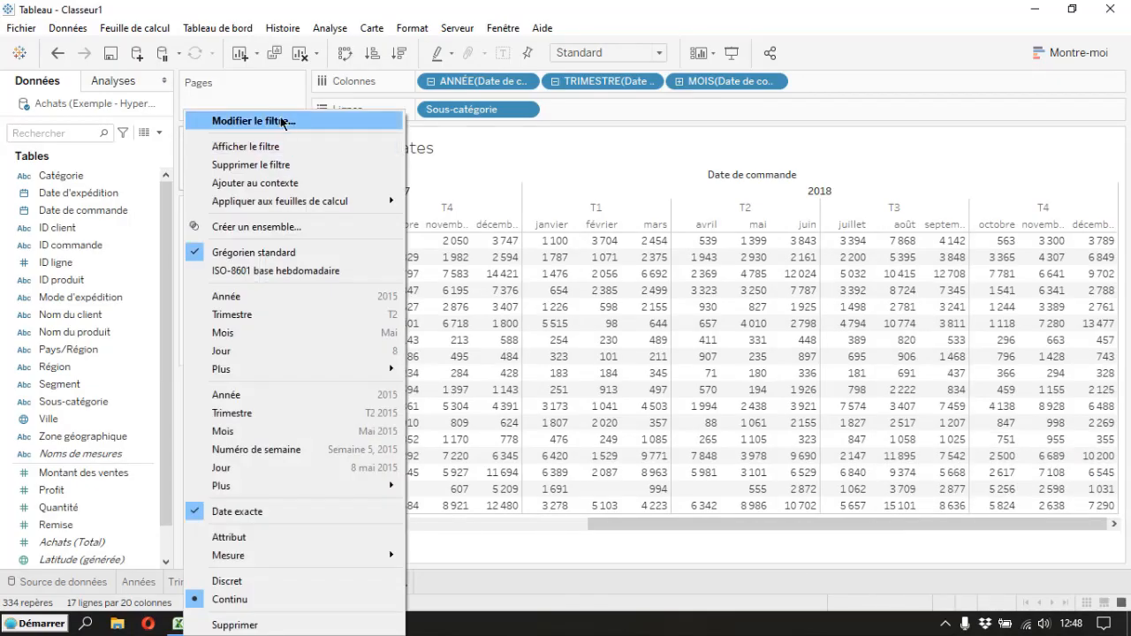
left_click(281, 118)
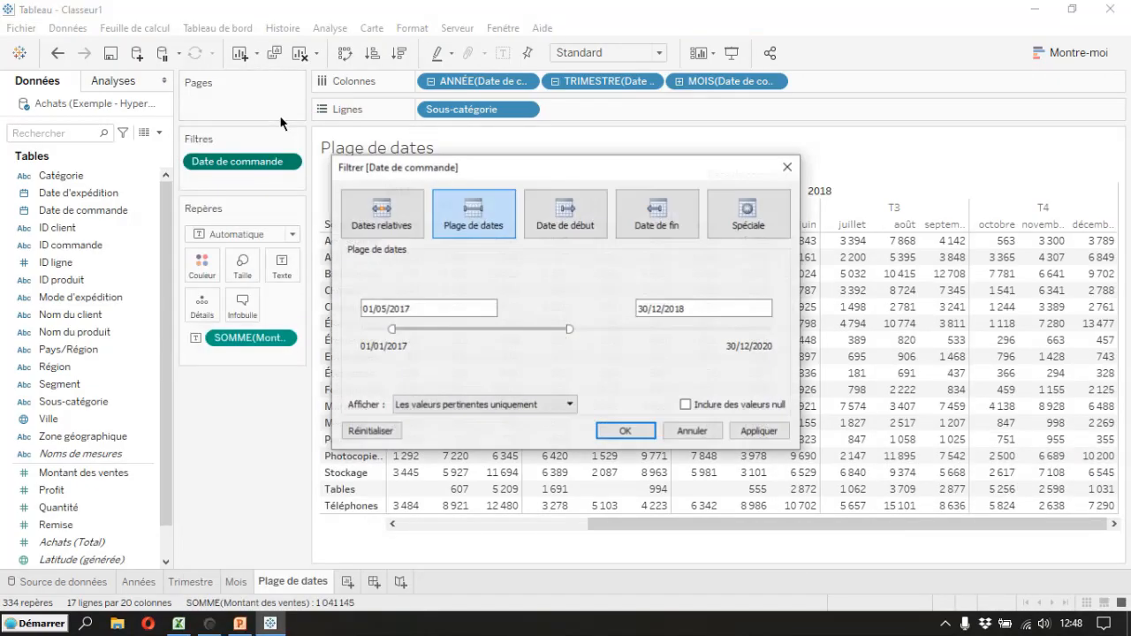
left_click(424, 311)
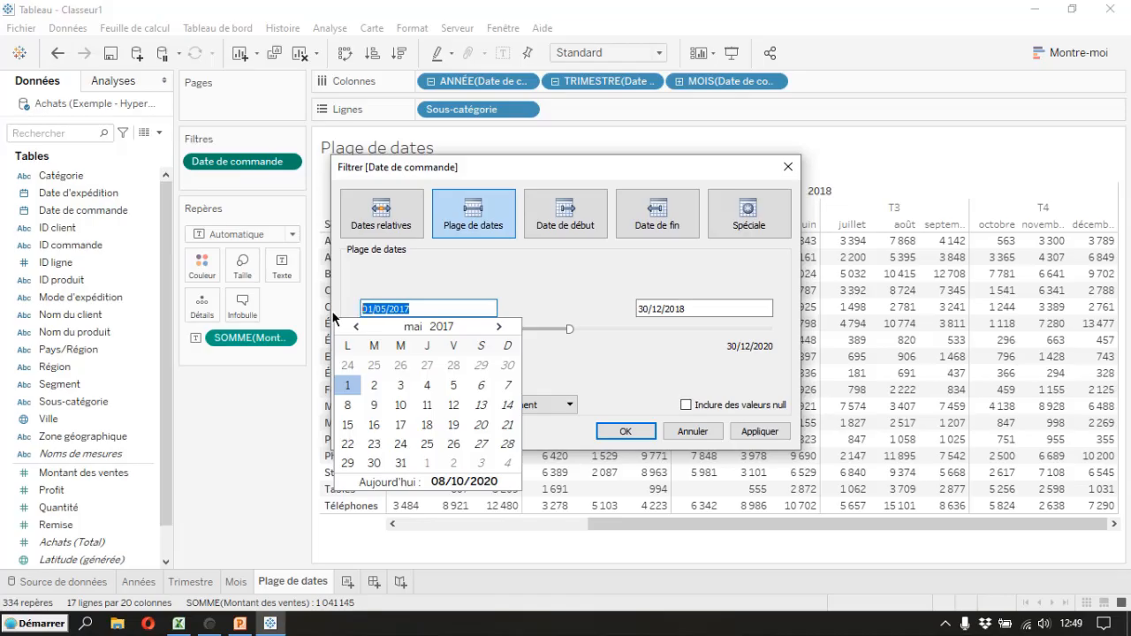
type("0104")
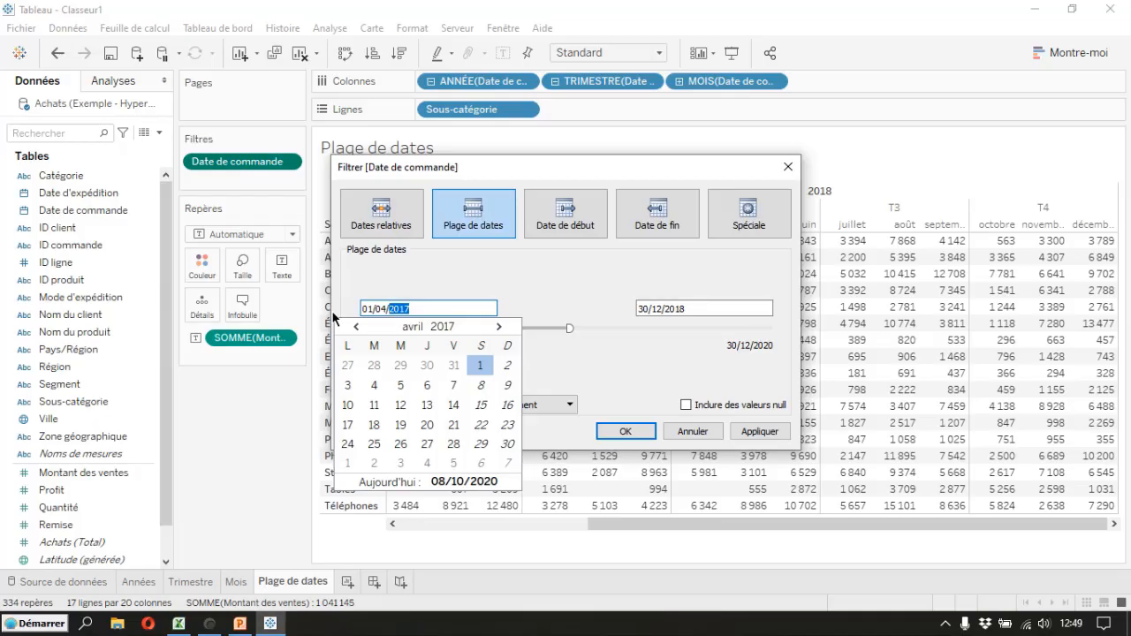
left_click(505, 290)
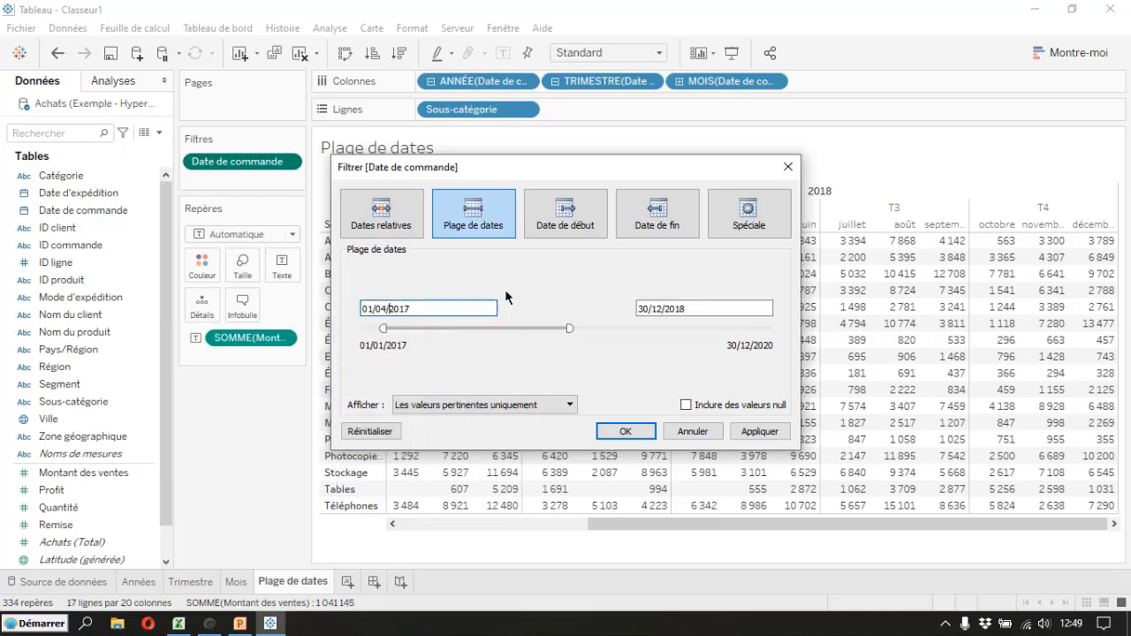
left_click(698, 307)
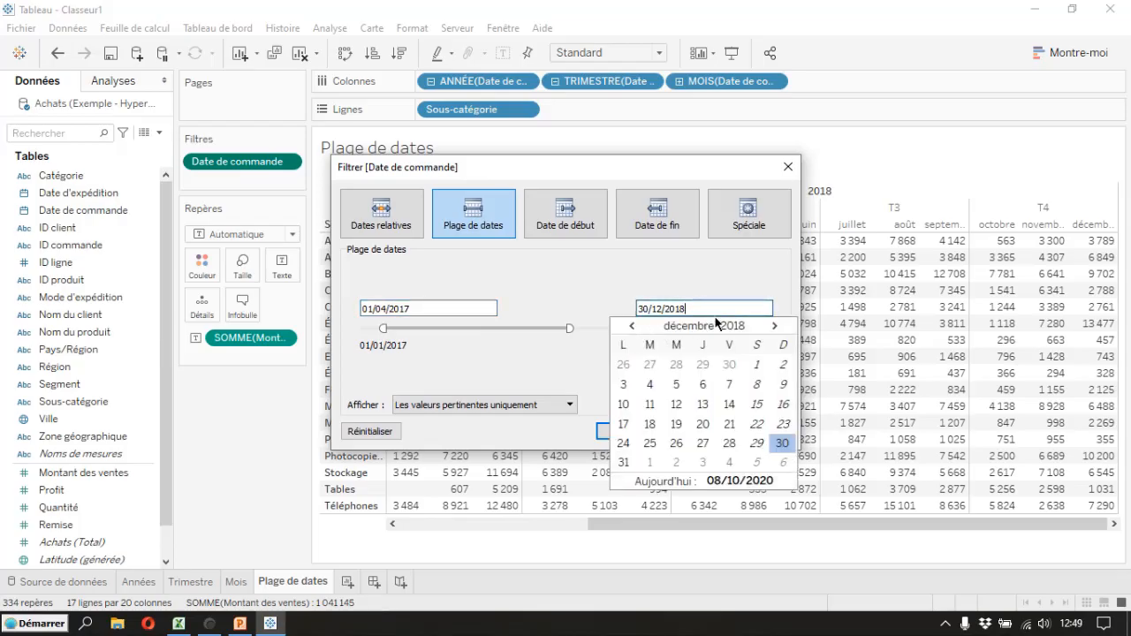
key("BackSpace")
key("BackSpace")
key("BackSpace")
key("BackSpace")
left_click(631, 326)
left_click(631, 326)
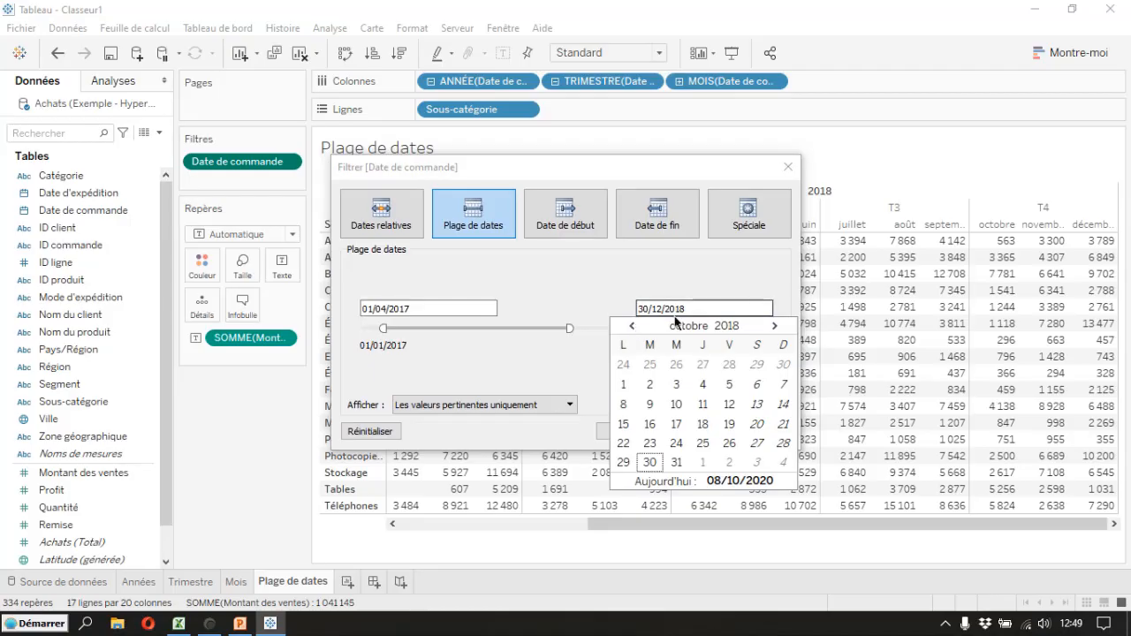
left_click(631, 326)
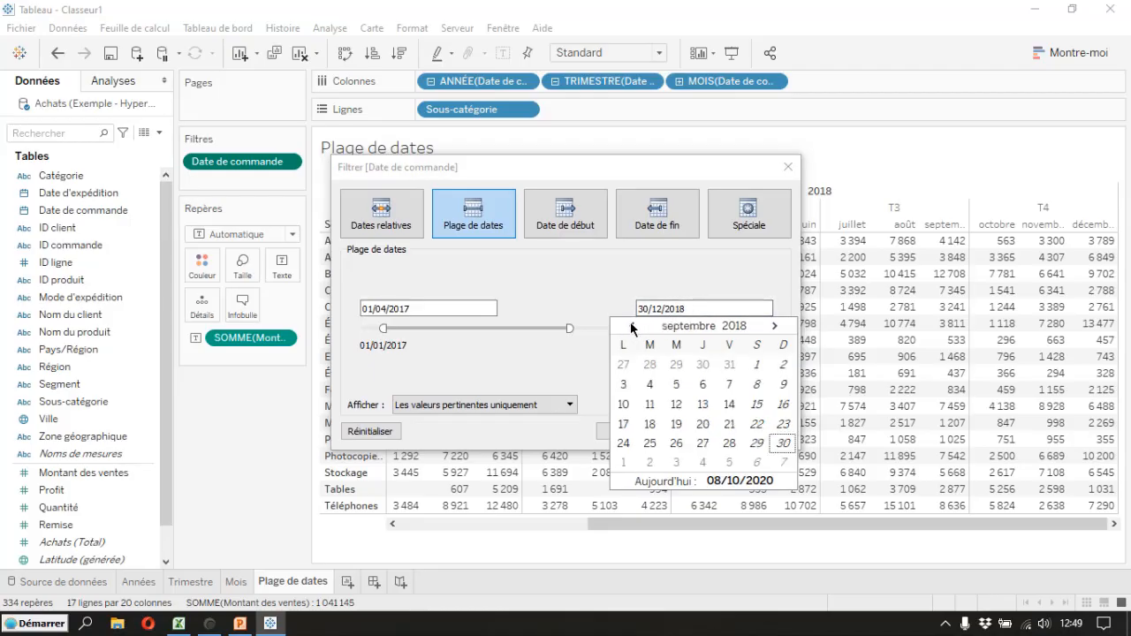
left_click(632, 326)
Set the end date of the Date de commande filter to 30/05/2017 and apply the filter
left_click(701, 308)
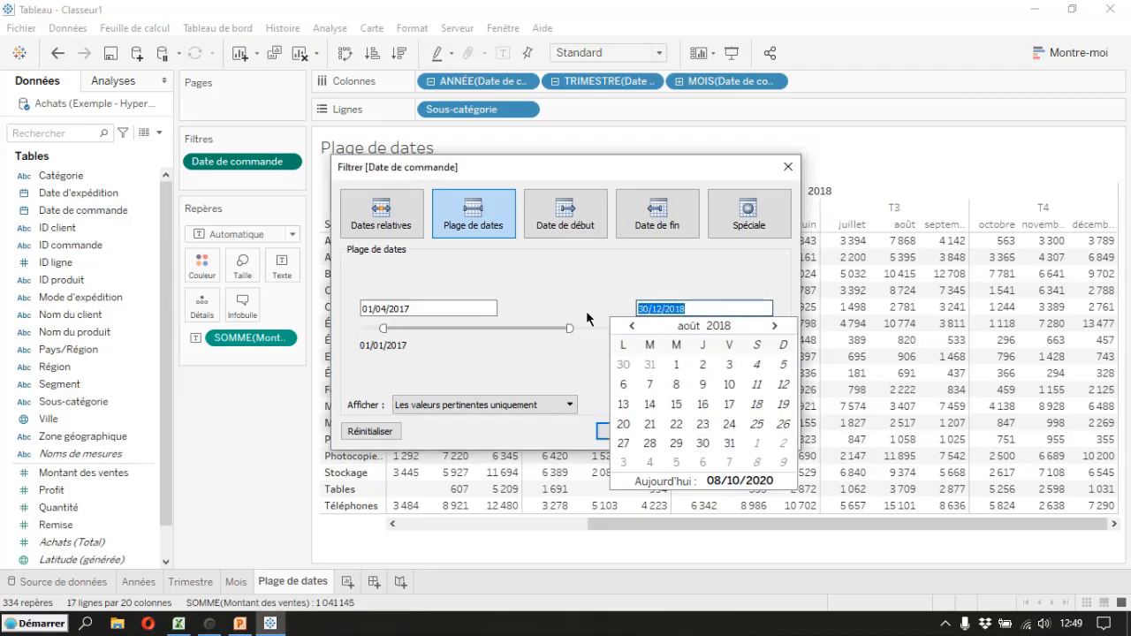
type("30/05/2017")
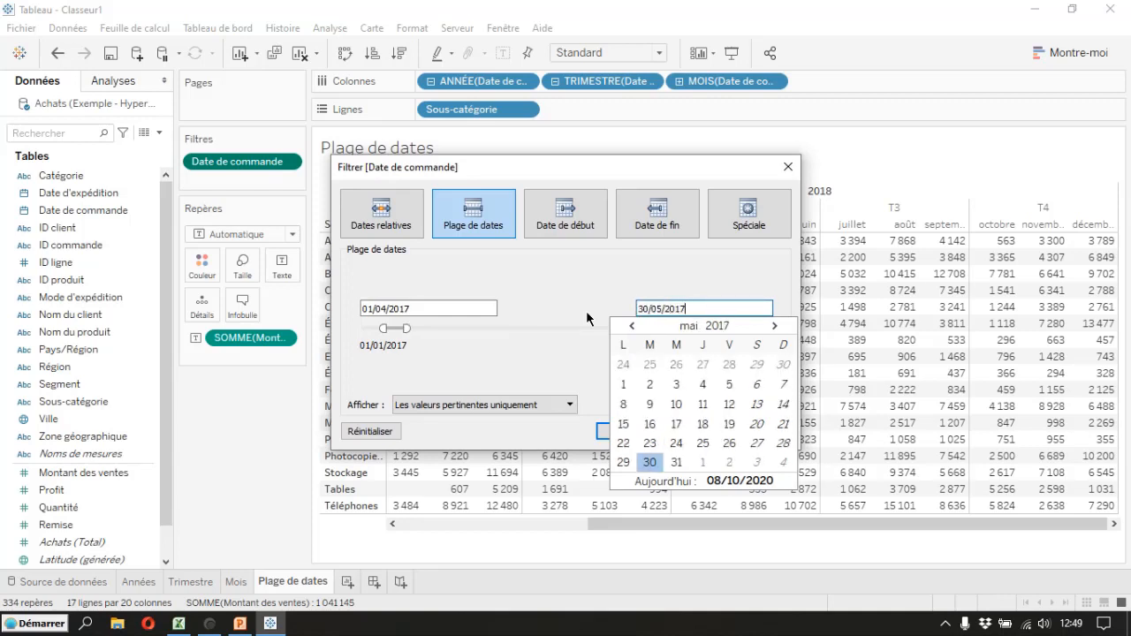
left_click(608, 277)
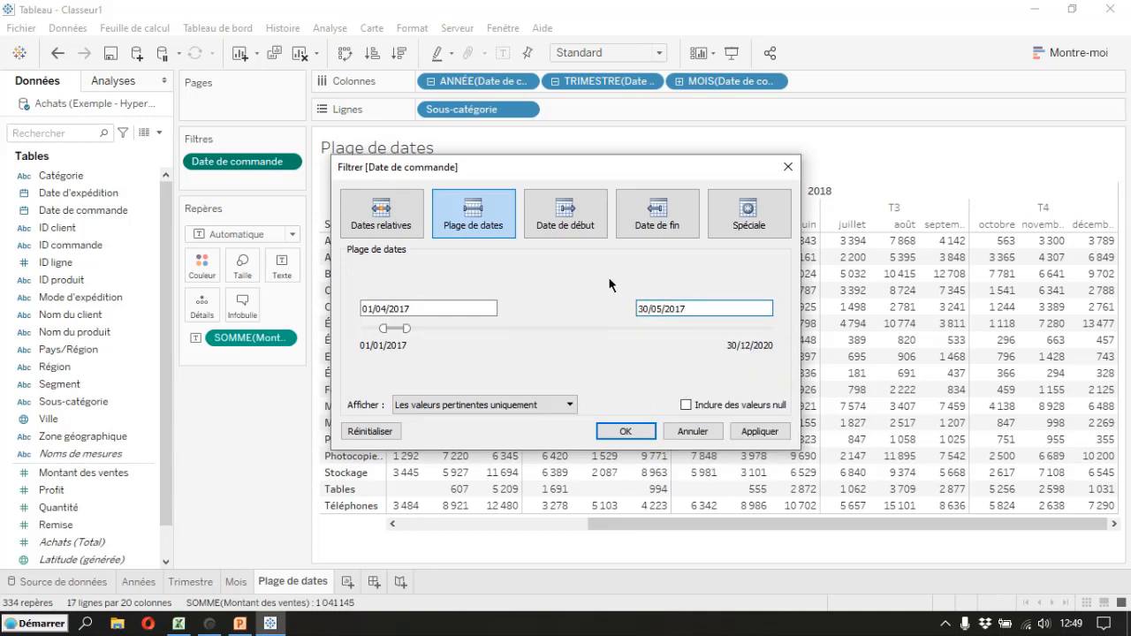
left_click(624, 431)
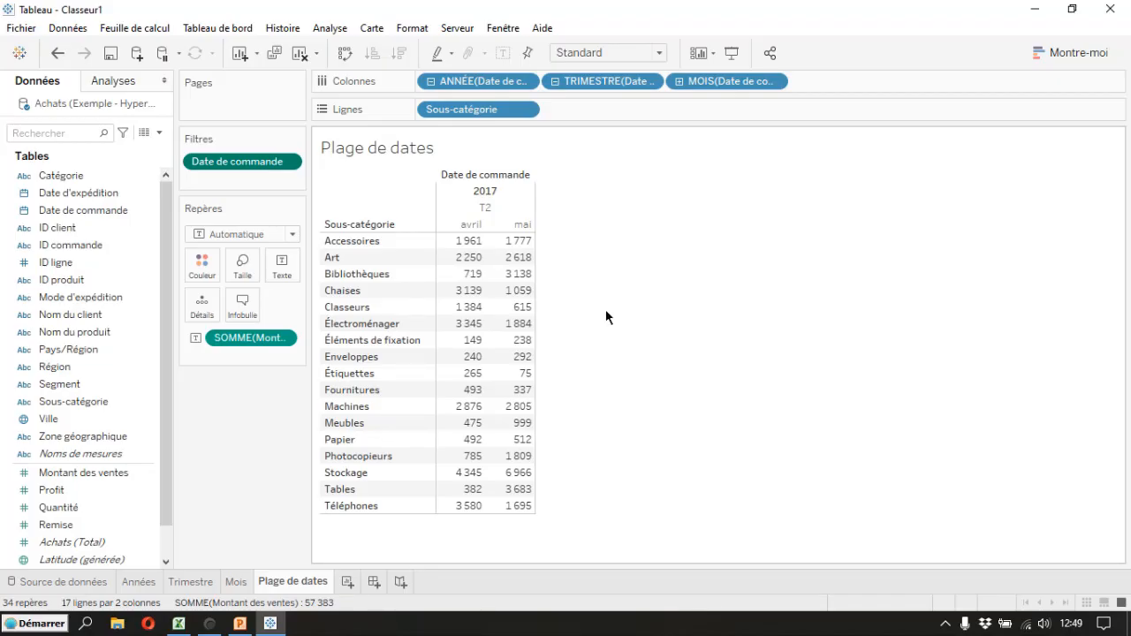
Add a new worksheet after Plage de dates and name it "Dates relatives"
left_click(347, 583)
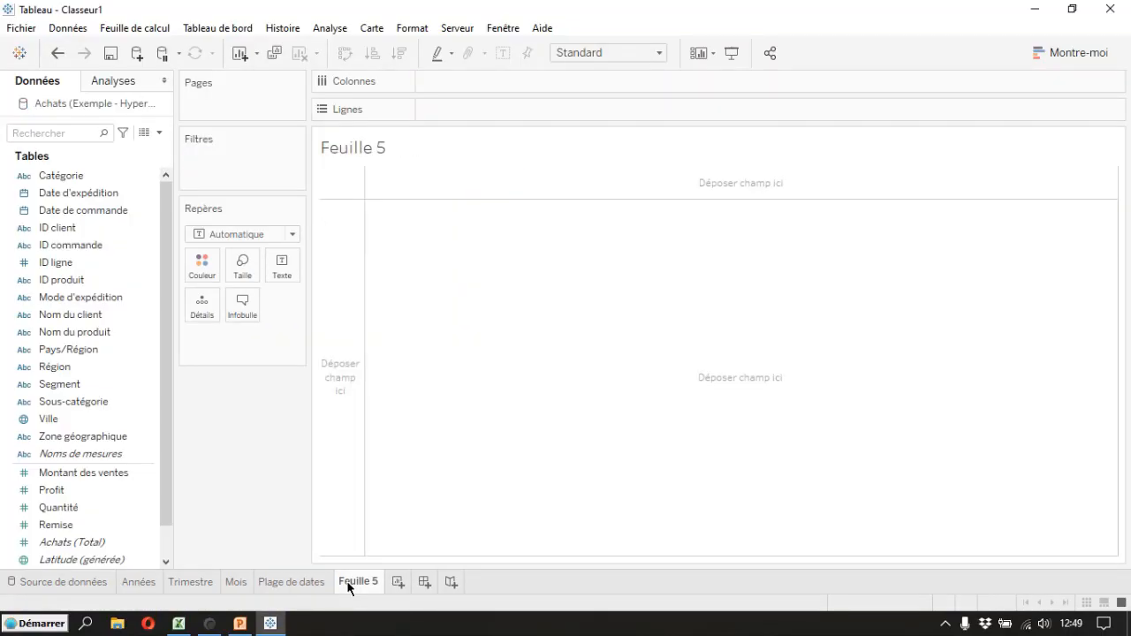
right_click(349, 586)
left_click(425, 382)
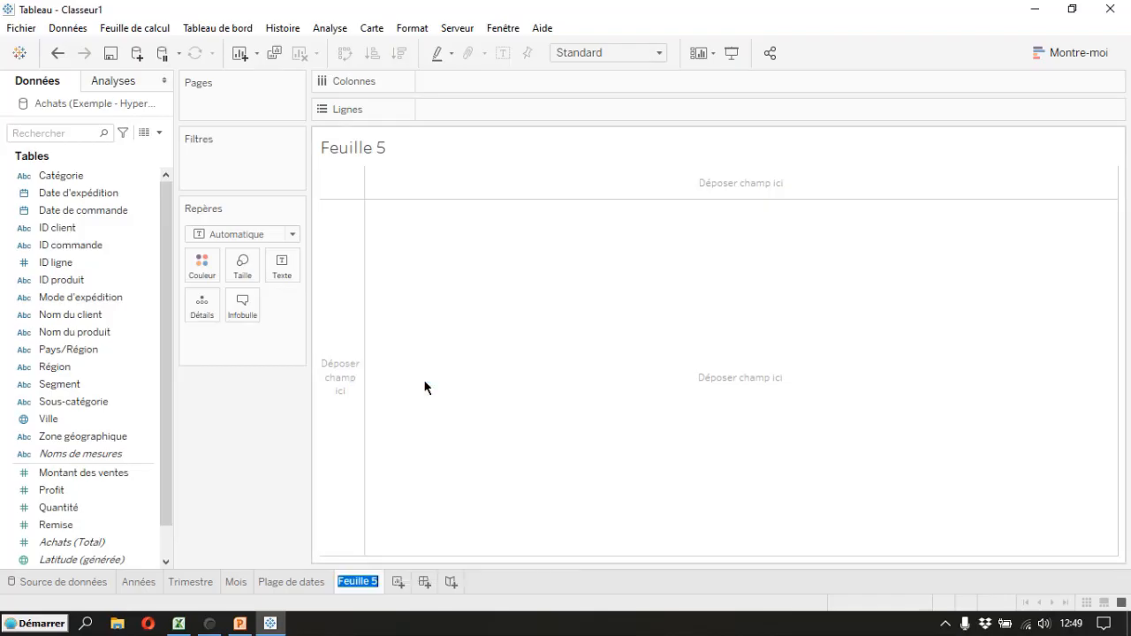
type("Dates relatives")
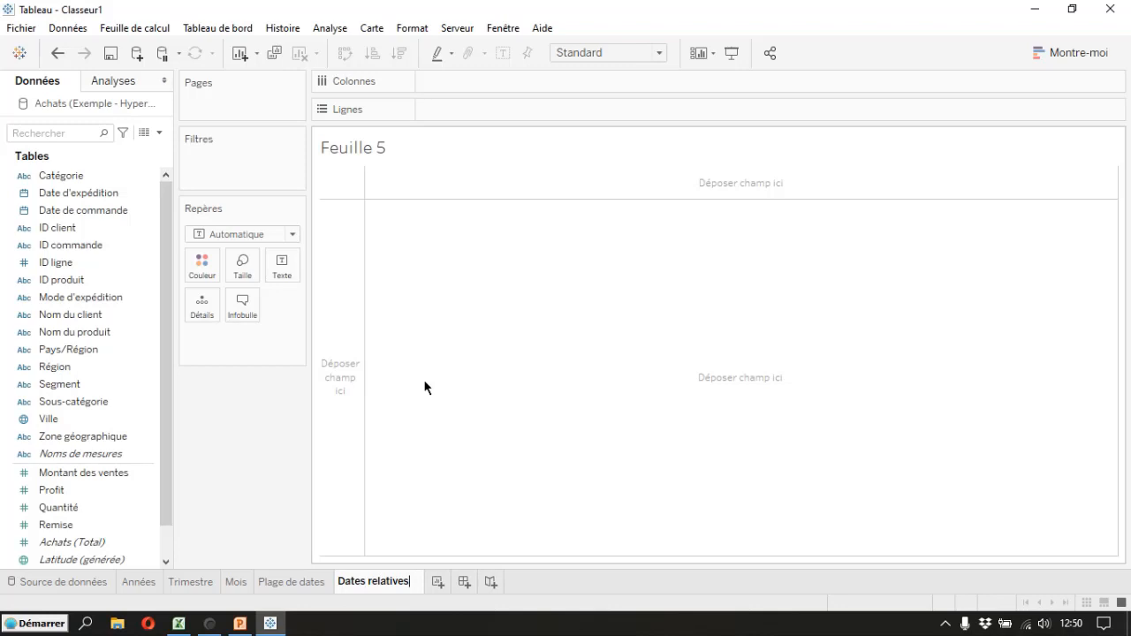
key("Return")
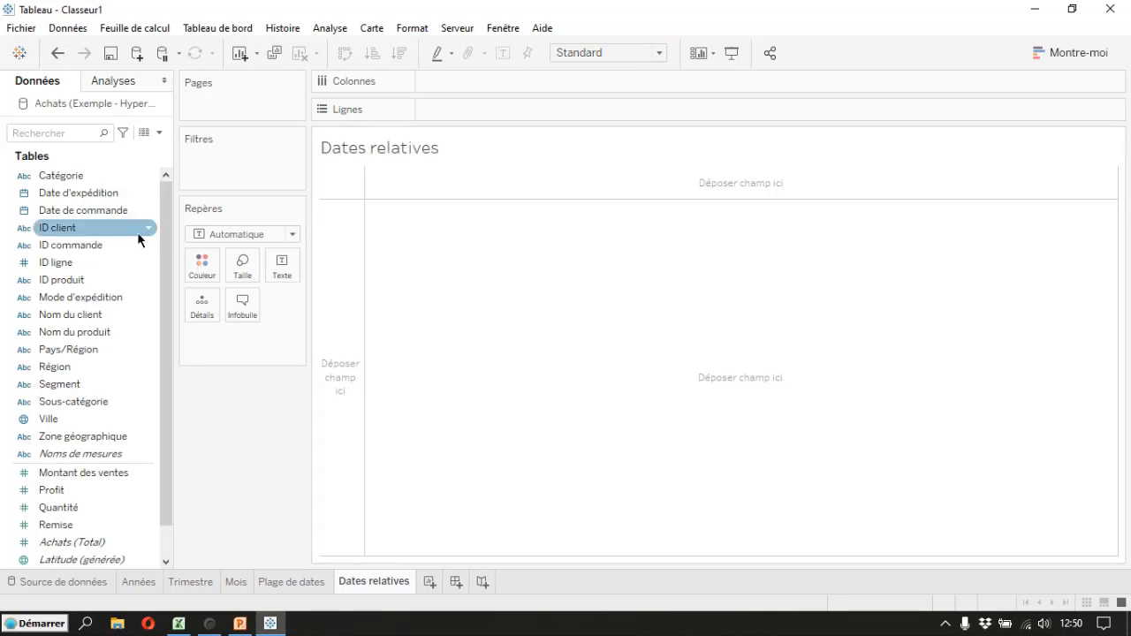
Build a table of Quantité with Date d'expédition years as columns and Sous-catégorie as rows
left_click_drag(41, 201, 432, 83)
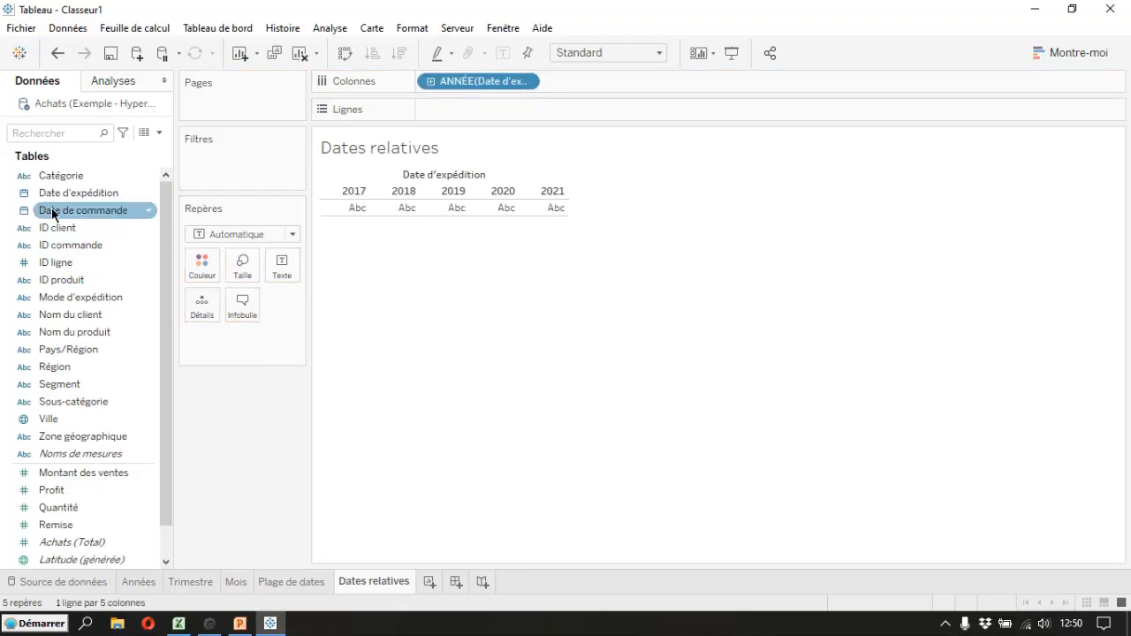
left_click(50, 405)
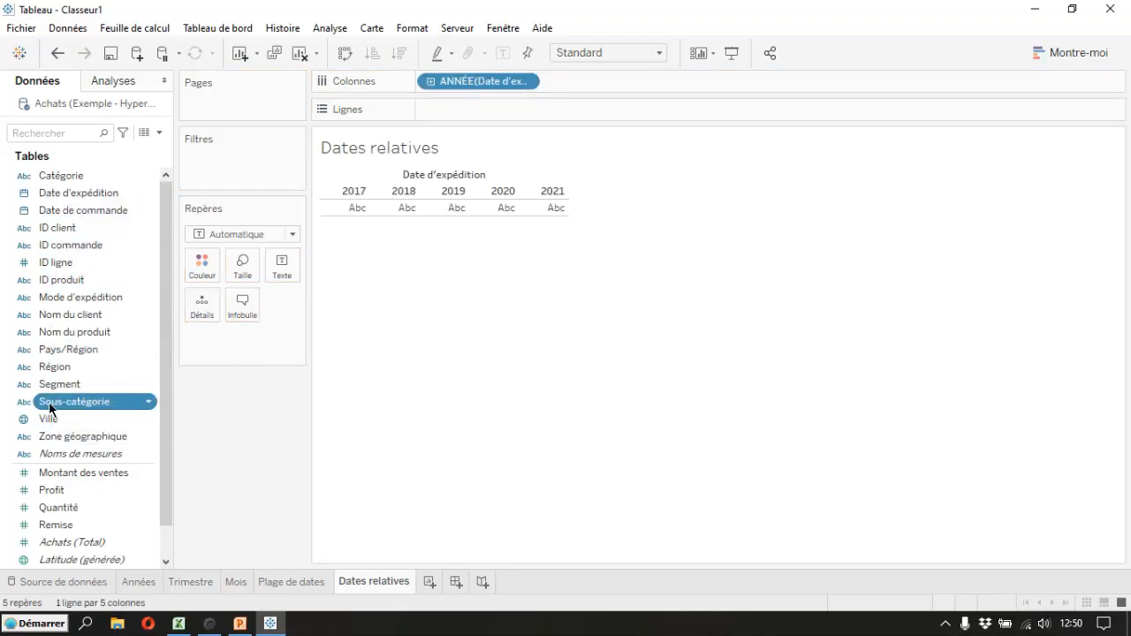
left_click_drag(50, 404, 434, 115)
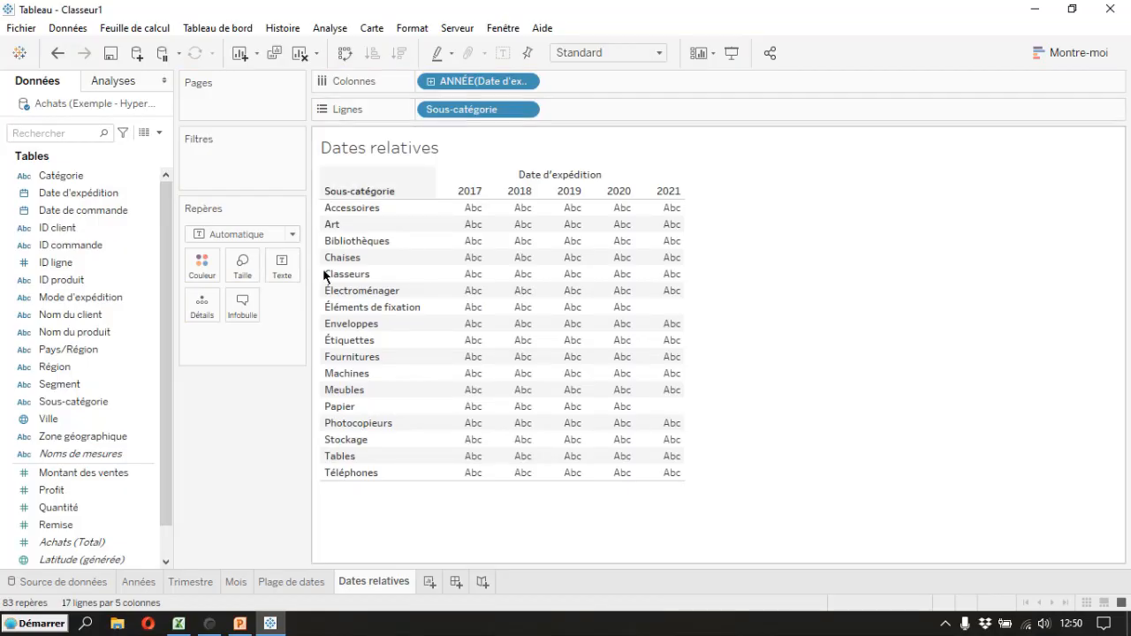
left_click_drag(55, 507, 527, 341)
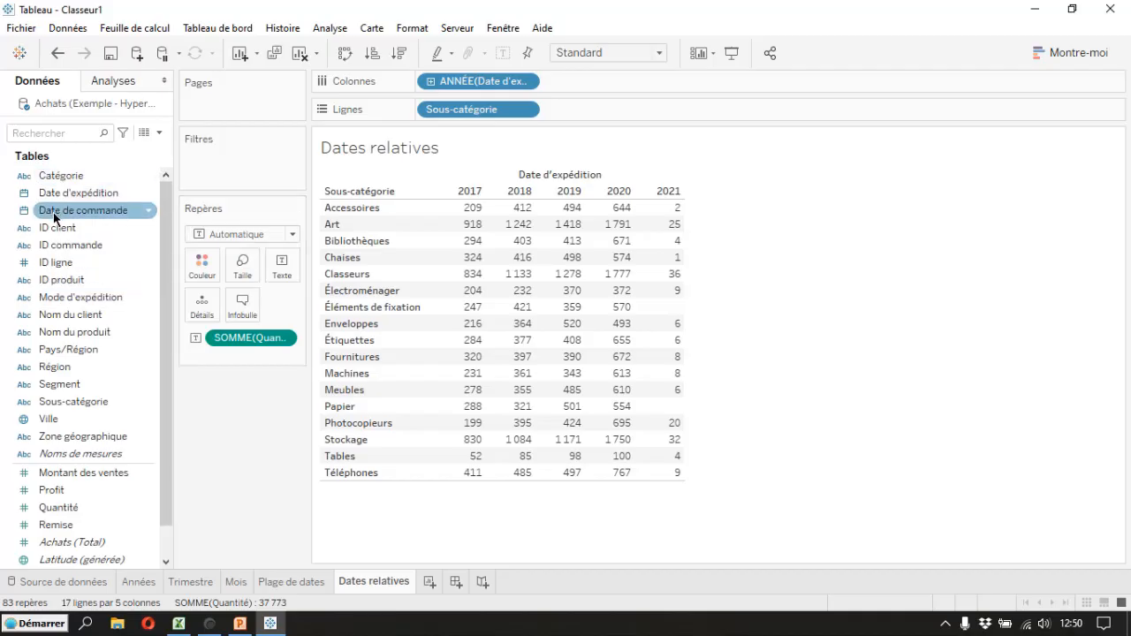
Add a relative date filter on Date d'expédition, keeping only today (Aujourd'hui)
left_click_drag(45, 193, 193, 162)
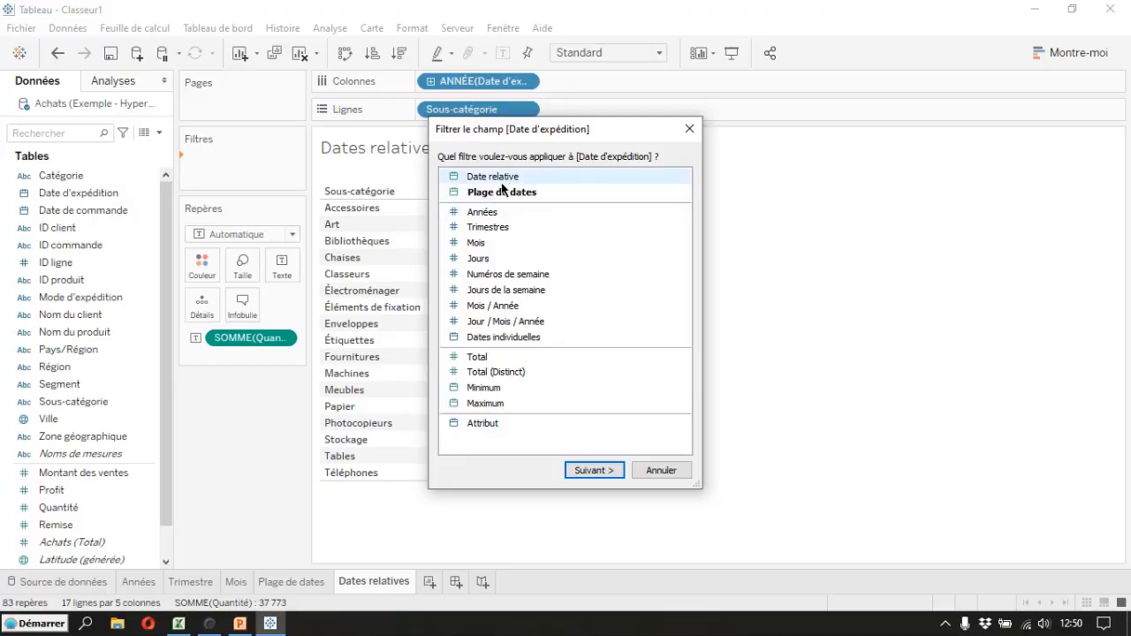
left_click(595, 471)
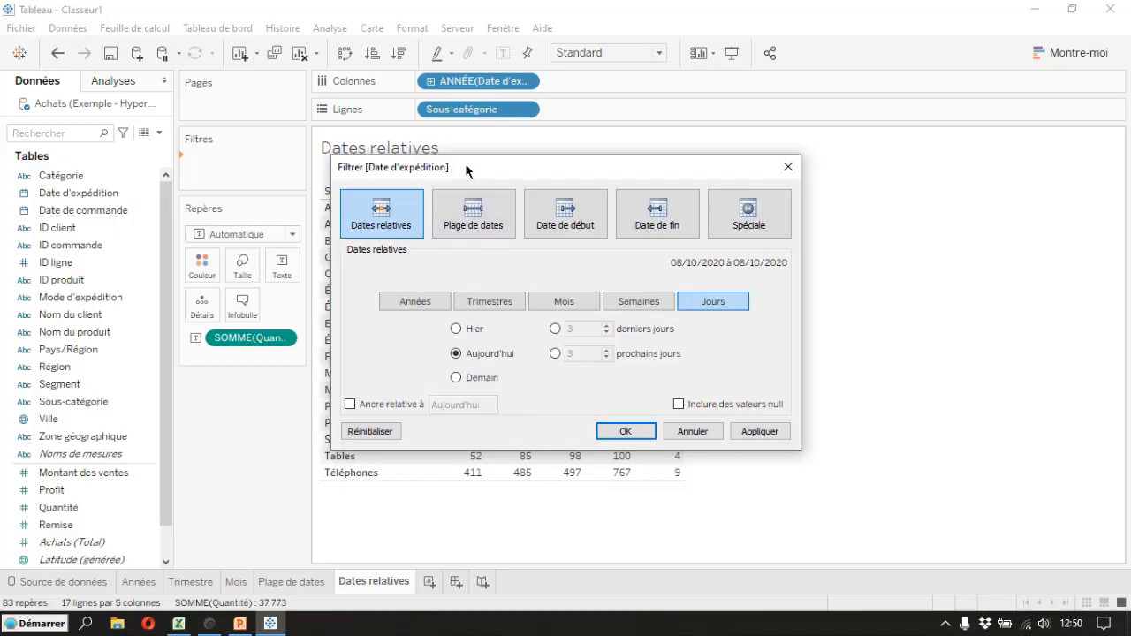
left_click_drag(466, 170, 705, 114)
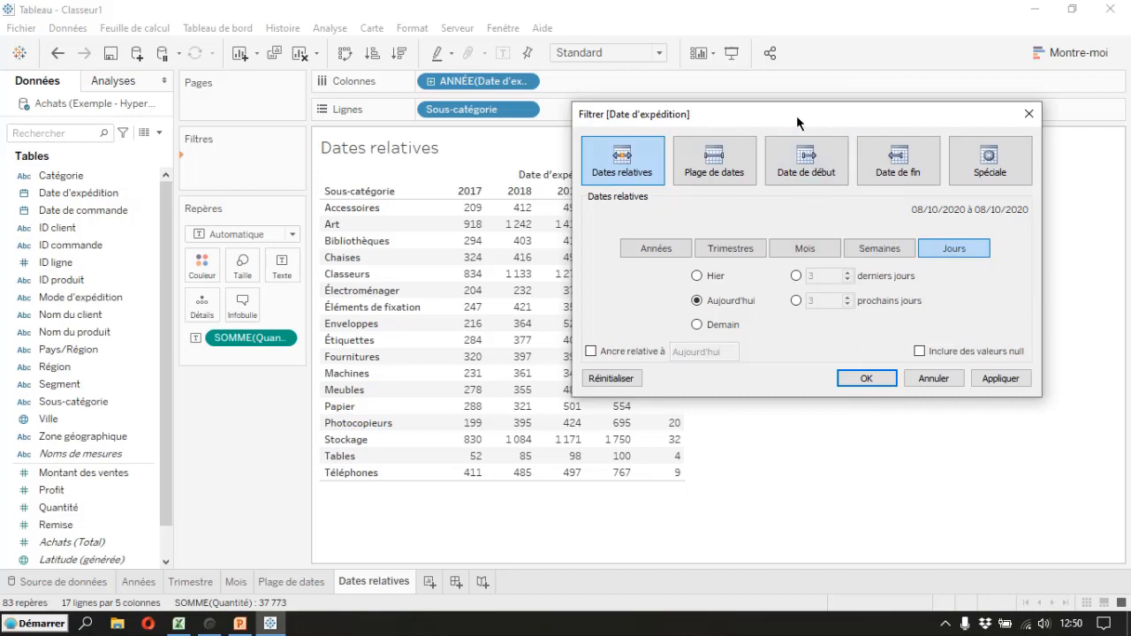
left_click_drag(796, 115, 727, 138)
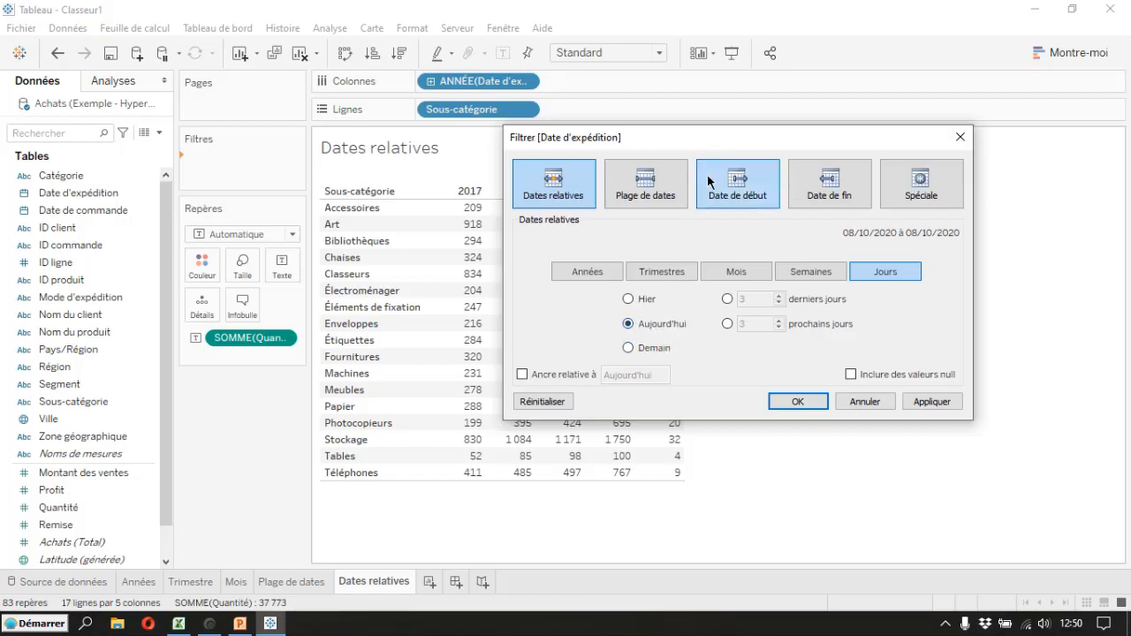
left_click_drag(670, 134, 673, 183)
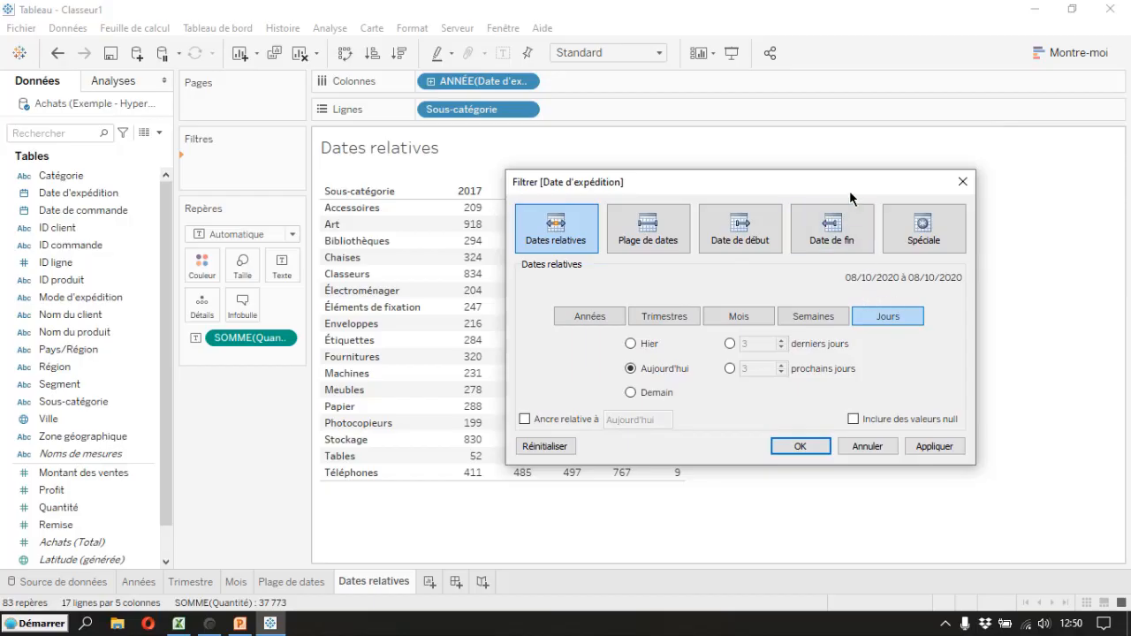
left_click_drag(849, 191, 712, 177)
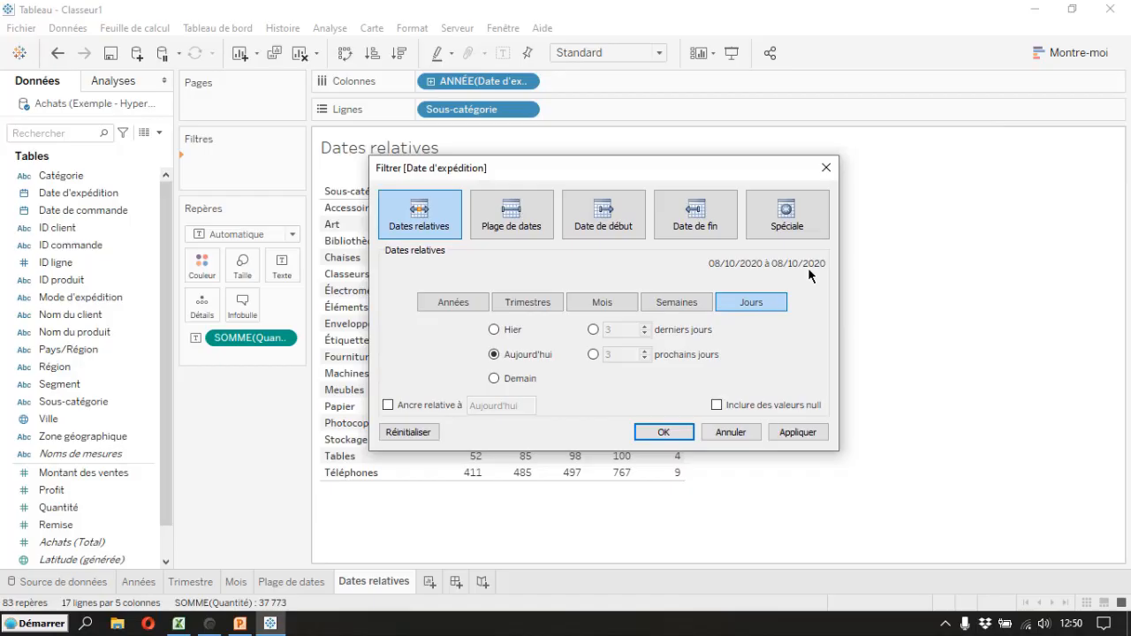
left_click_drag(554, 172, 559, 256)
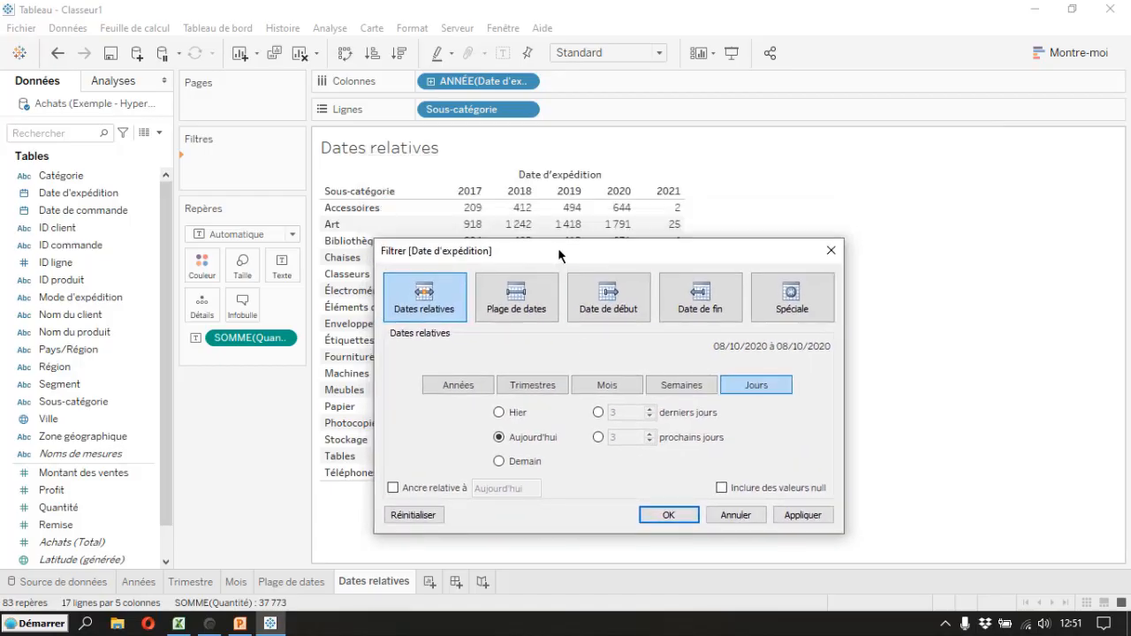
left_click(668, 515)
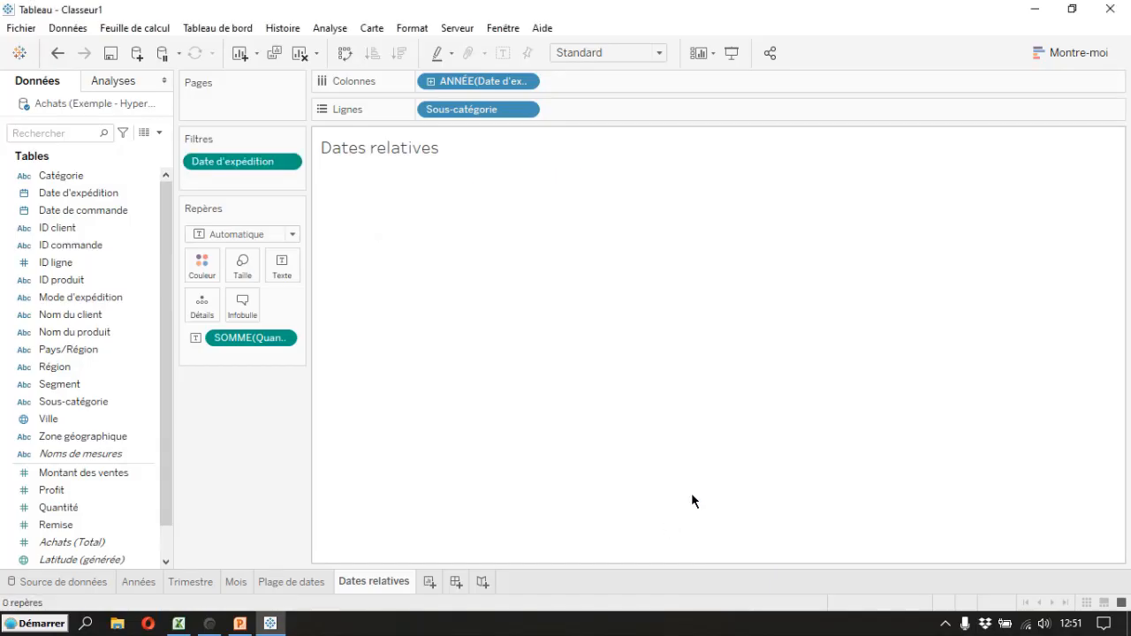
Edit the Date d'expédition filter, apply the current week (Semaine en cours), and keep the filter dialog clear of the table
left_click(287, 165)
left_click(283, 126)
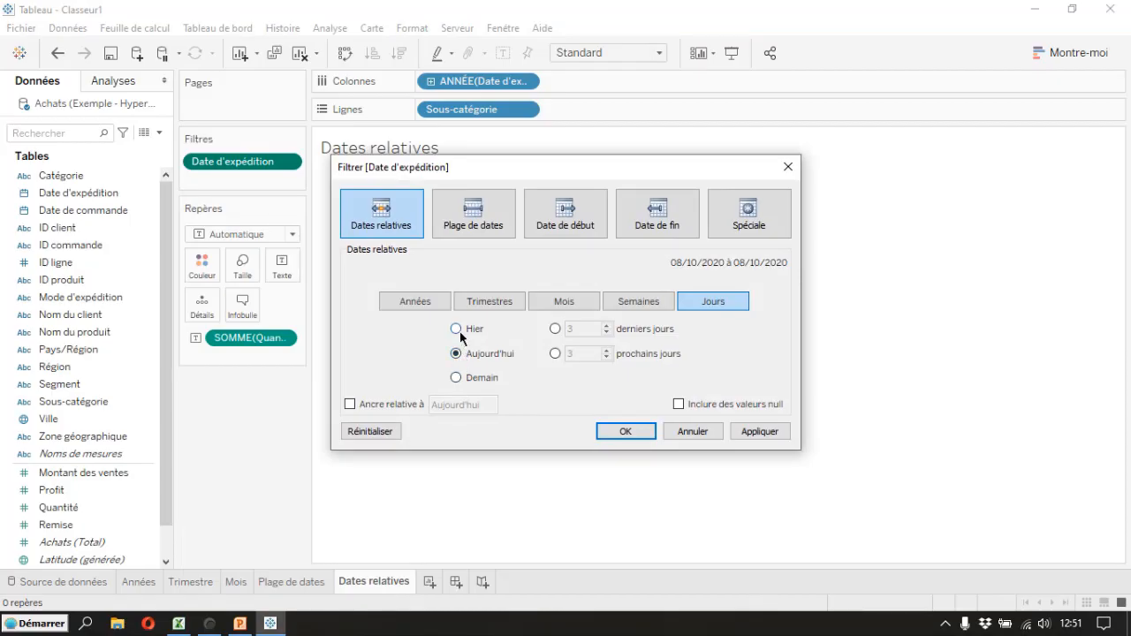
left_click(645, 305)
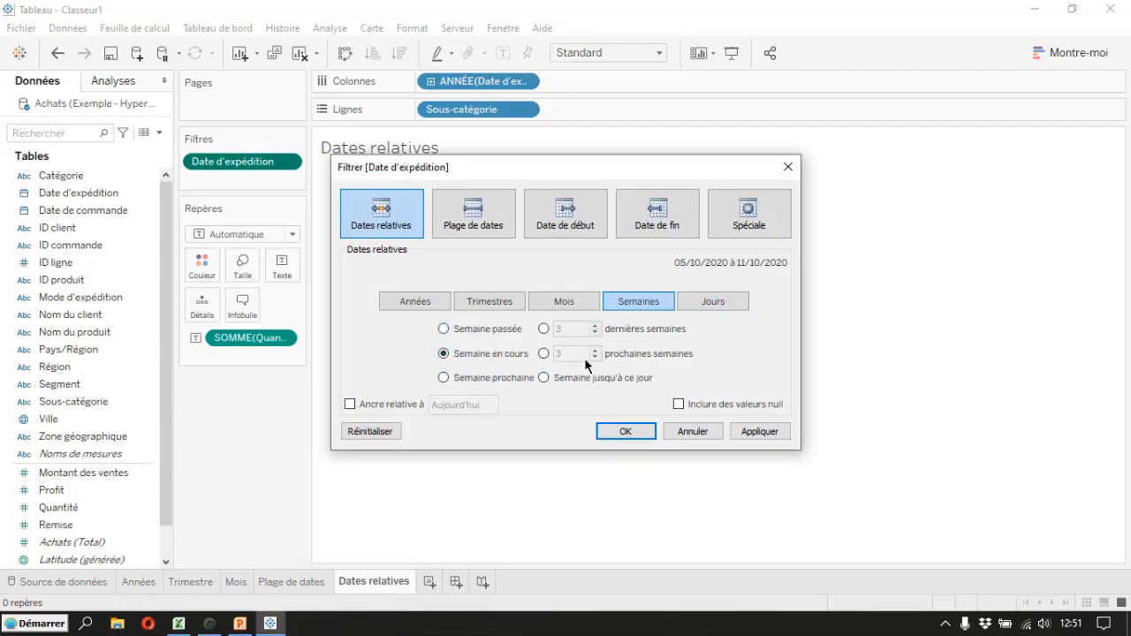
left_click(749, 431)
left_click_drag(498, 164, 717, 159)
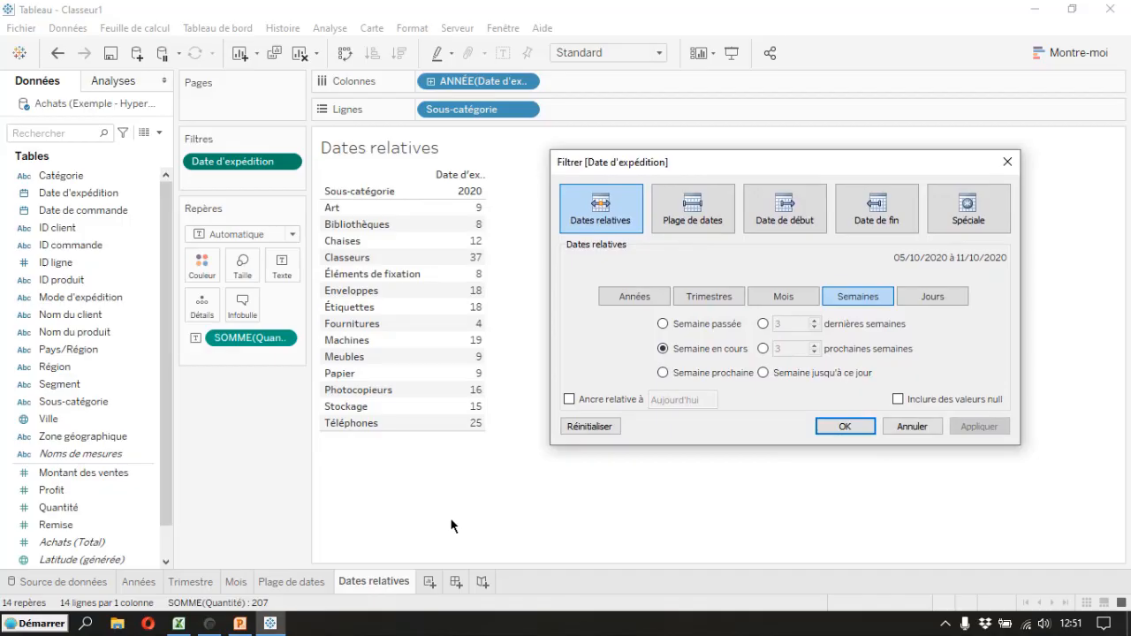
Apply the relative Date d'expédition filter for the current month, the current quarter and the current year in turn
left_click(781, 298)
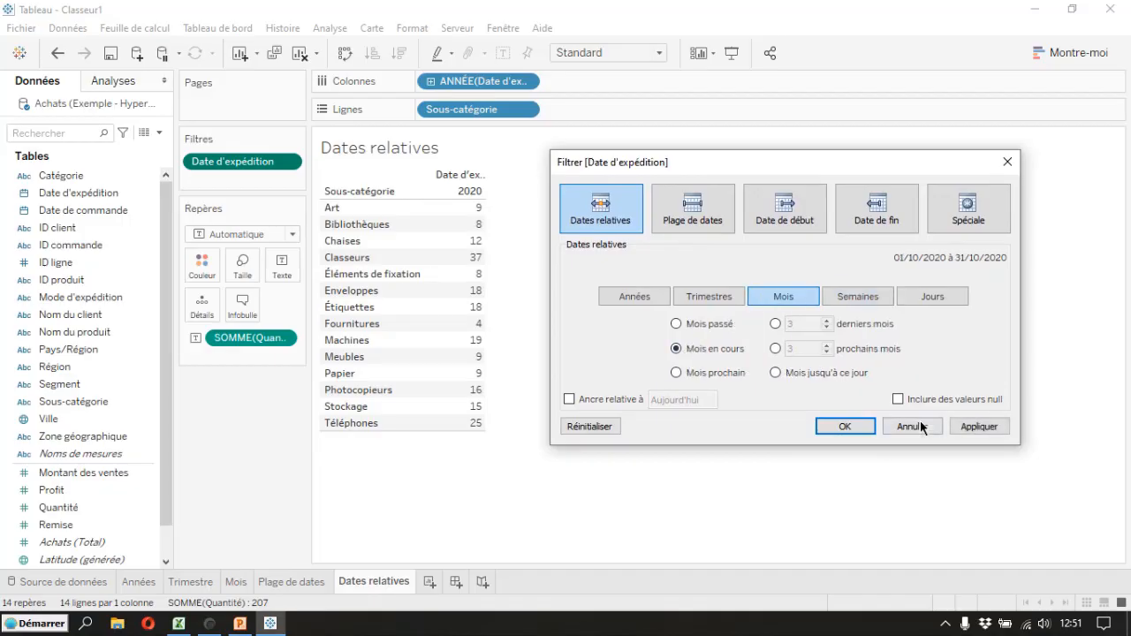
left_click(964, 430)
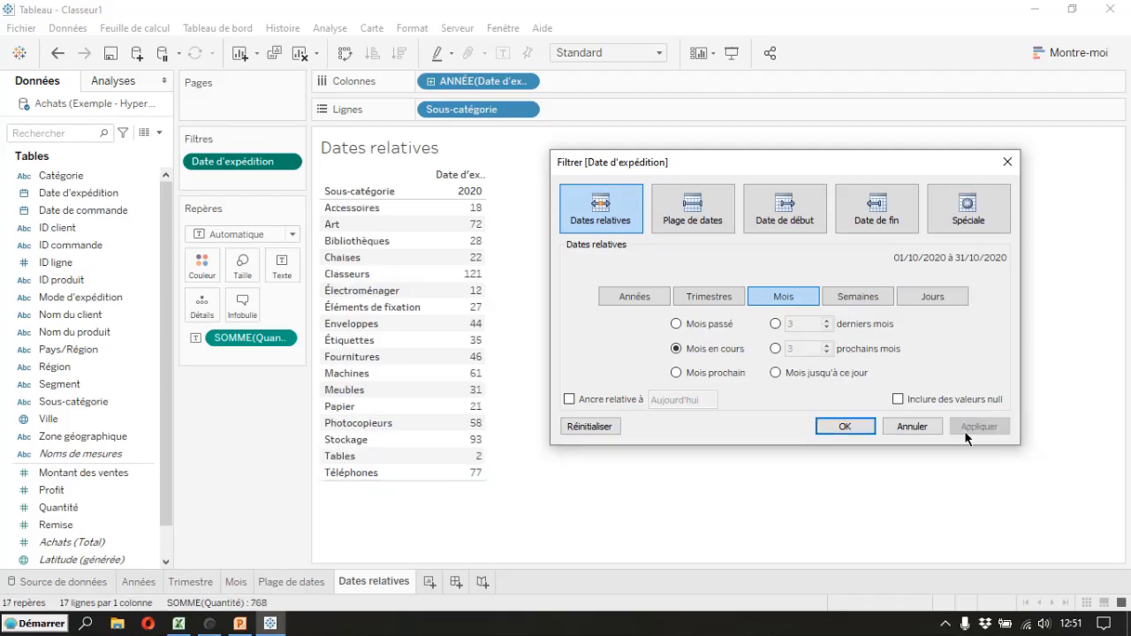
left_click(712, 297)
left_click(983, 429)
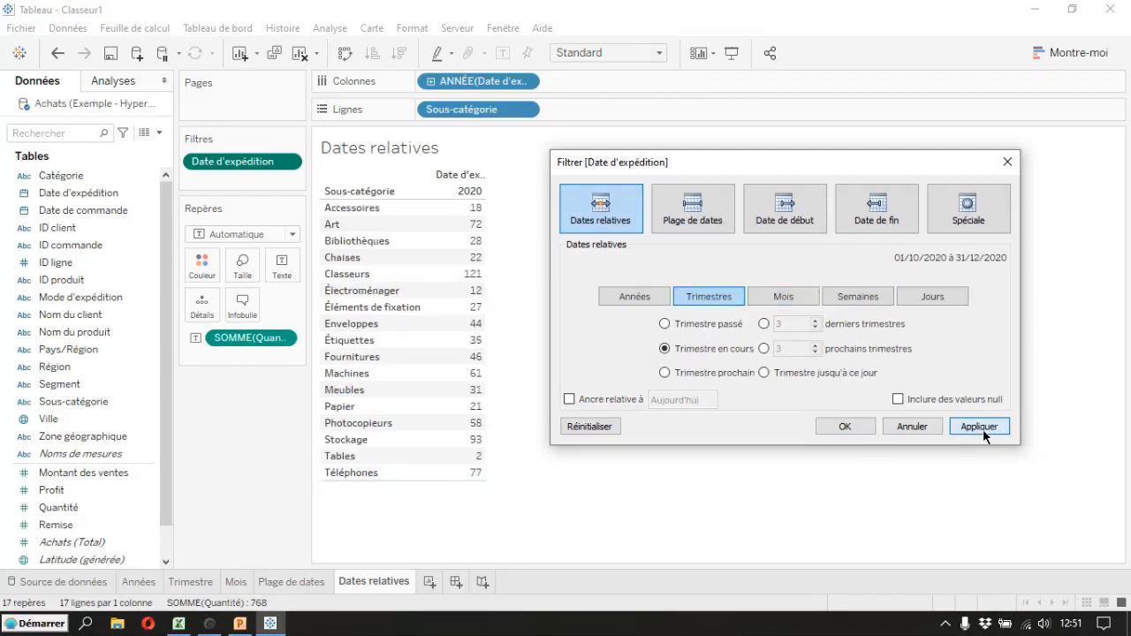
left_click(630, 300)
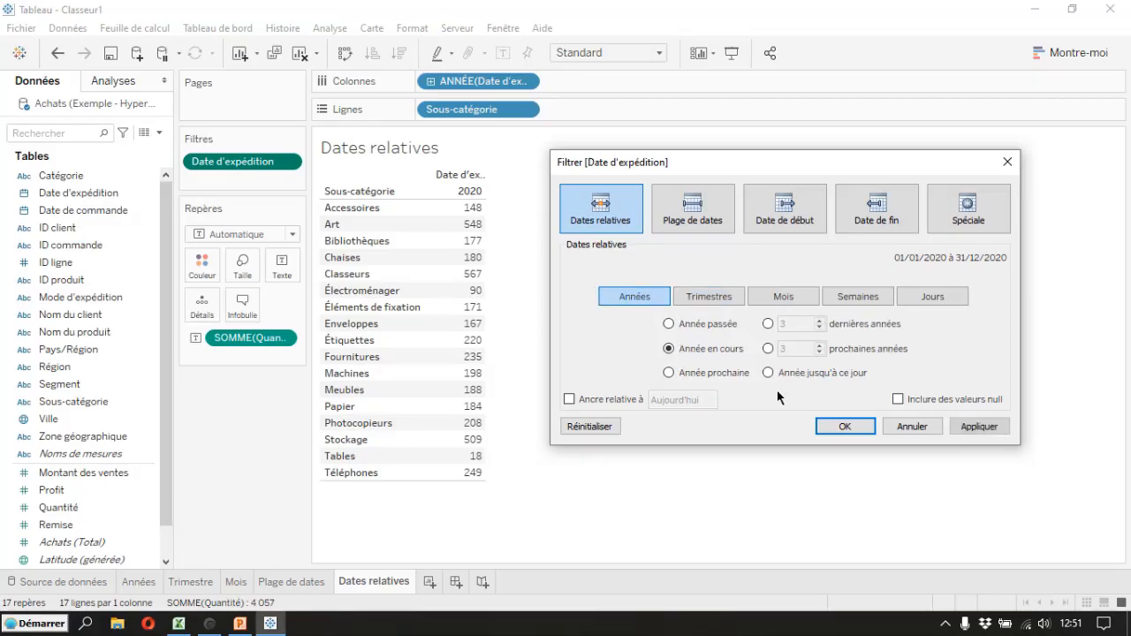
left_click(968, 429)
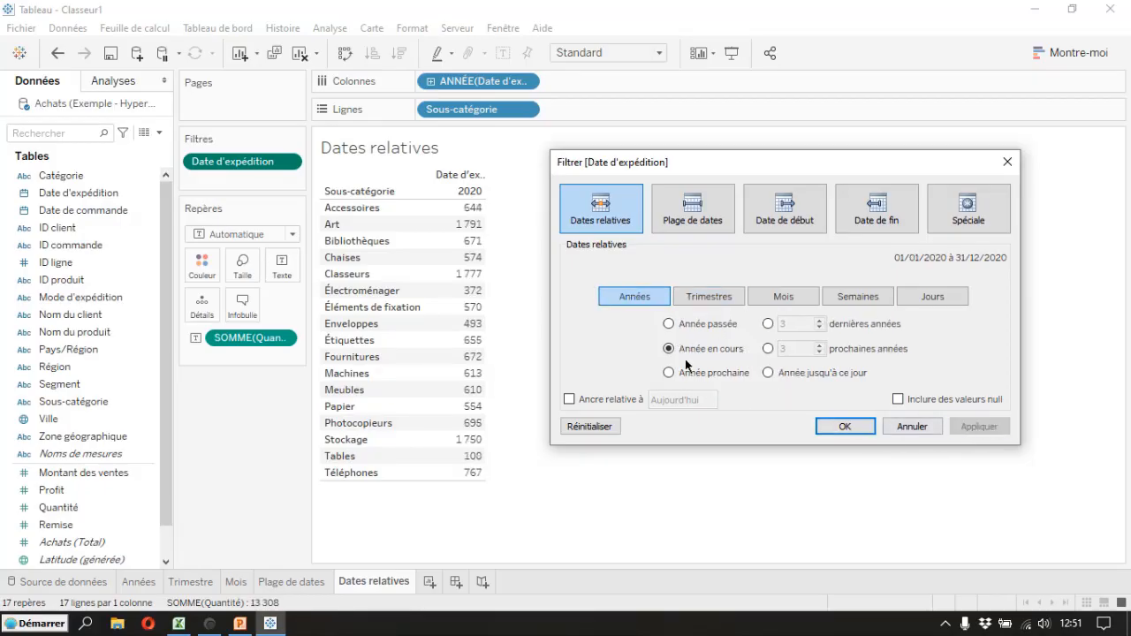
Apply the relative Date d'expédition filter for the previous year (Année passée), followed by the next year (Année prochaine)
left_click(669, 323)
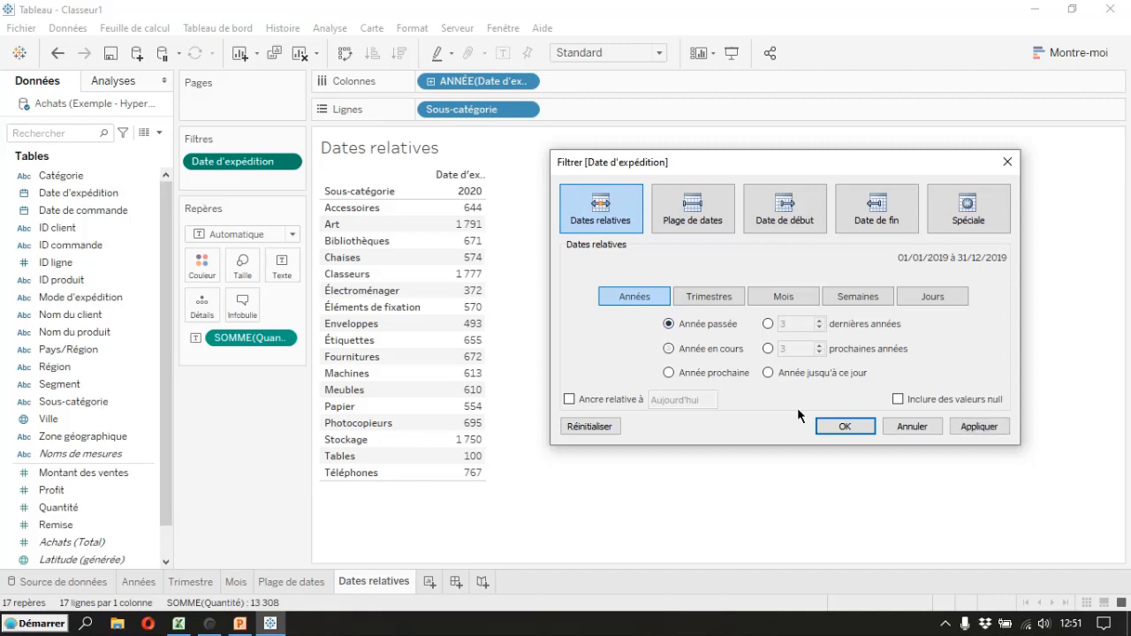
left_click(967, 430)
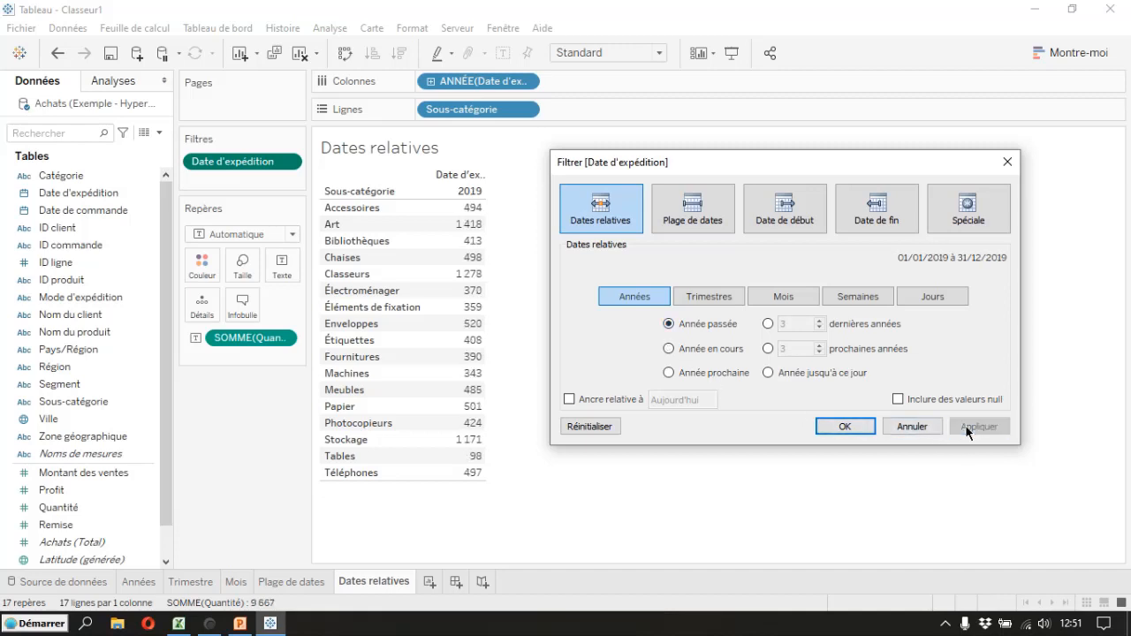
left_click(667, 372)
left_click(967, 431)
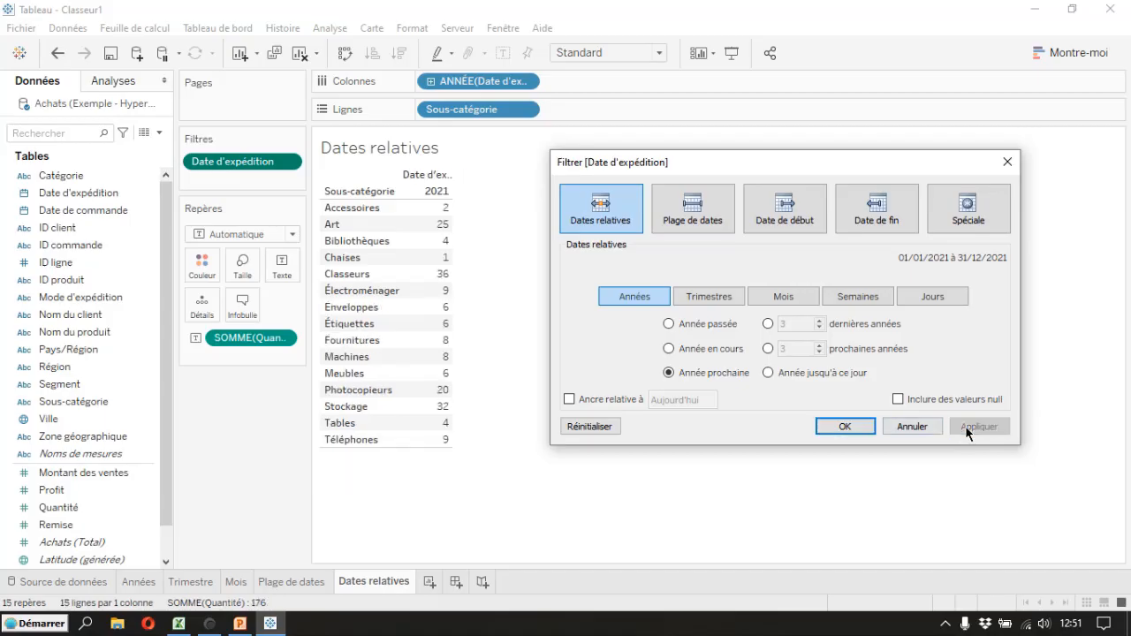
Switch the relative date filter to quarters and apply it for the last 2 quarters (derniers trimestres)
left_click(714, 298)
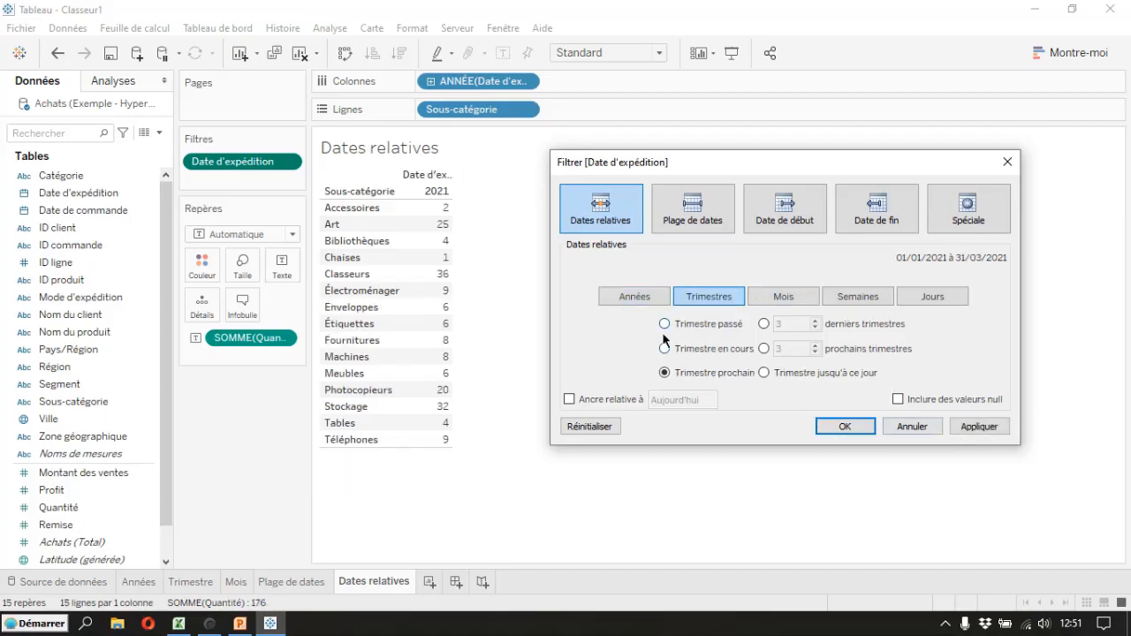
left_click(763, 324)
left_click(814, 327)
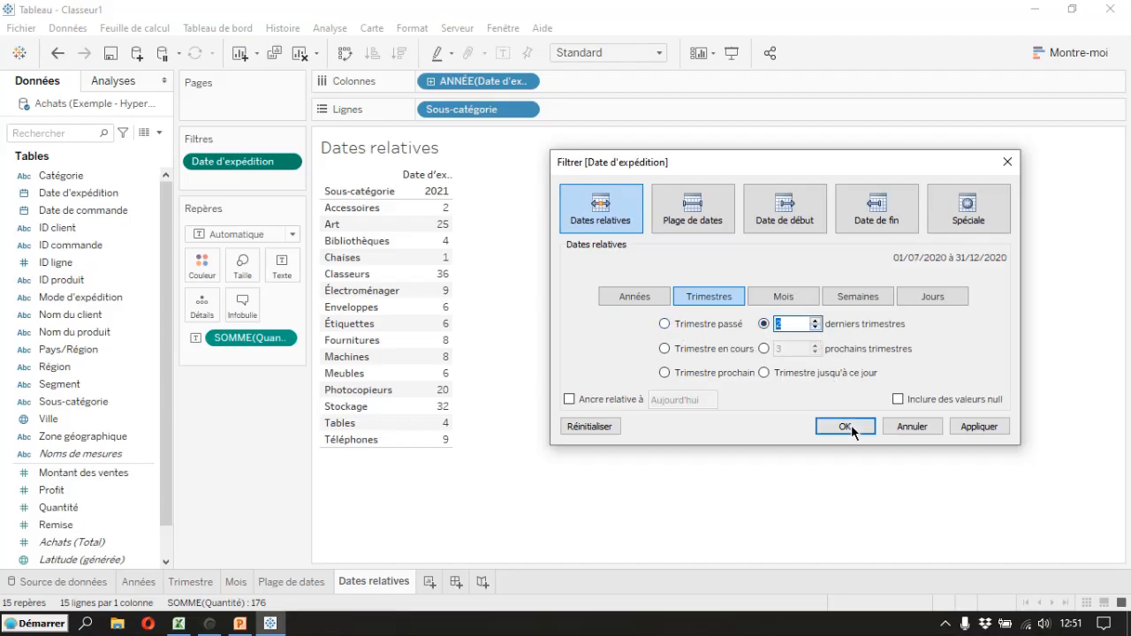
left_click(977, 428)
left_click(975, 427)
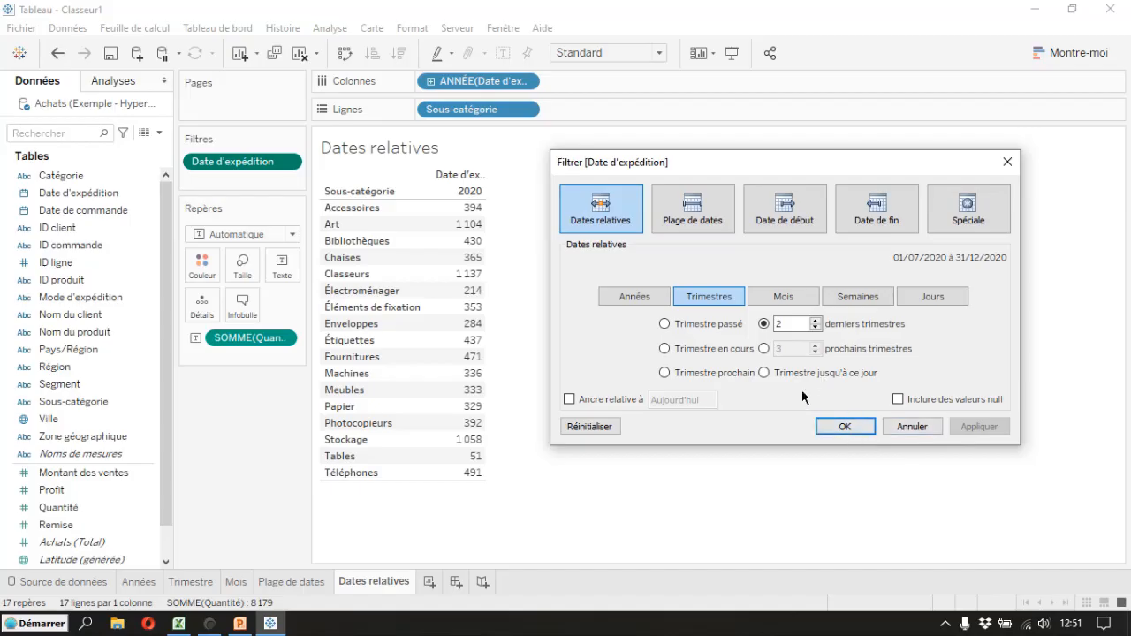
Set the Date d'expédition filter to the next quarter (Trimestre prochain), confirm it, and expand the year columns to quarters
left_click(765, 349)
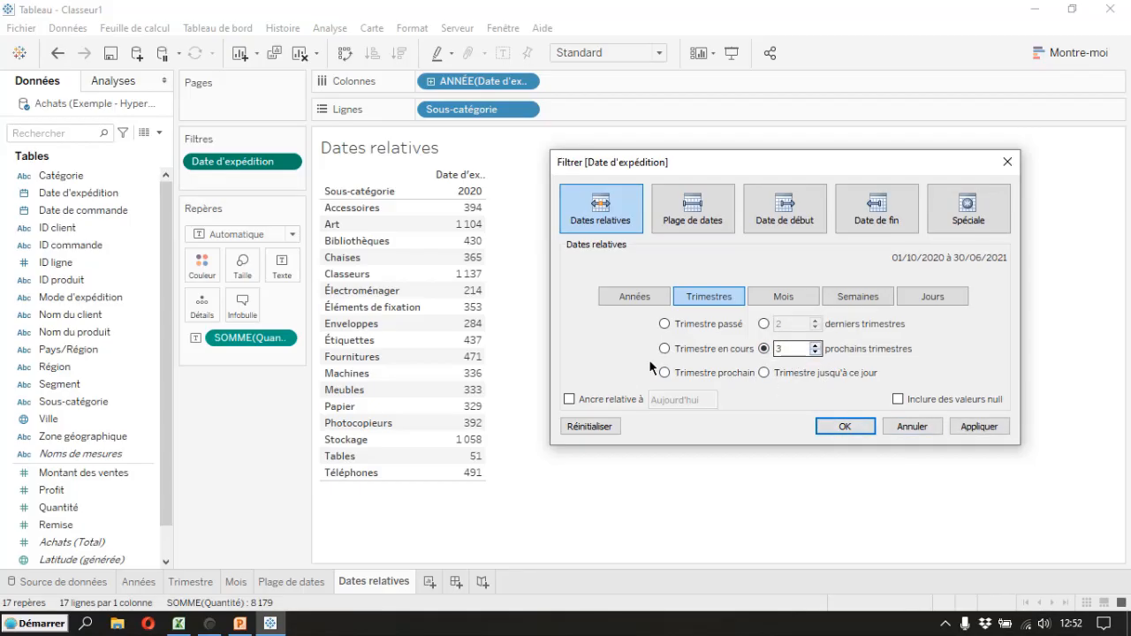
left_click(667, 374)
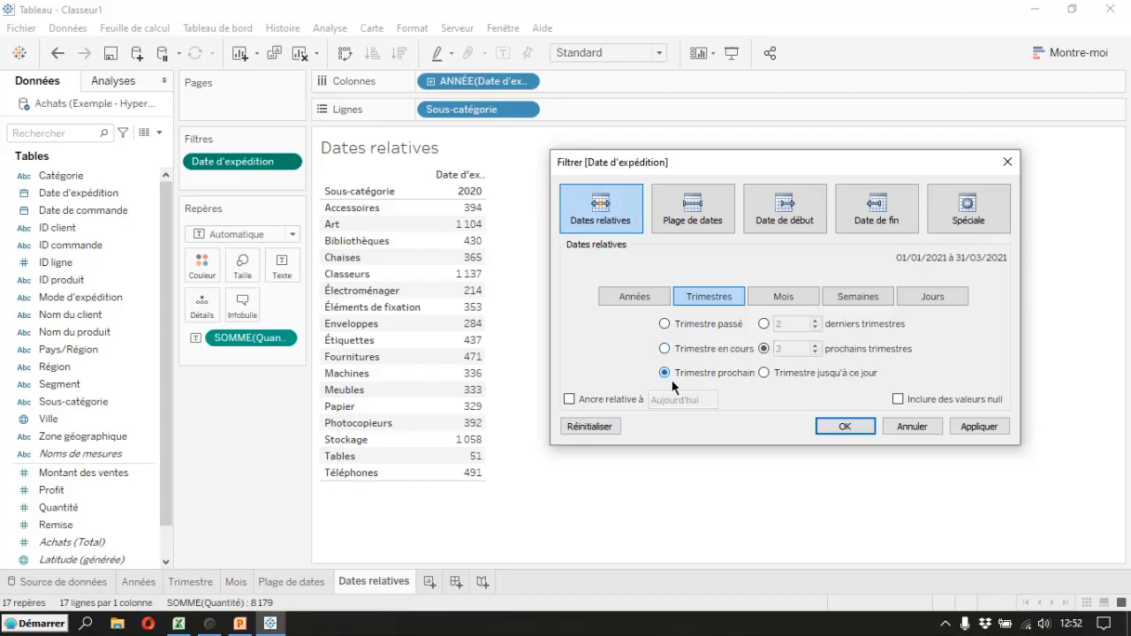
left_click(981, 427)
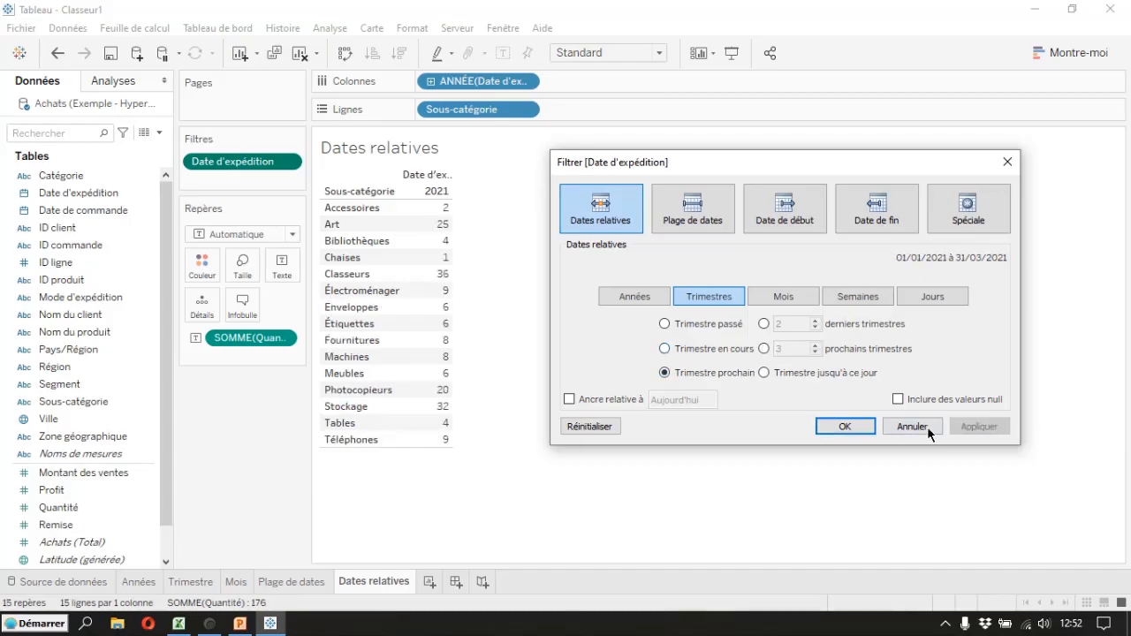
left_click(844, 427)
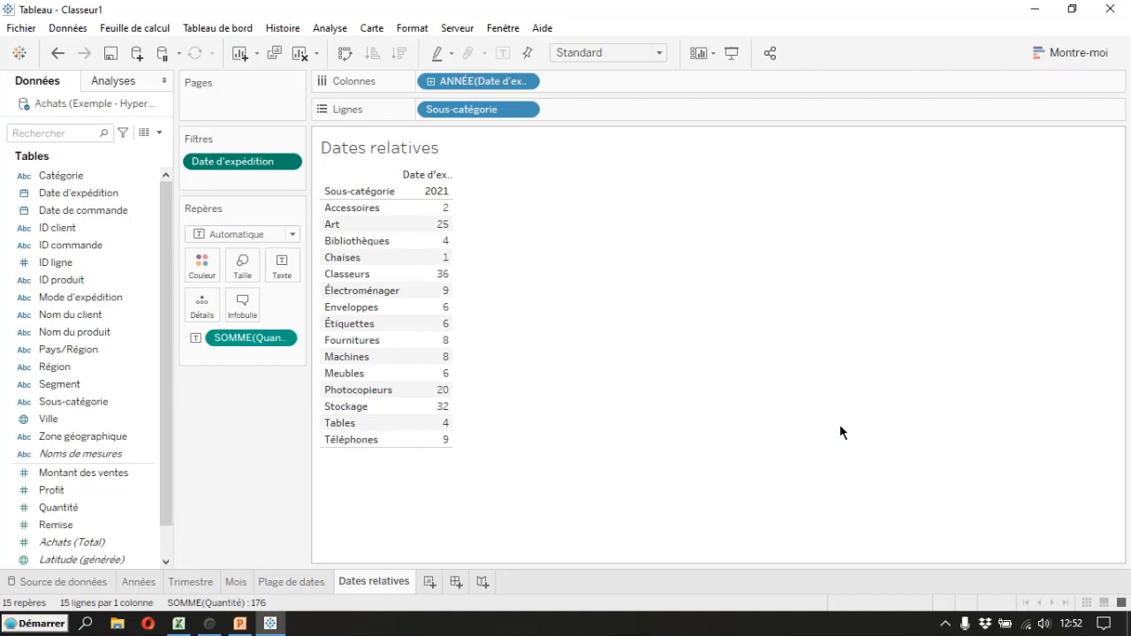
left_click(430, 82)
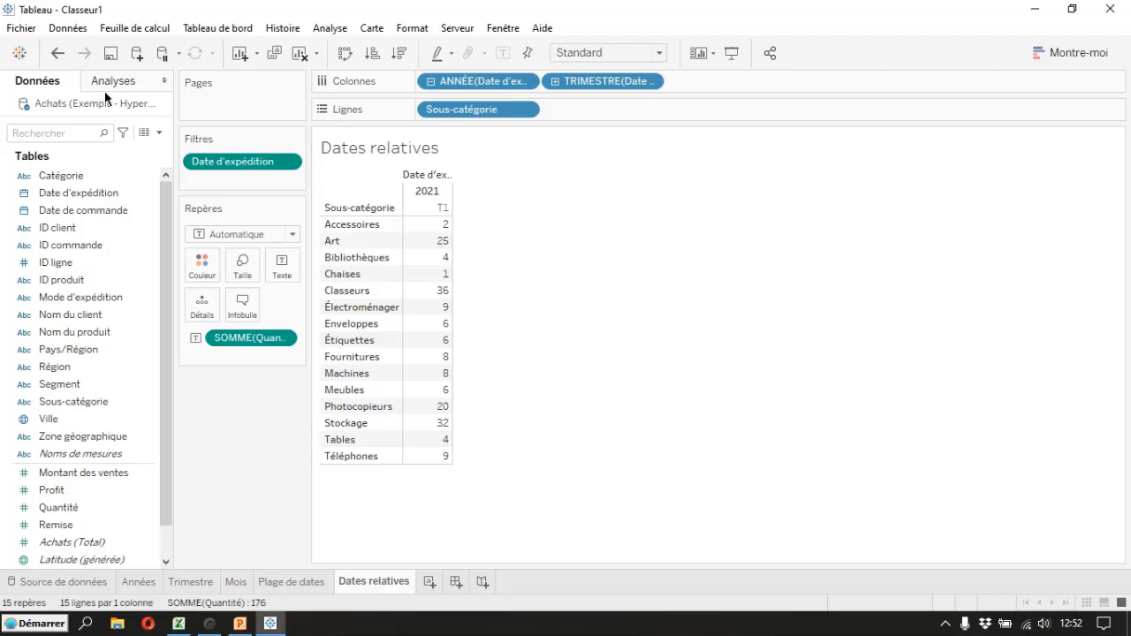
Save the workbook in the FR_786_04_07 folder as FR_786_05_02 Créer des filtres de dates.twb, adapting the existing workbook's file name
left_click(13, 28)
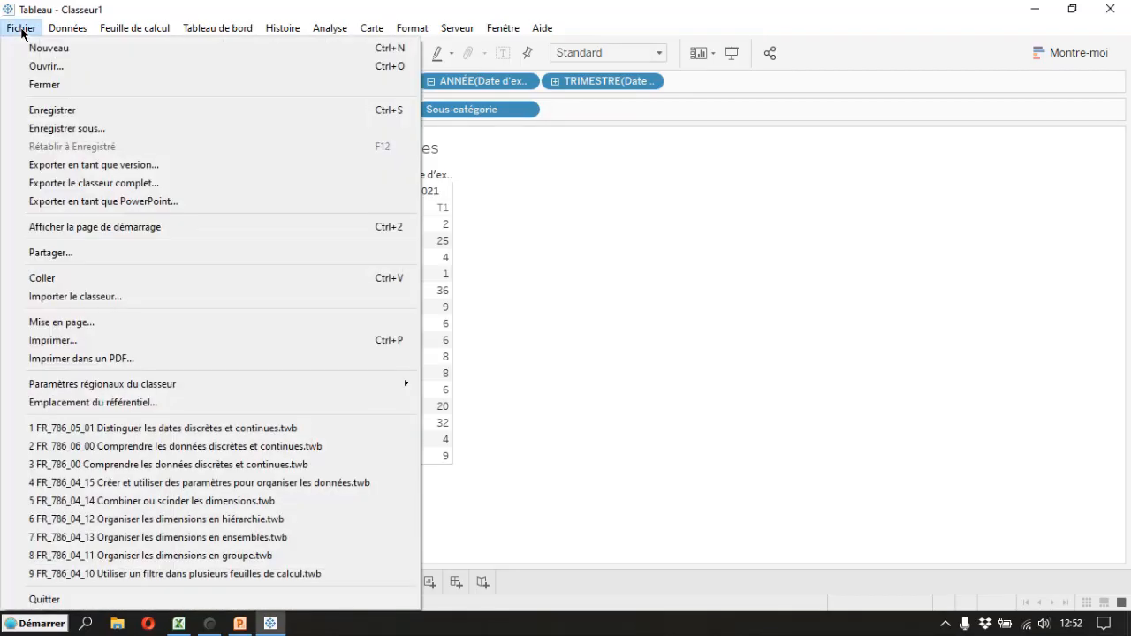
left_click(51, 109)
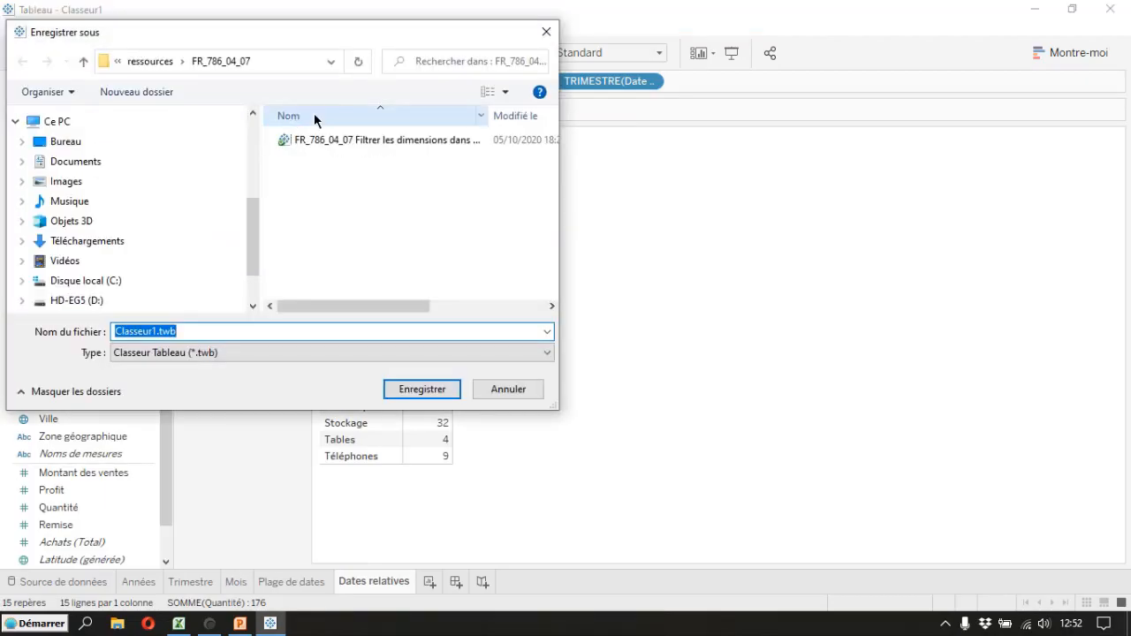
left_click(320, 141)
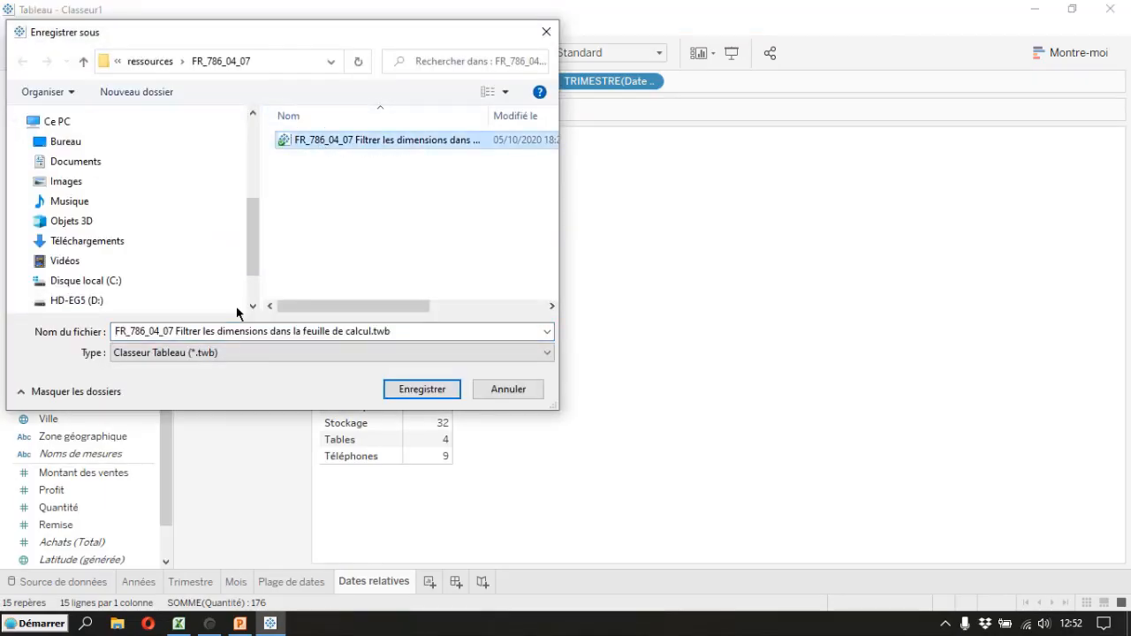
left_click(154, 332)
left_click(153, 332)
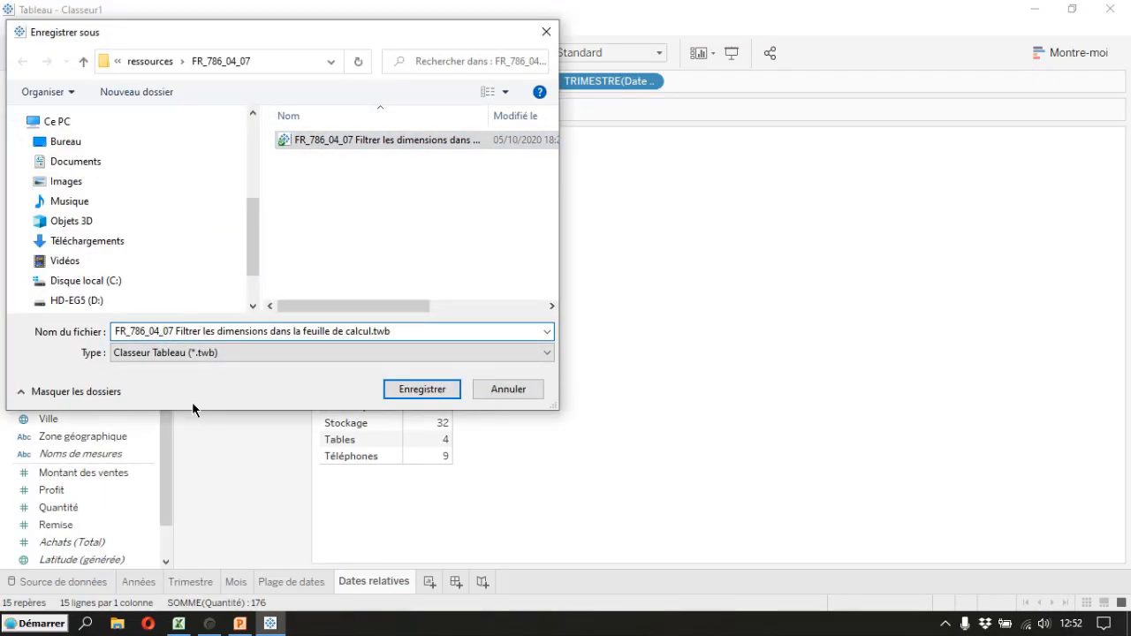
key("Delete")
key("Delete")
key("Delete")
key("Delete")
key("Delete")
key("Delete")
key("Delete")
key("Delete")
key("Delete")
key("Delete")
key("Delete")
key("Delete")
key("Delete")
key("Delete")
key("Delete")
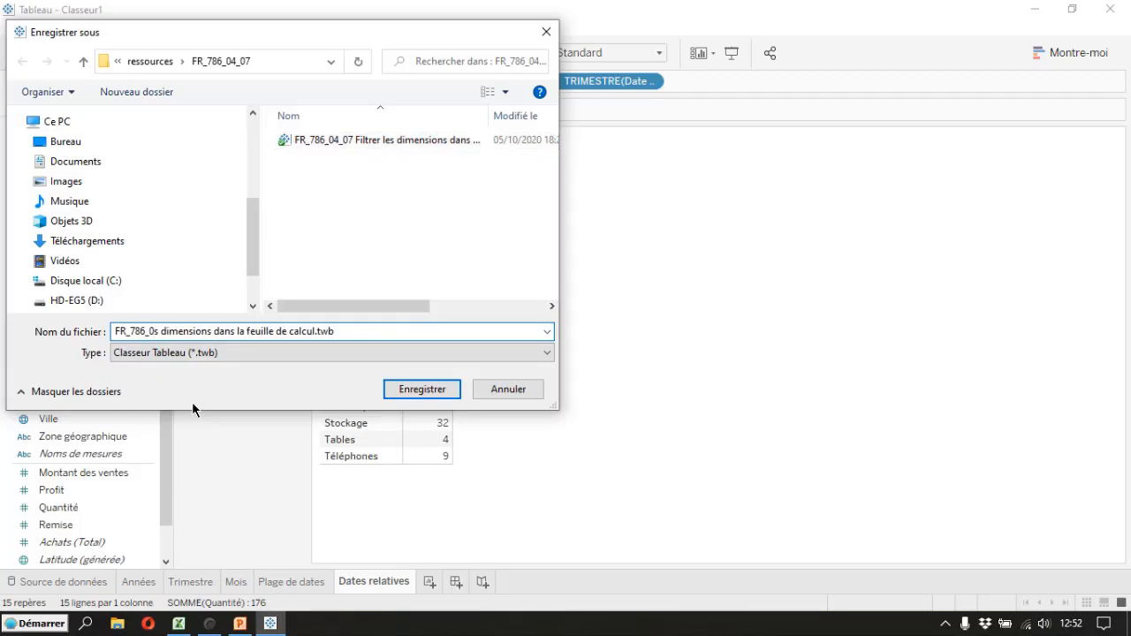
key("Delete")
key("Delete")
key("Delete")
key("Delete")
key("Delete")
key("Delete")
key("Delete")
key("Delete")
key("Delete")
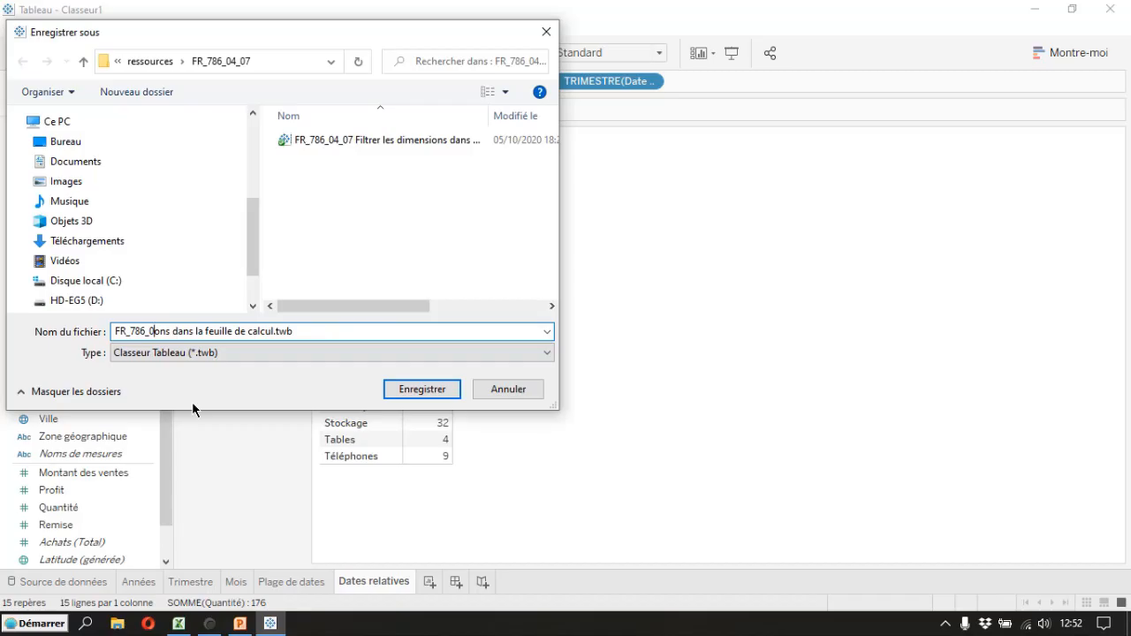
key("Delete")
key("Delete")
key("Delete")
key("Delete")
key("Delete")
key("Delete")
key("Delete")
key("Delete")
key("Delete")
key("Delete")
key("Delete")
key("Delete")
key("Delete")
key("Delete")
key("Delete")
key("Delete")
key("Delete")
key("Delete")
key("Delete")
key("Delete")
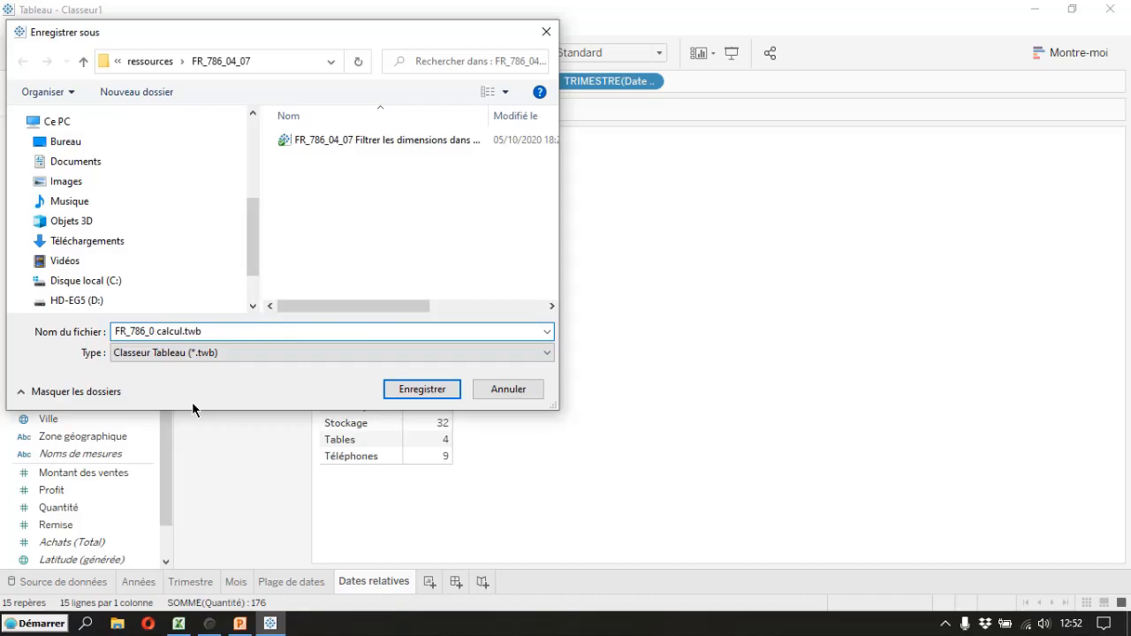
key("Delete")
key("Delete")
key("Delete")
key("Delete")
key("Delete")
key("Delete")
key("Delete")
type("5_02 Créer des filtres de da")
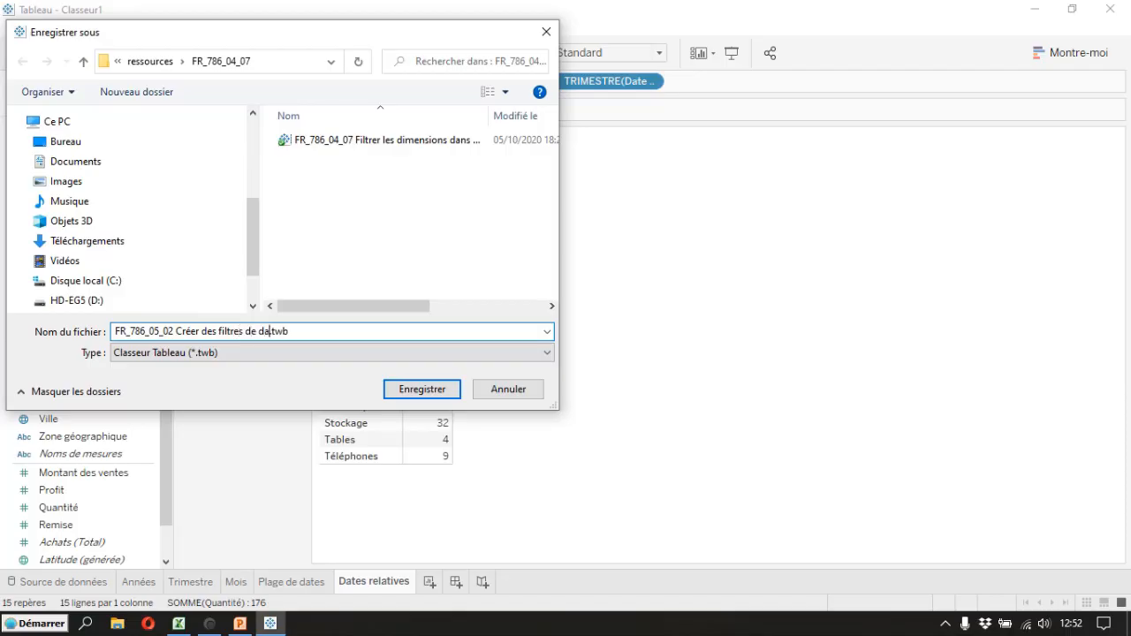
type("tes")
key("Return")
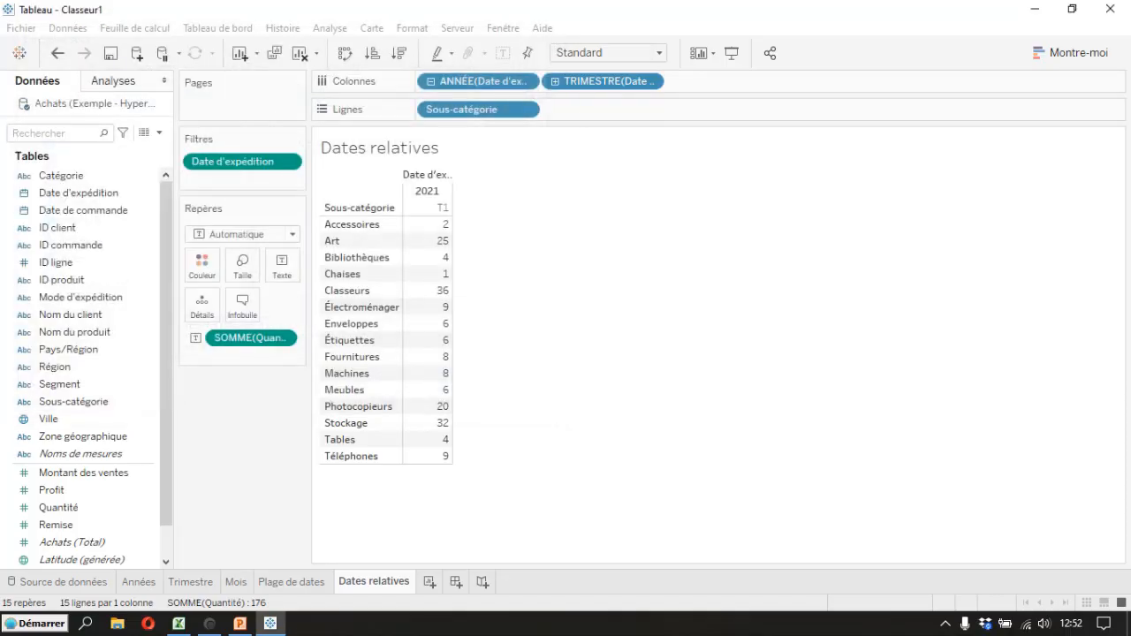